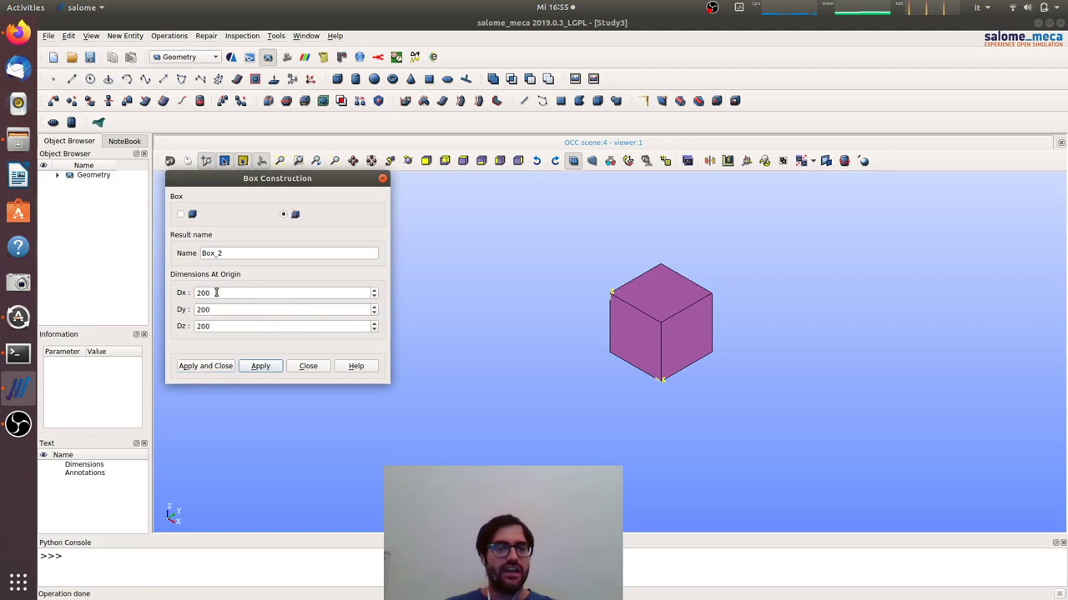
# - Create a second box at the origin with Dx, Dy and Dz all set to 100
pyautogui.moveTo(217, 292); pyautogui.dragTo(175, 298)
pyautogui.write('100')
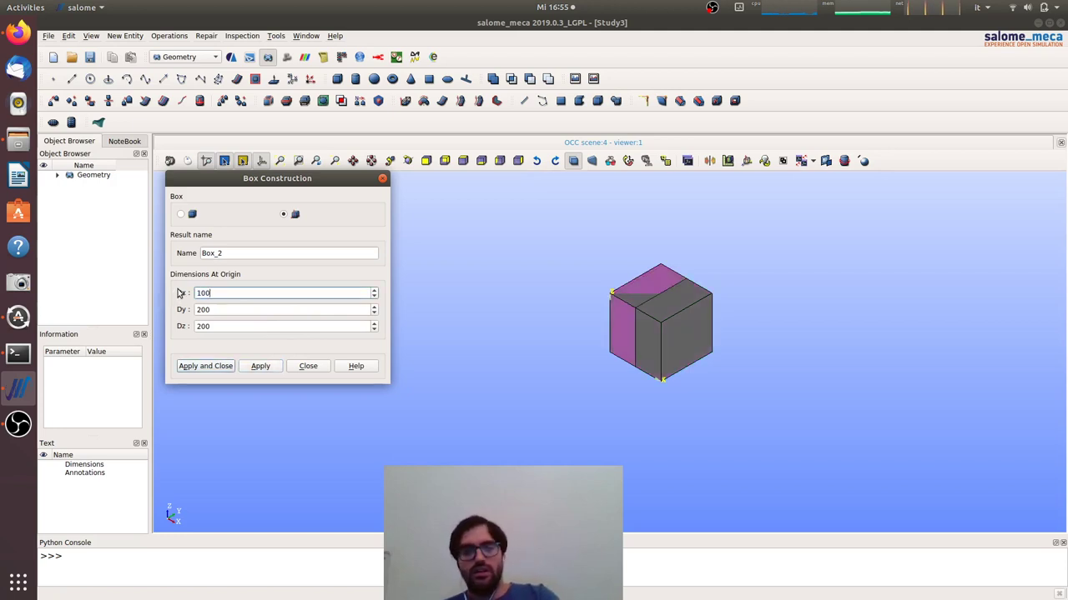
pyautogui.moveTo(215, 311); pyautogui.dragTo(195, 327)
pyautogui.write('100')
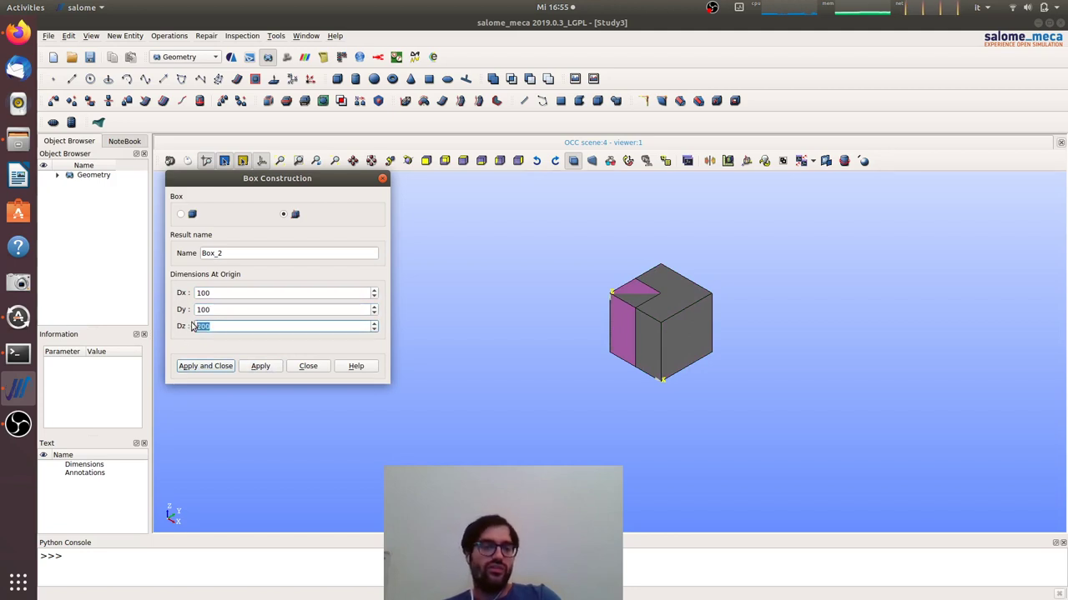
pyautogui.write('100')
pyautogui.click(217, 367)
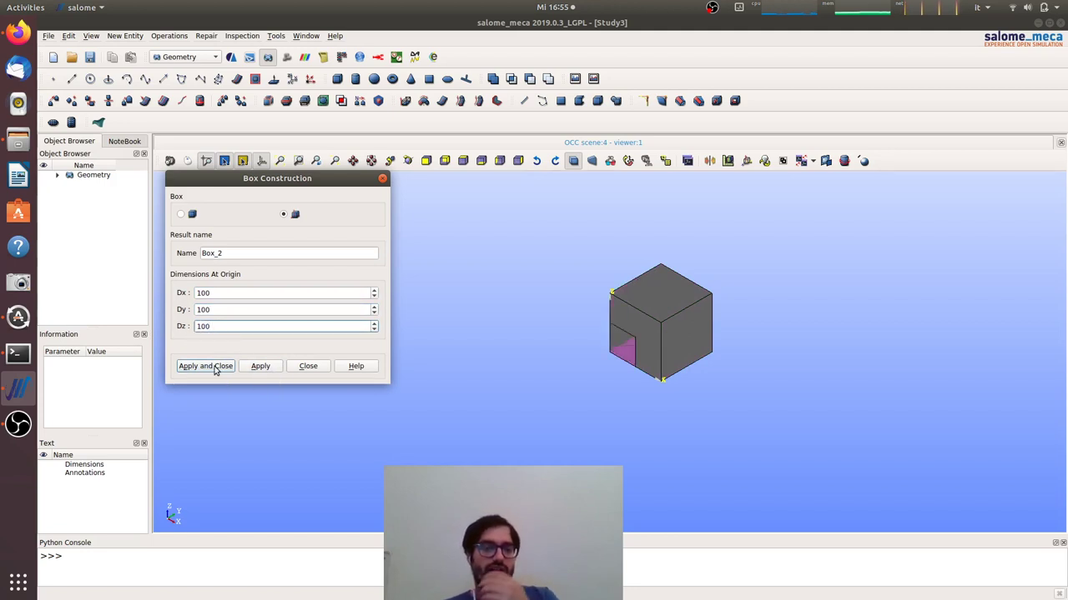
# - Create a translated copy of the small box Box_2, offset by Dx 50, Dy 50 and Dz 200
pyautogui.click(53, 100)
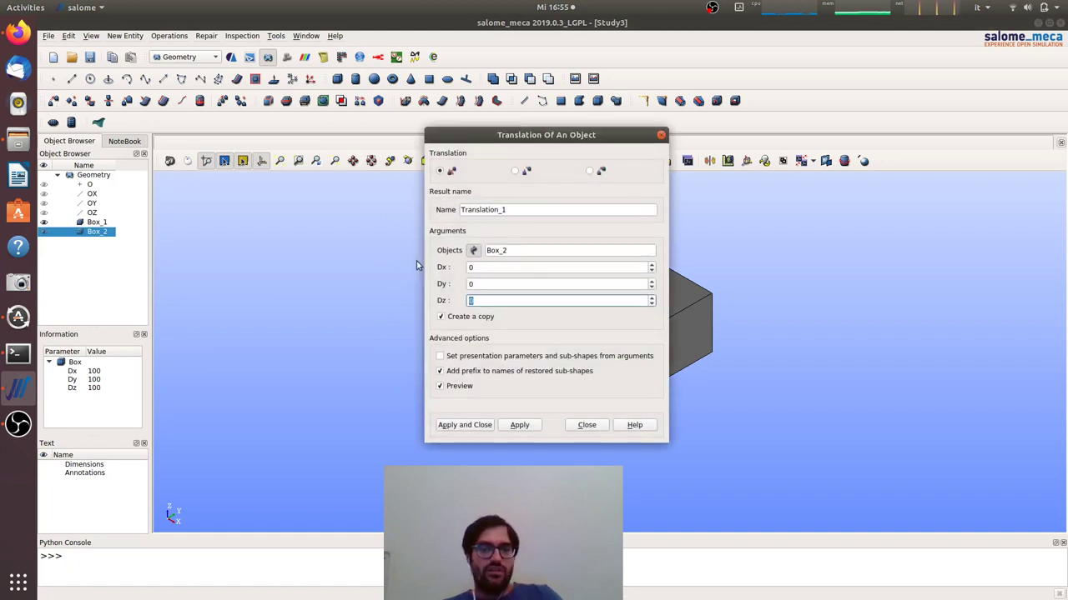
pyautogui.moveTo(500, 134); pyautogui.dragTo(355, 125)
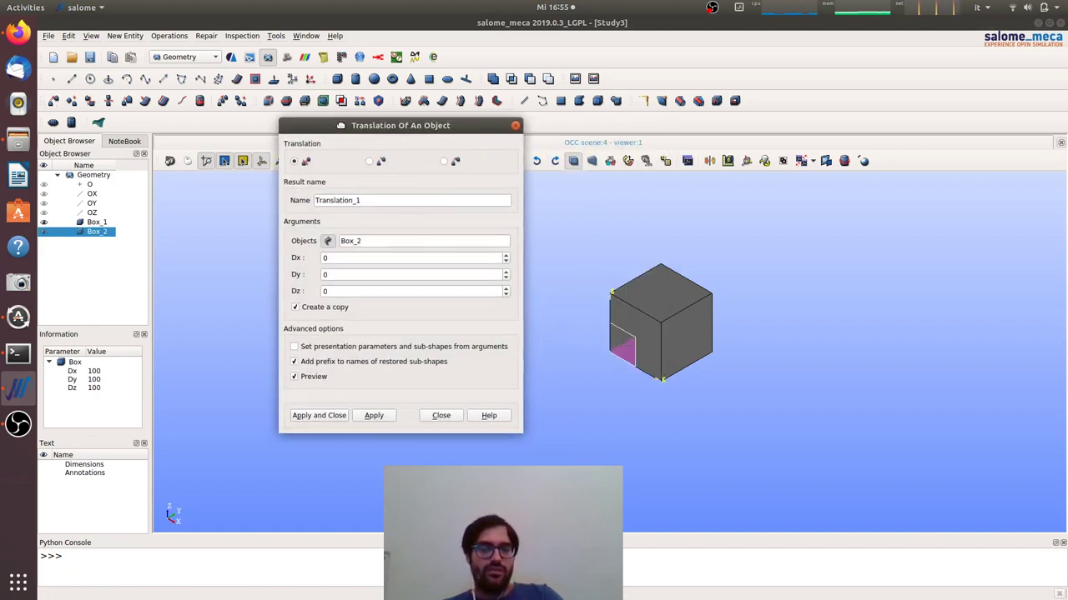
pyautogui.doubleClick(391, 287)
pyautogui.write('200')
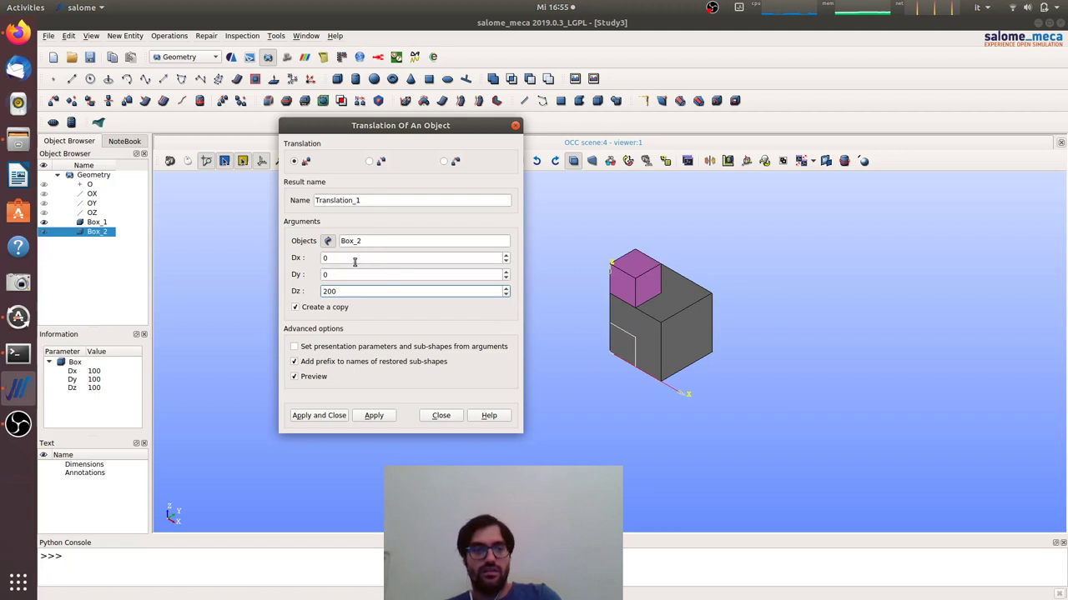
pyautogui.moveTo(346, 257); pyautogui.dragTo(271, 253)
pyautogui.write('50')
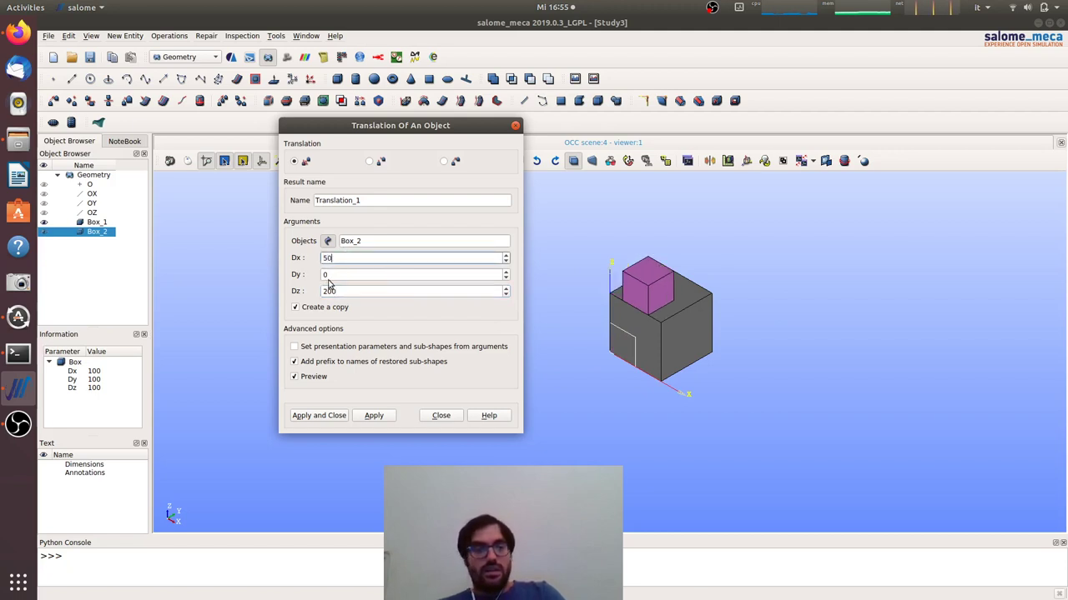
pyautogui.moveTo(330, 277); pyautogui.dragTo(310, 276)
pyautogui.write('5')
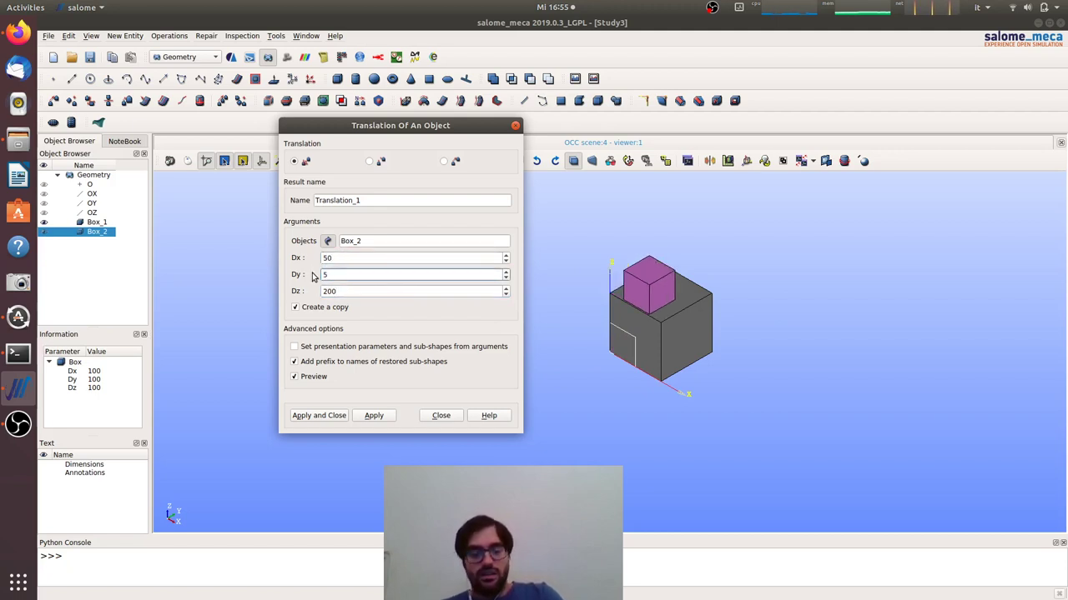
pyautogui.write('0')
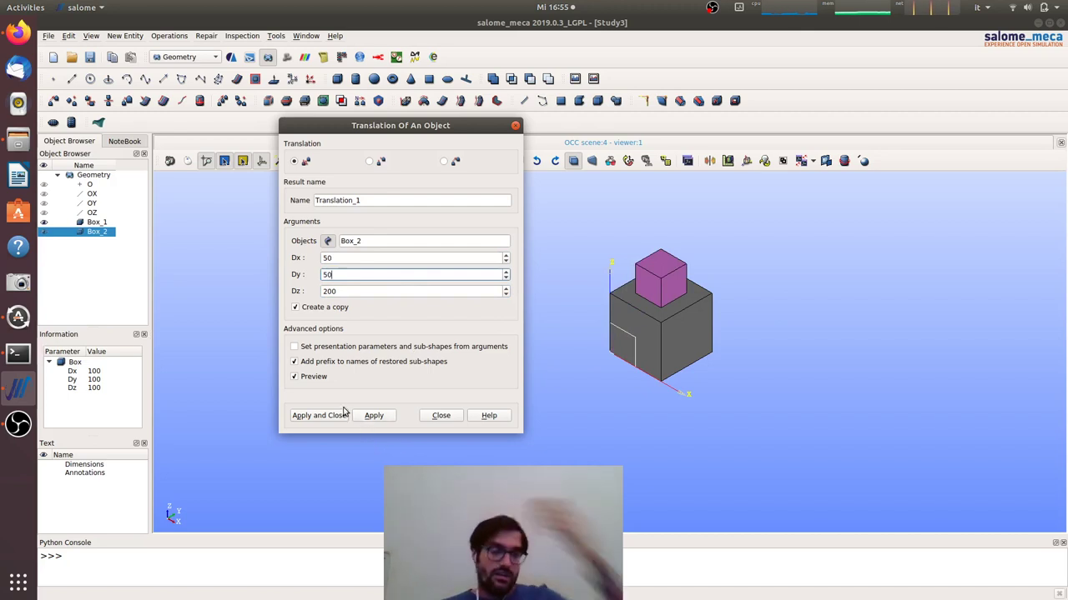
pyautogui.click(319, 415)
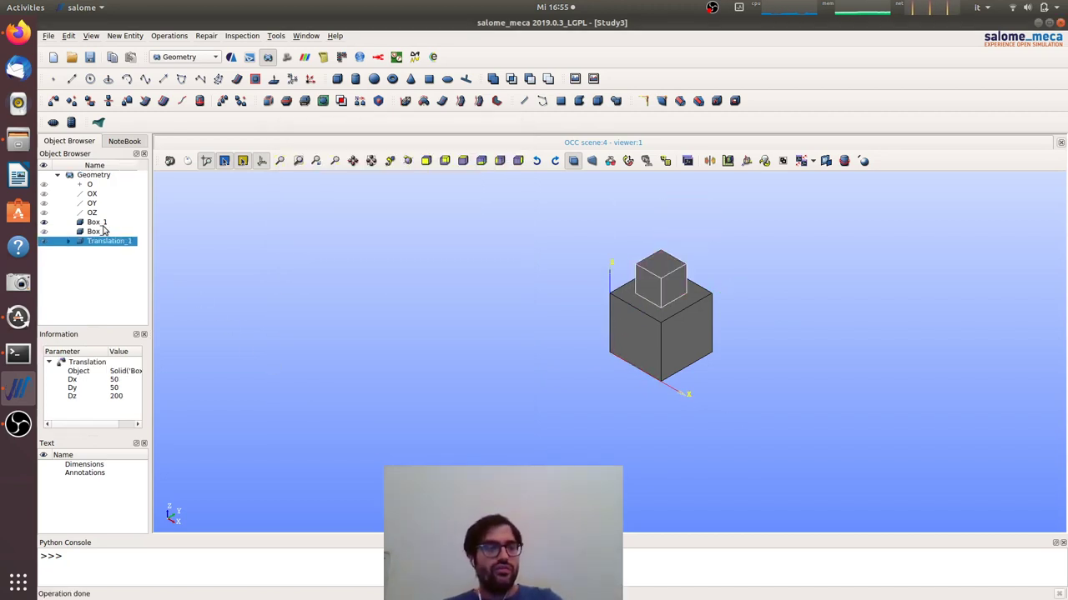
# - Create a Solid-type partition from the large box Box_1 and the translated small box
pyautogui.click(171, 35)
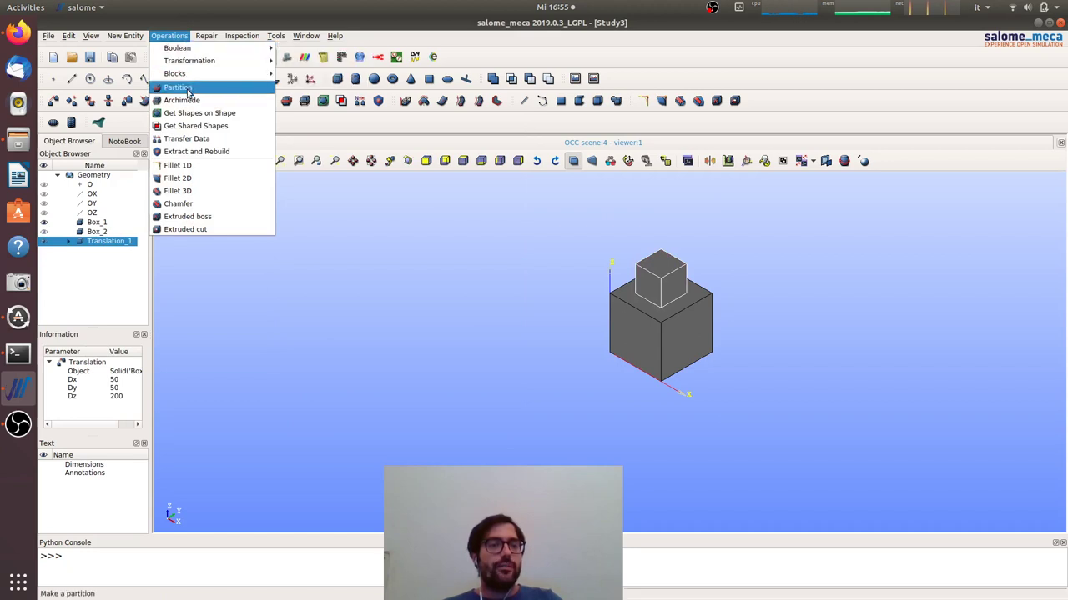
pyautogui.moveTo(172, 49)
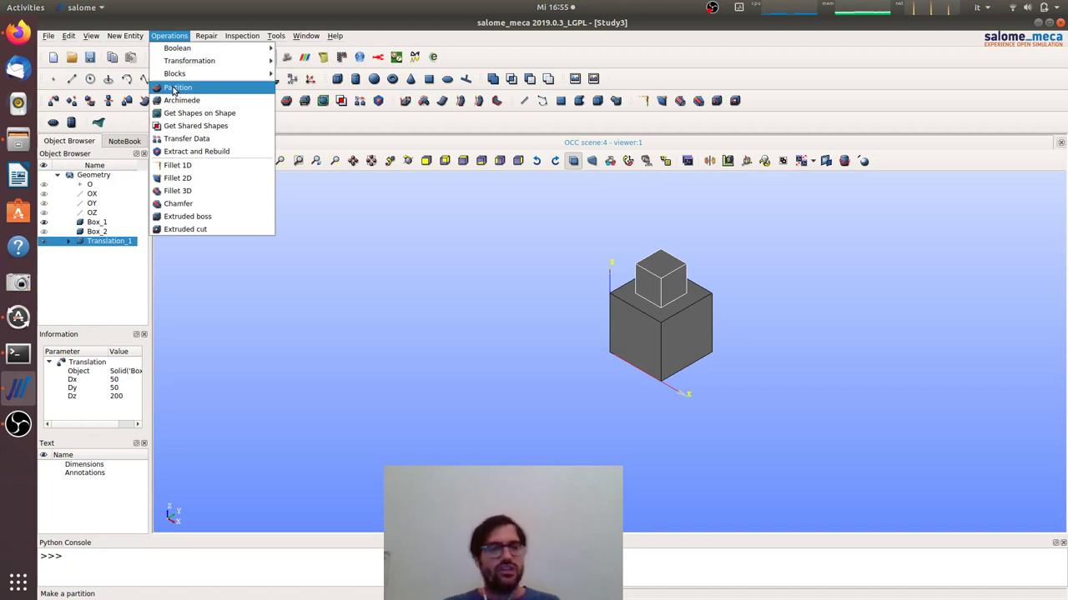
pyautogui.click(176, 88)
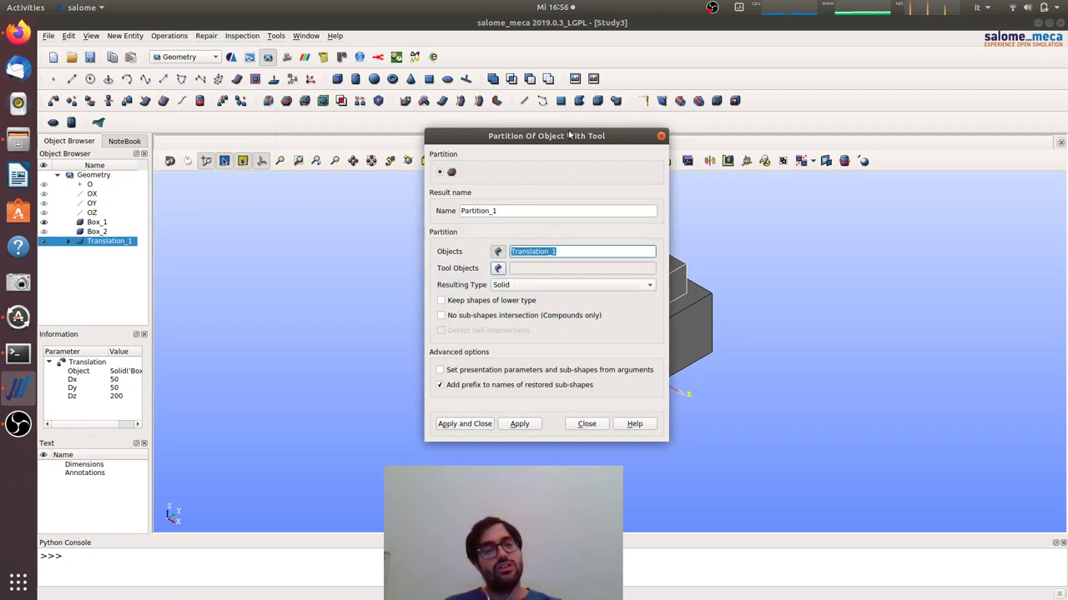
pyautogui.moveTo(570, 139); pyautogui.dragTo(348, 122)
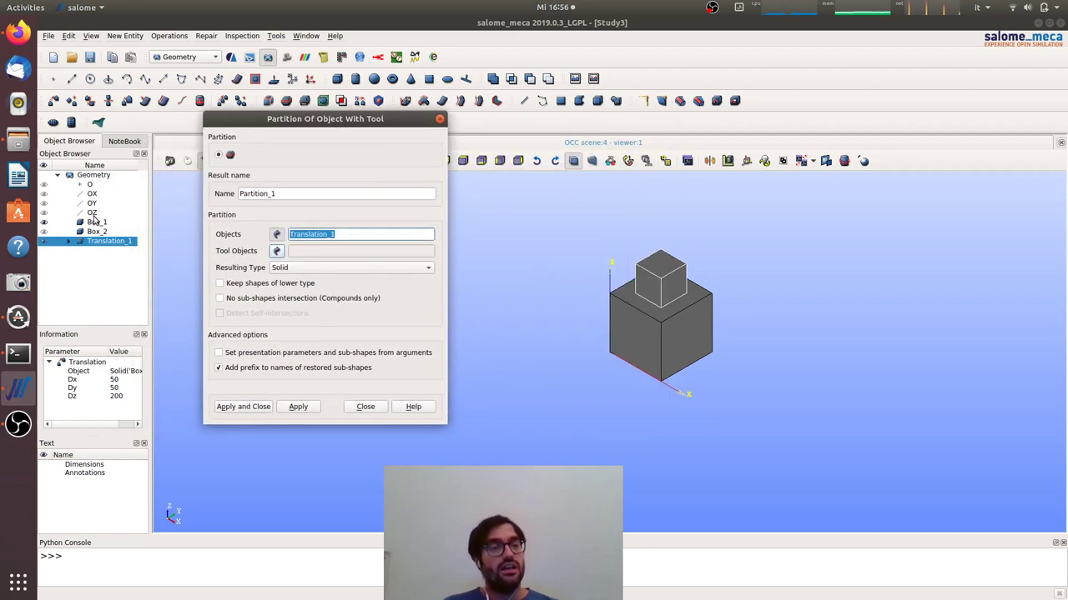
pyautogui.keyDown('ctrl'); pyautogui.click(97, 223); pyautogui.keyUp('ctrl')
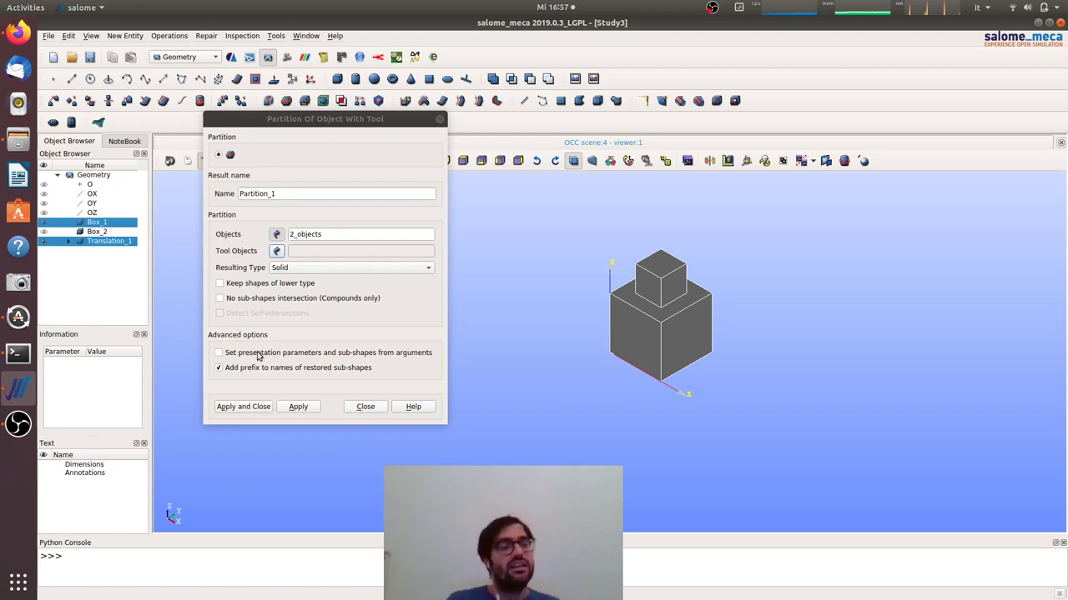
pyautogui.click(243, 407)
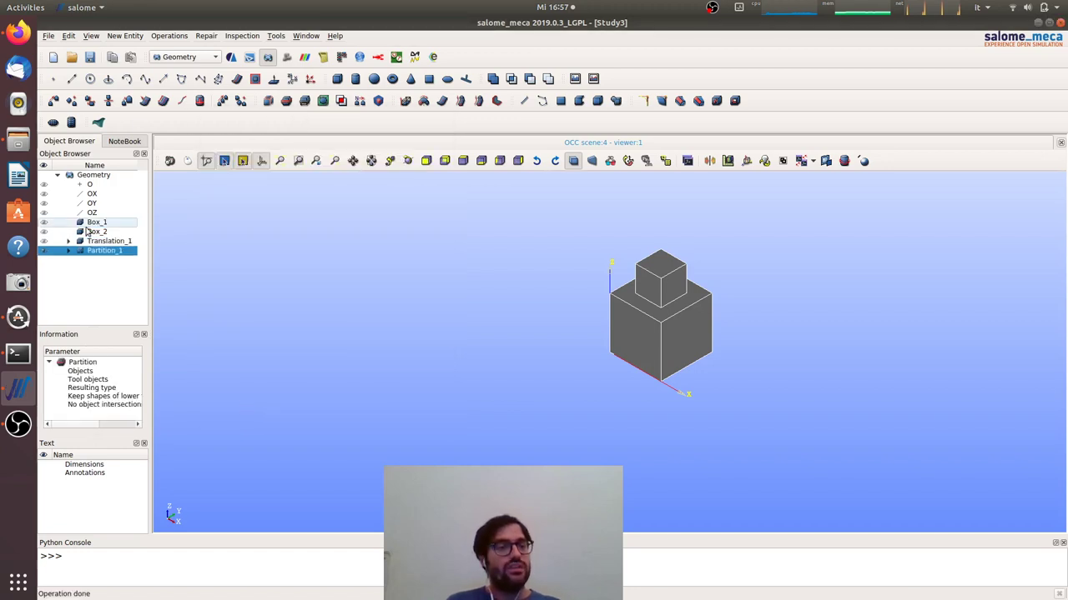
# - Create a face group named "fix" on the partition containing the bottom face of the large box
pyautogui.click(95, 252)
pyautogui.rightClick(95, 255)
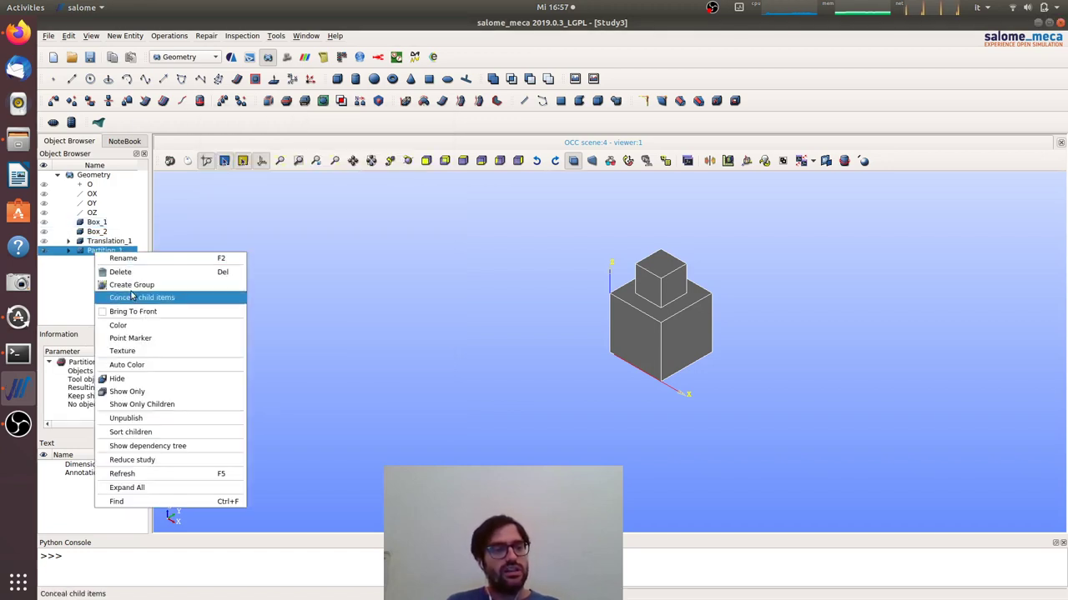
pyautogui.click(132, 285)
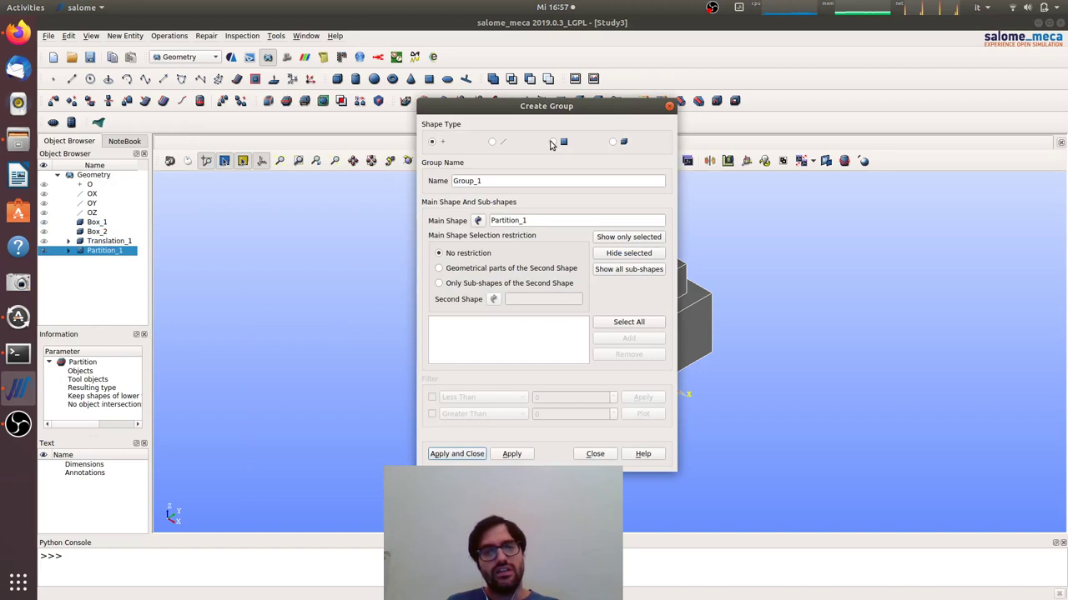
pyautogui.click(552, 142)
pyautogui.moveTo(568, 106); pyautogui.dragTo(452, 97)
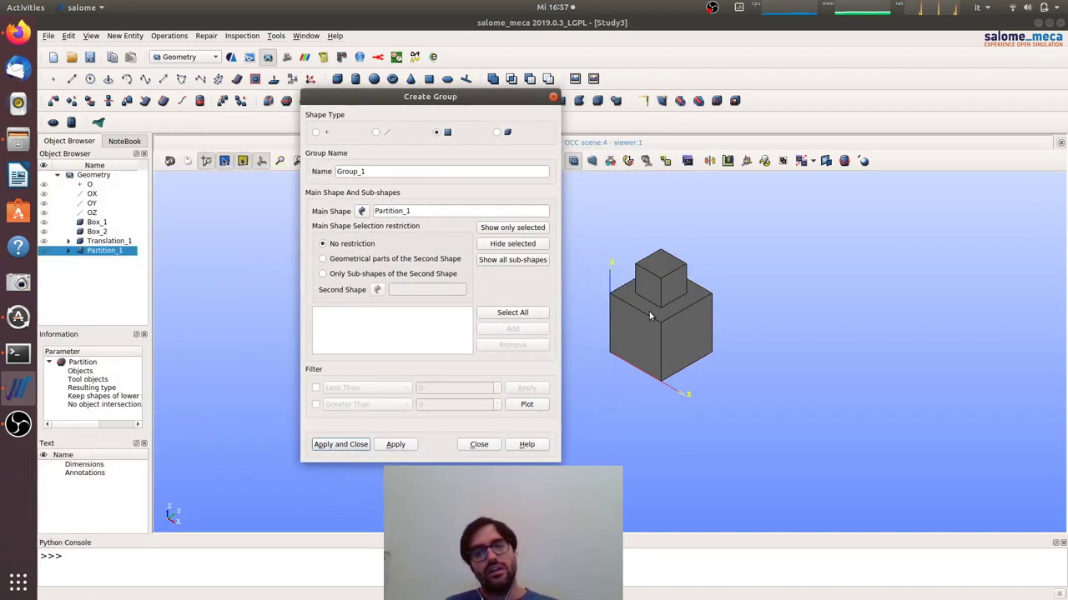
pyautogui.keyDown('ctrl'); pyautogui.moveTo(698, 461); pyautogui.dragTo(677, 359, button='right'); pyautogui.keyUp('ctrl')
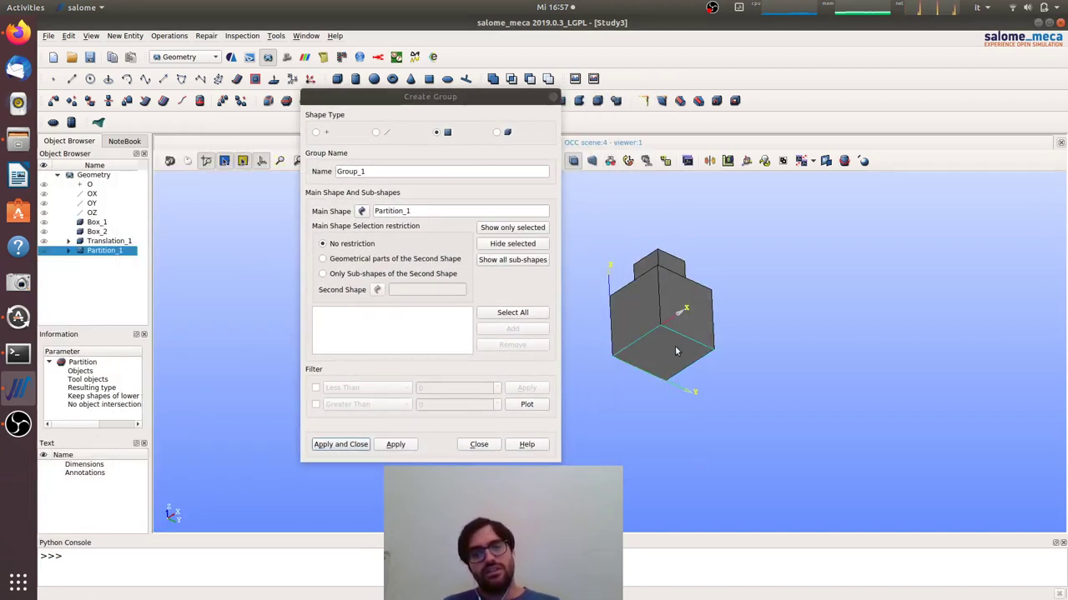
pyautogui.click(675, 345)
pyautogui.click(525, 332)
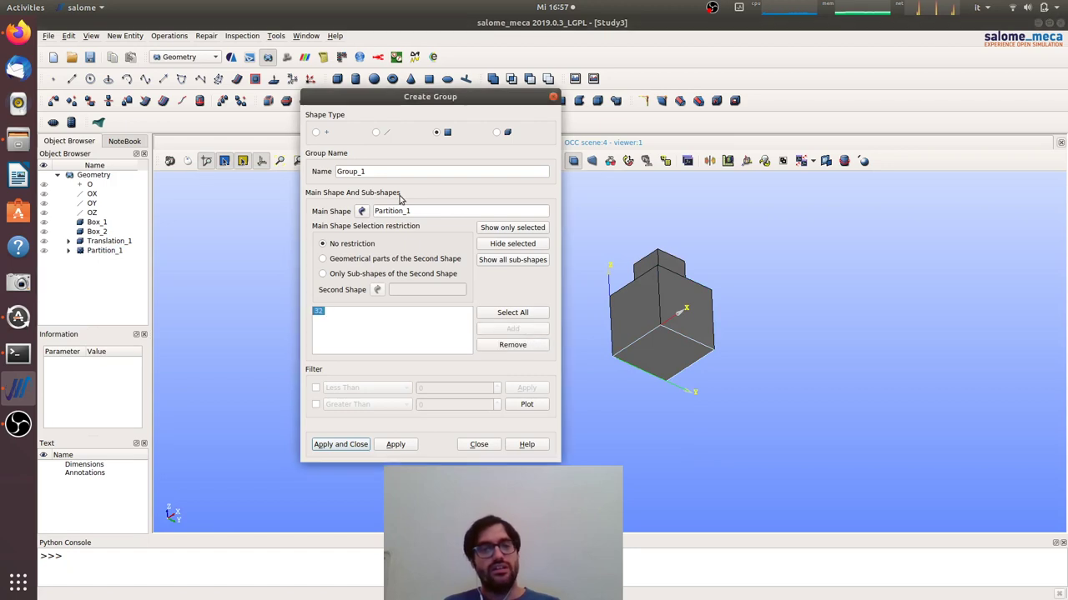
pyautogui.doubleClick(386, 173)
pyautogui.write('fix')
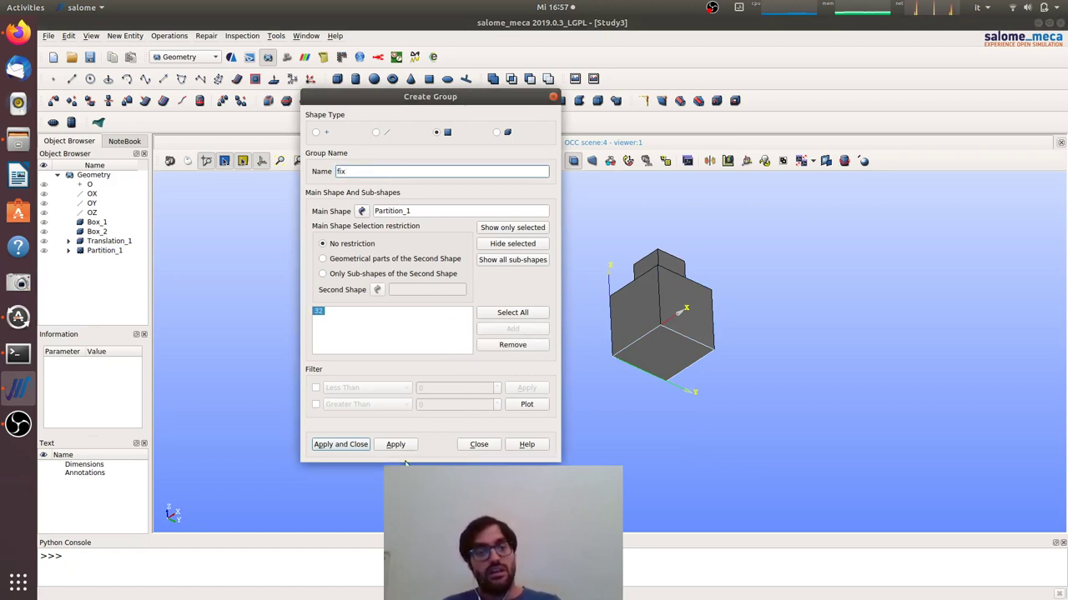
pyautogui.click(397, 444)
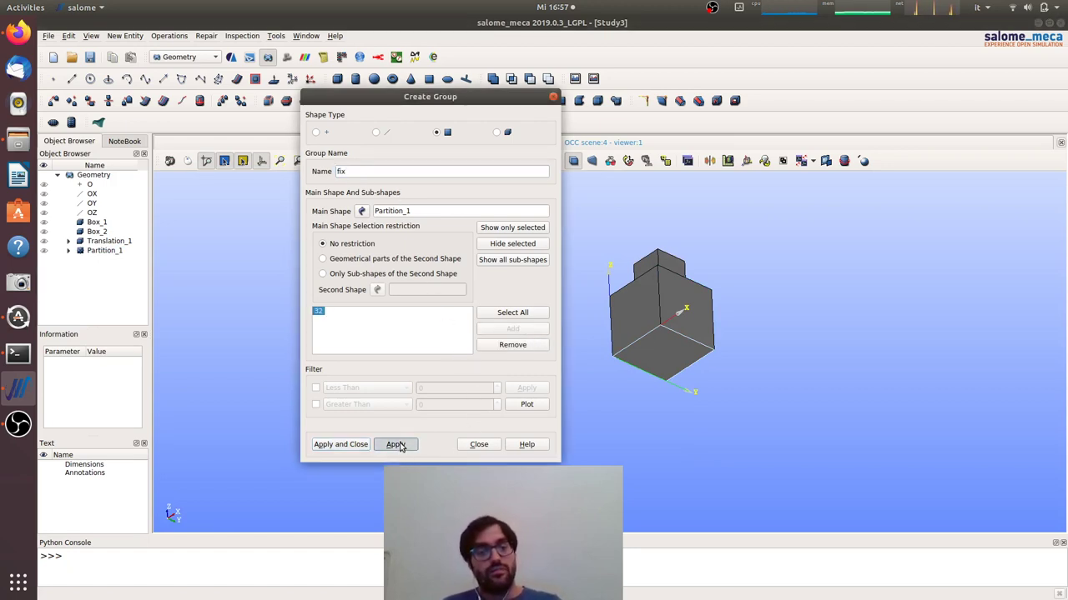
# - Create a face group named "force" on the partition containing the top face of the small box
pyautogui.keyDown('ctrl'); pyautogui.moveTo(700, 234); pyautogui.dragTo(674, 273, button='right'); pyautogui.keyUp('ctrl')
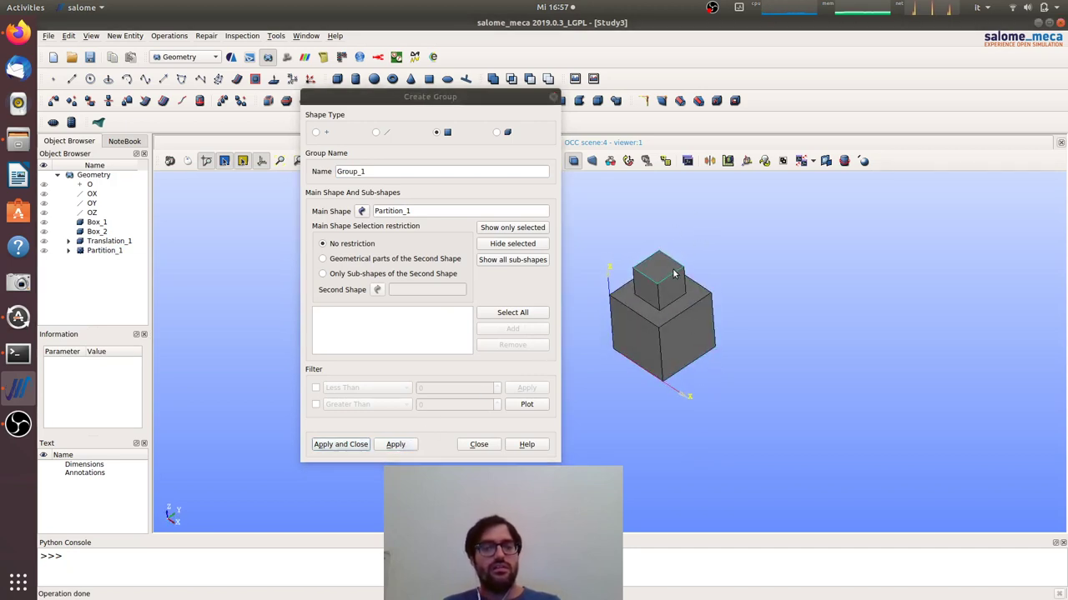
pyautogui.doubleClick(435, 172)
pyautogui.write('tor')
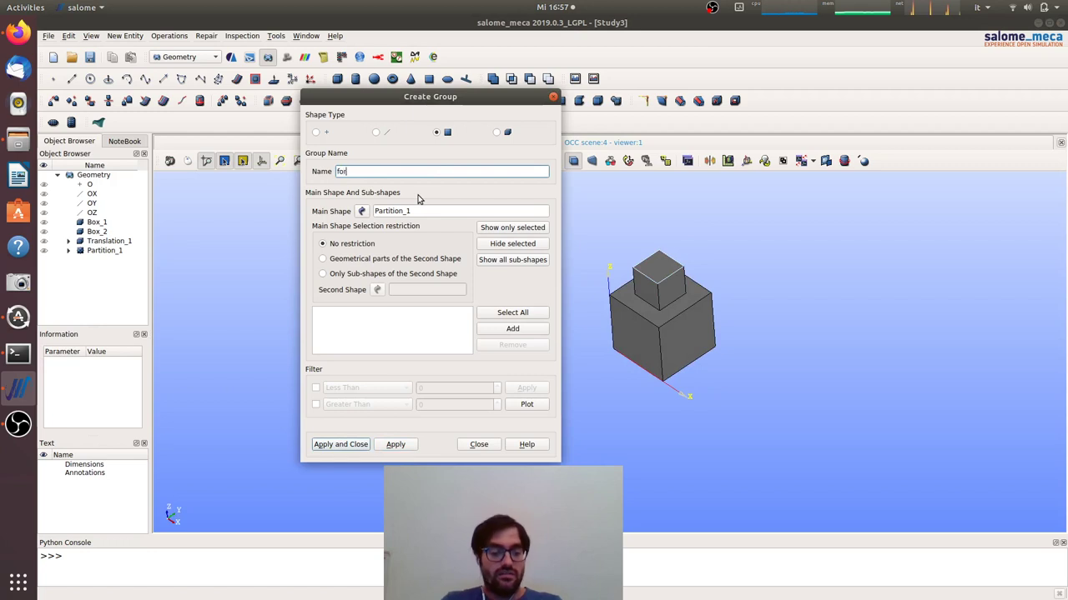
pyautogui.write('ce')
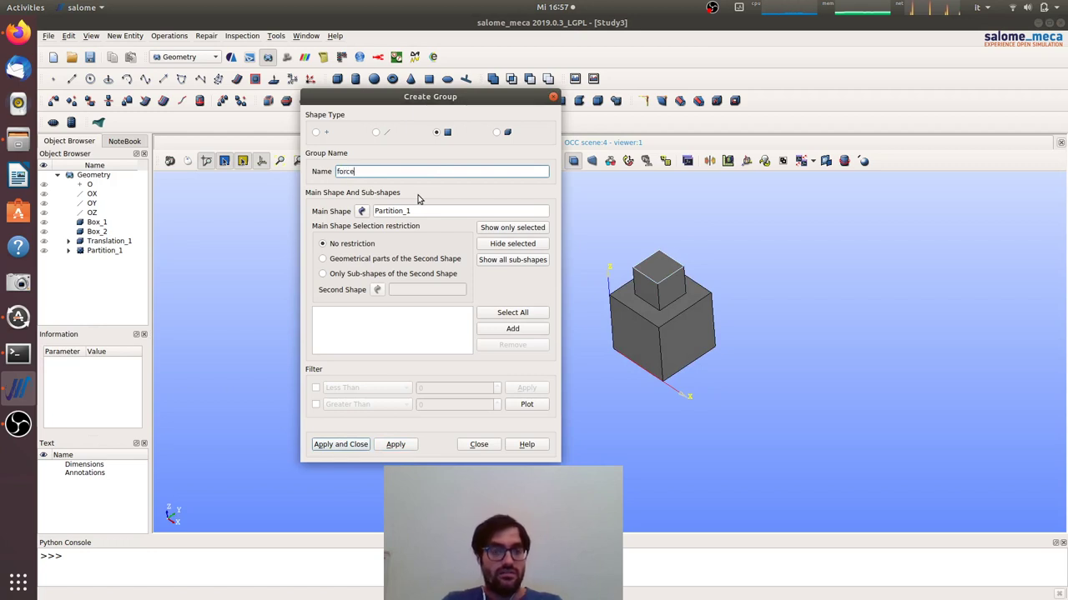
pyautogui.click(526, 329)
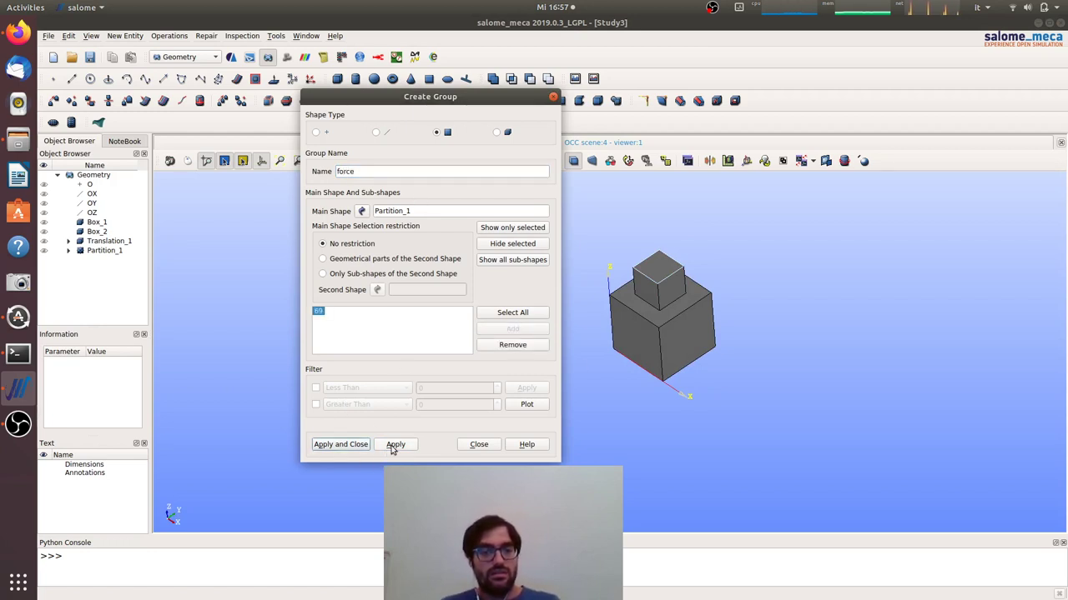
pyautogui.click(68, 251)
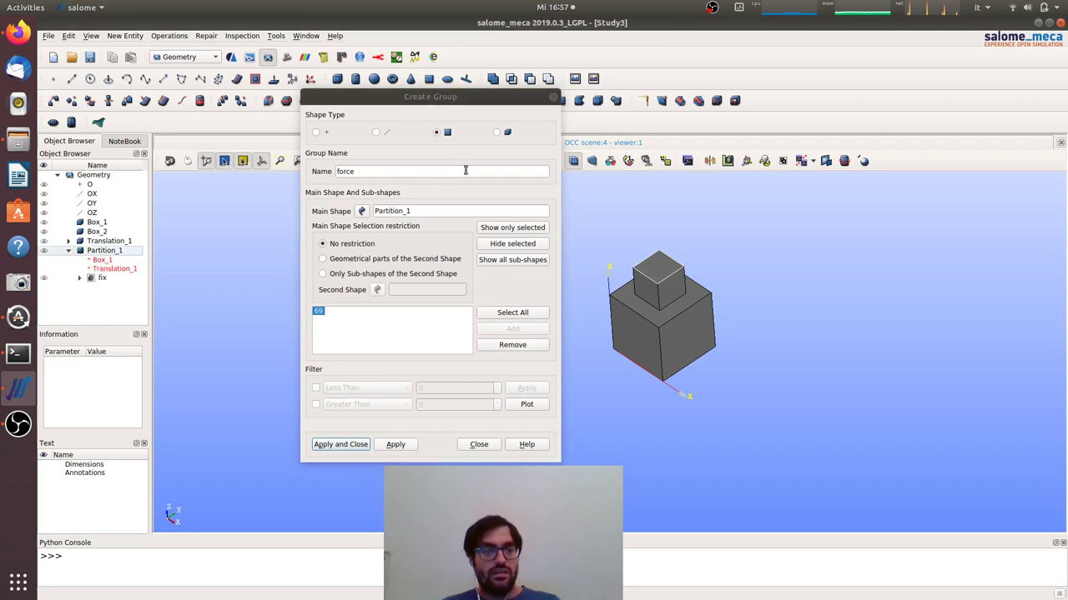
pyautogui.click(404, 448)
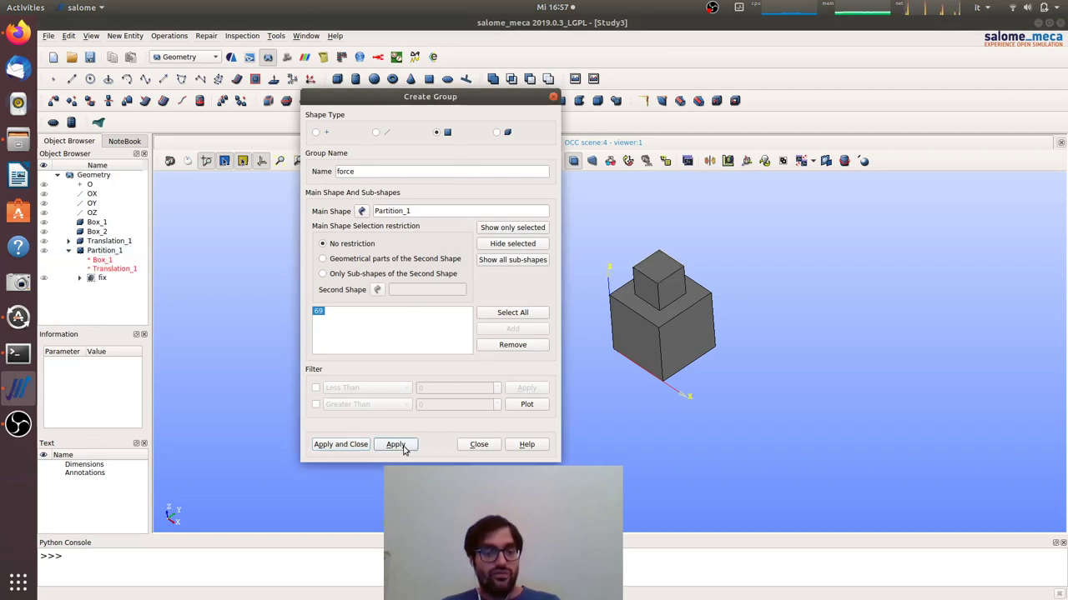
# - Create a solid group named "volume" containing all solids of the partition
pyautogui.click(497, 133)
pyautogui.click(505, 315)
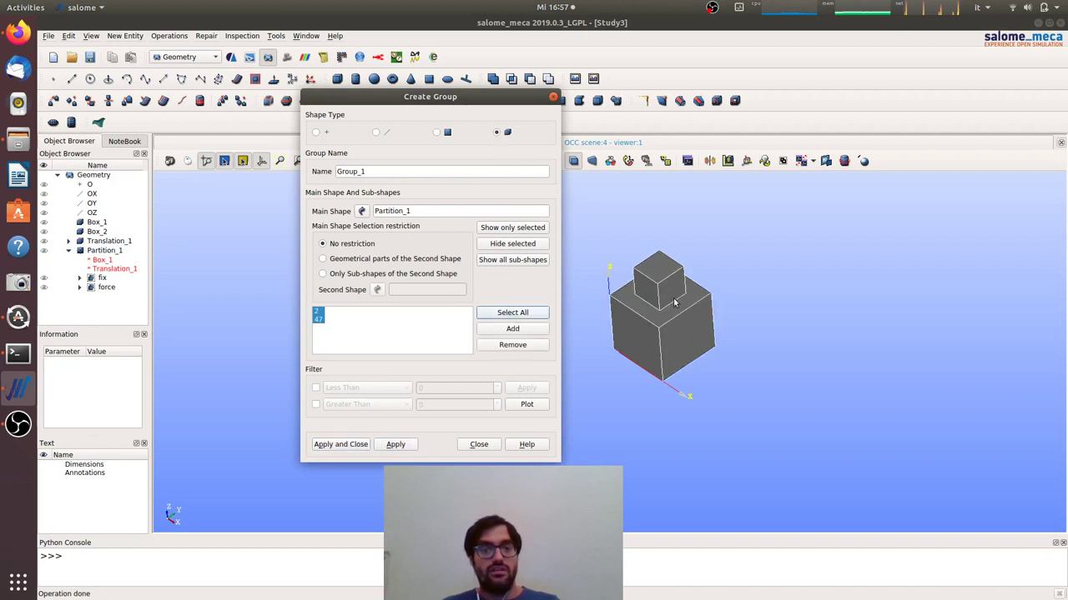
pyautogui.doubleClick(406, 171)
pyautogui.write('volu')
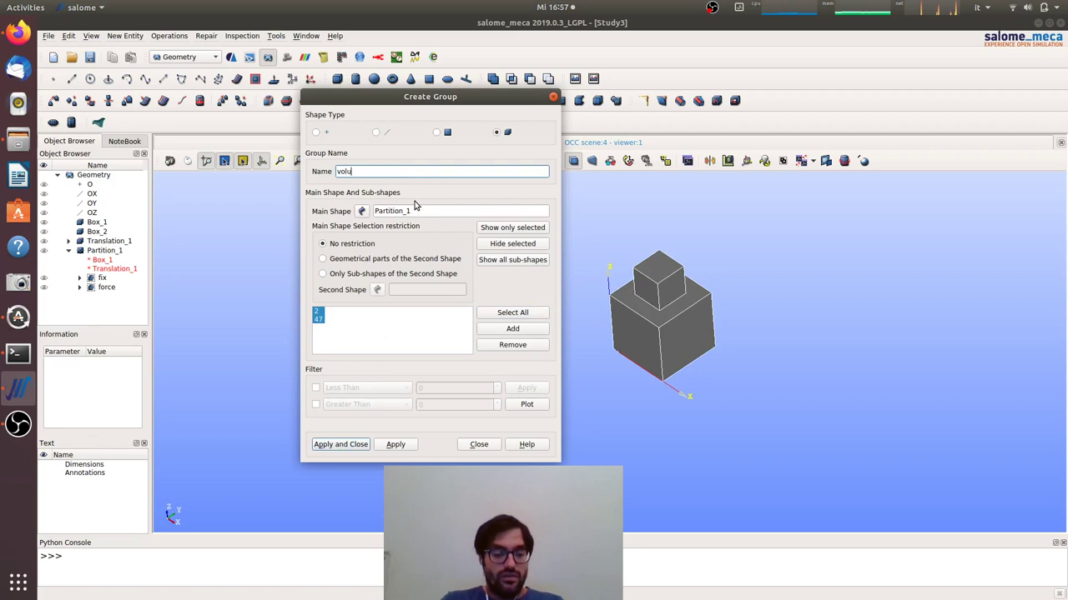
pyautogui.write('me')
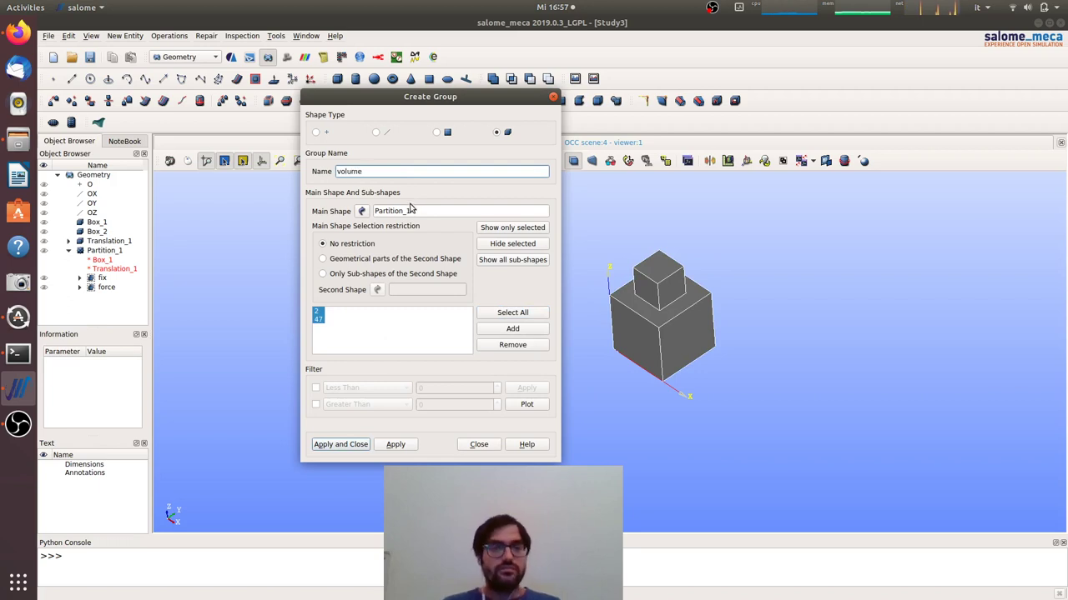
pyautogui.click(366, 442)
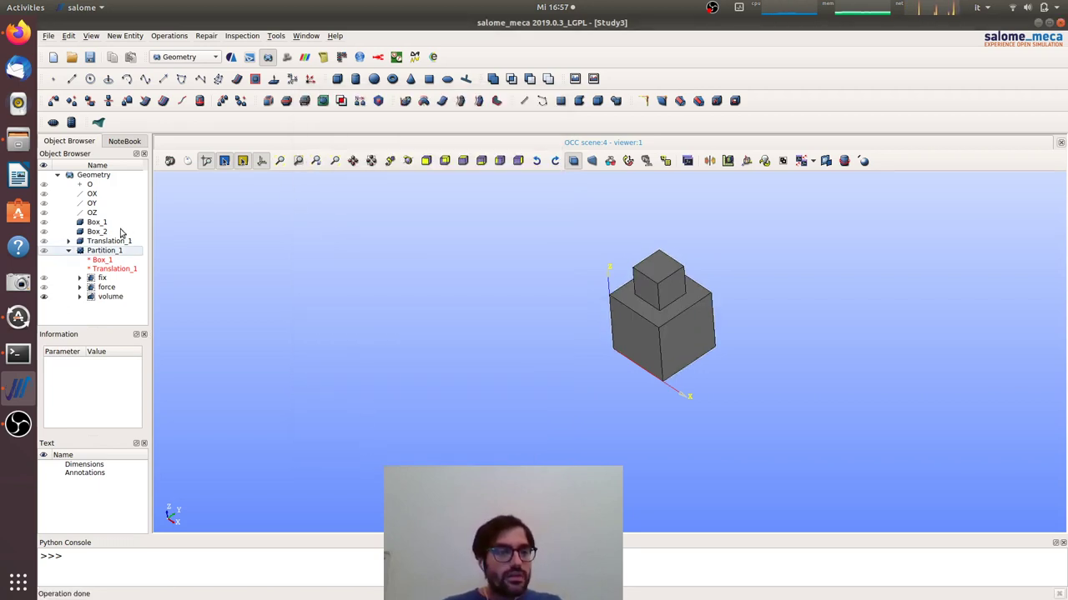
# - Examine the sub-shape counts and shape kind of Partition_1 with the What is inspection
pyautogui.click(232, 36)
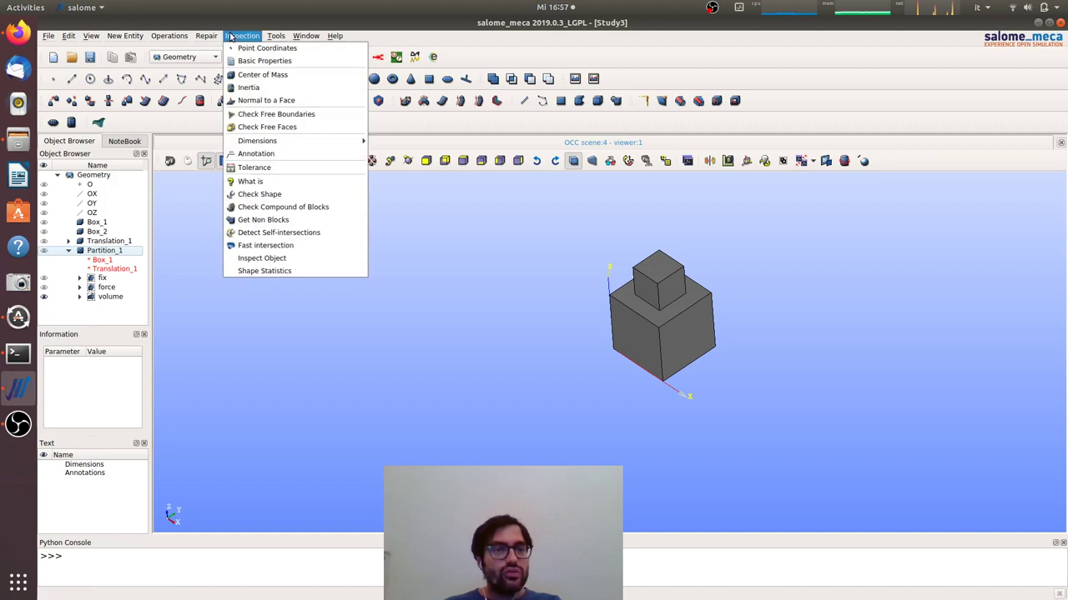
pyautogui.click(280, 183)
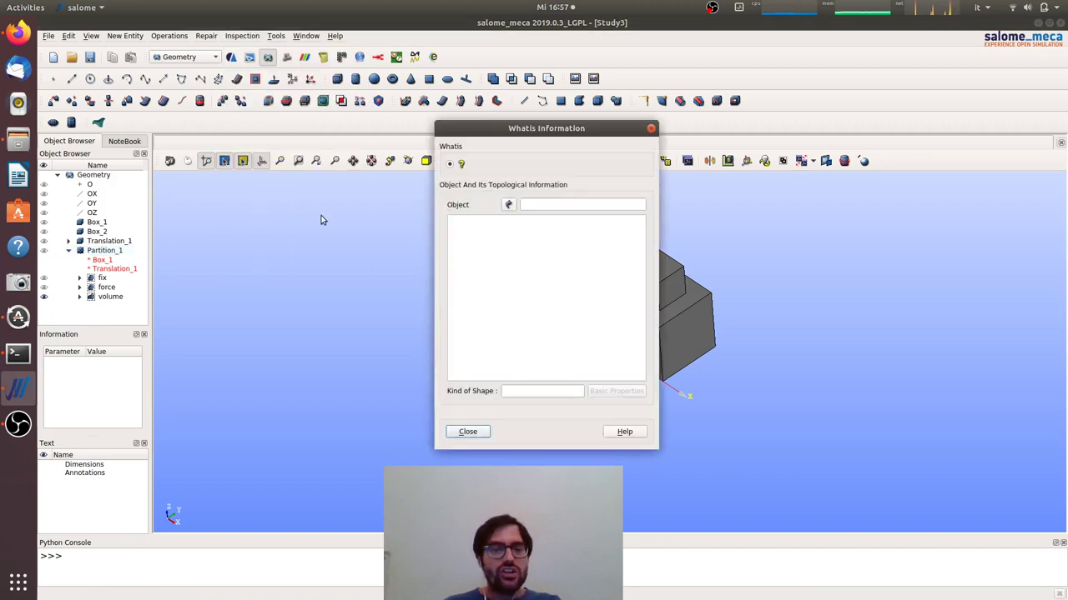
pyautogui.click(104, 250)
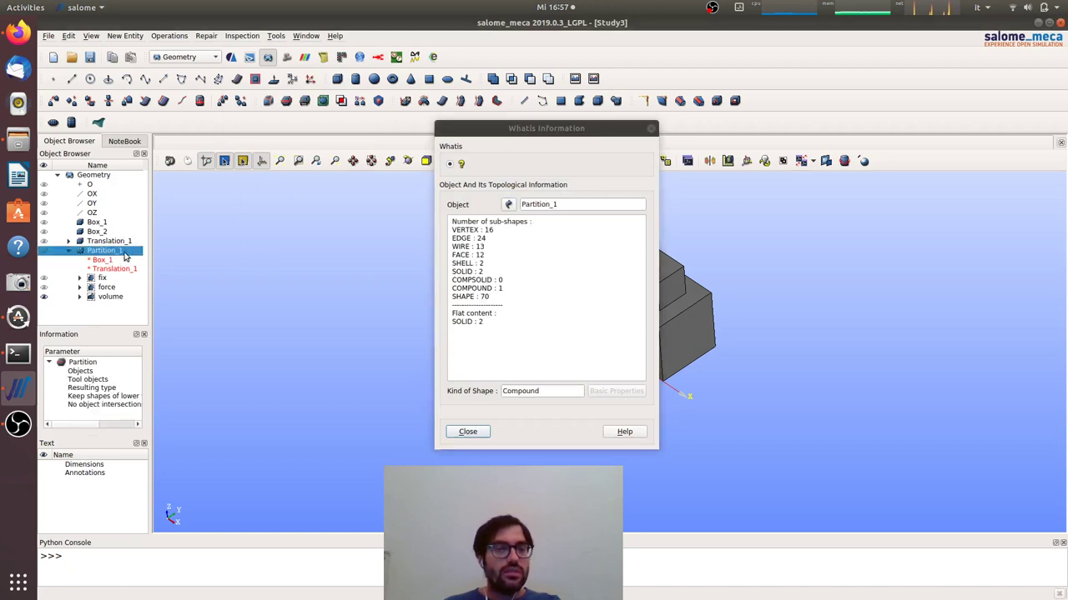
pyautogui.doubleClick(479, 272)
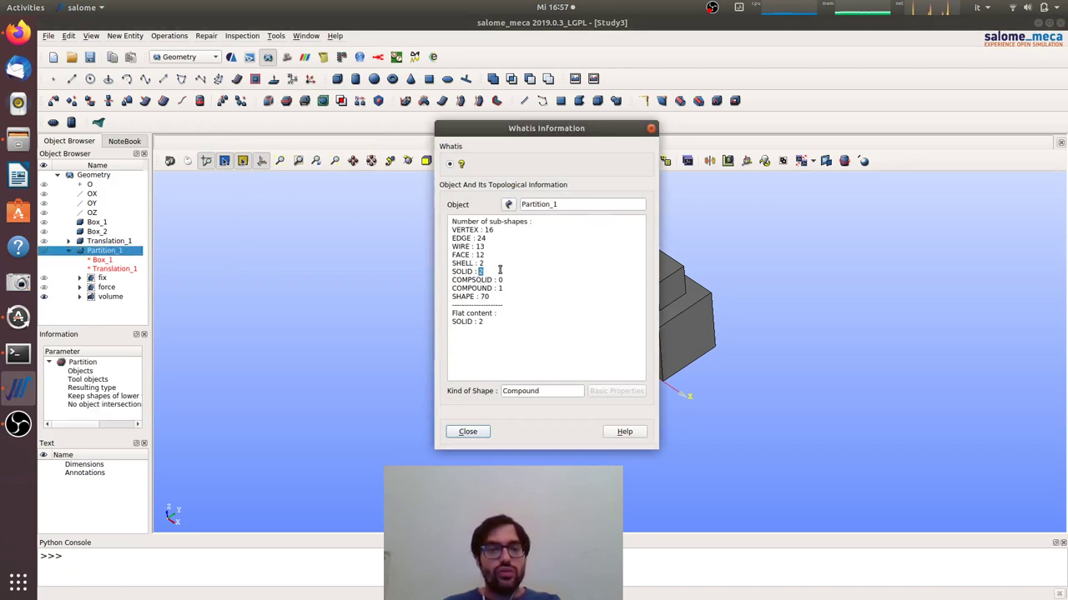
pyautogui.moveTo(560, 283); pyautogui.dragTo(644, 295)
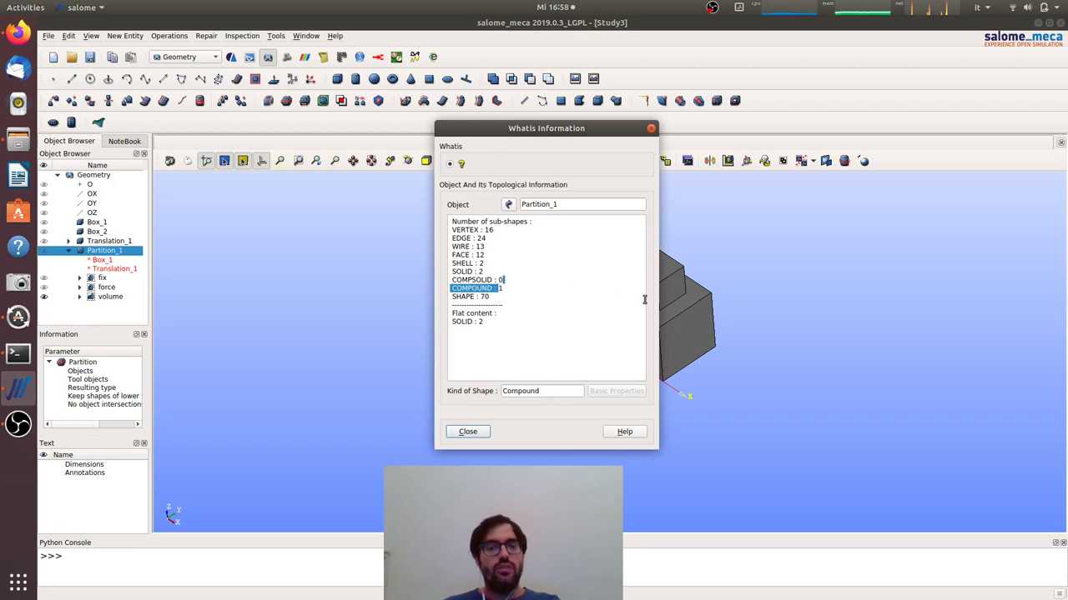
pyautogui.click(471, 432)
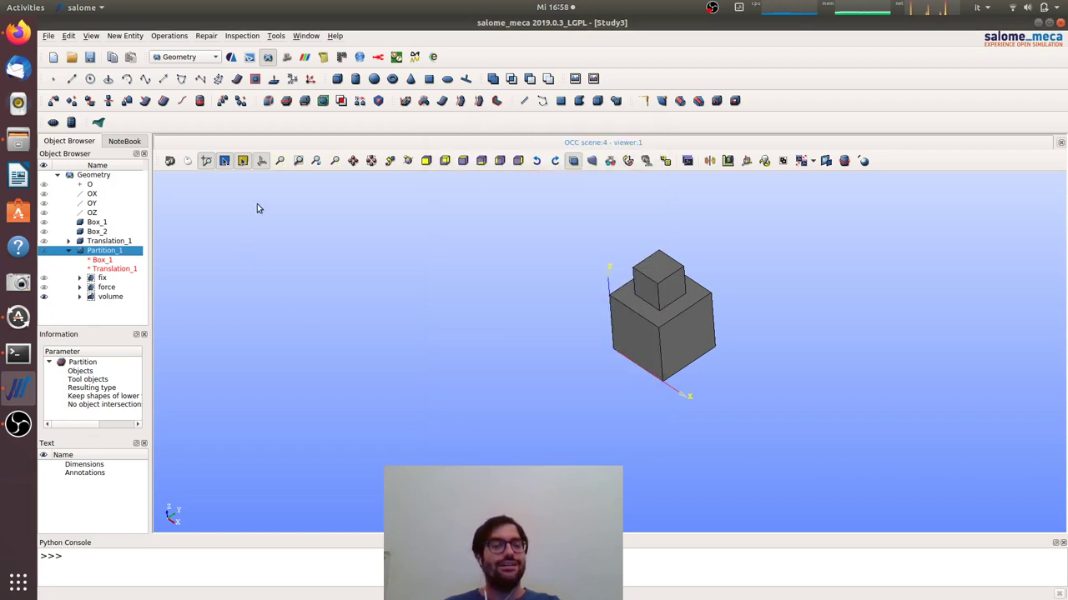
# - Start a new mesh on Partition_1 in the Mesh module using the NETGEN 1D-2D-3D algorithm
pyautogui.click(286, 57)
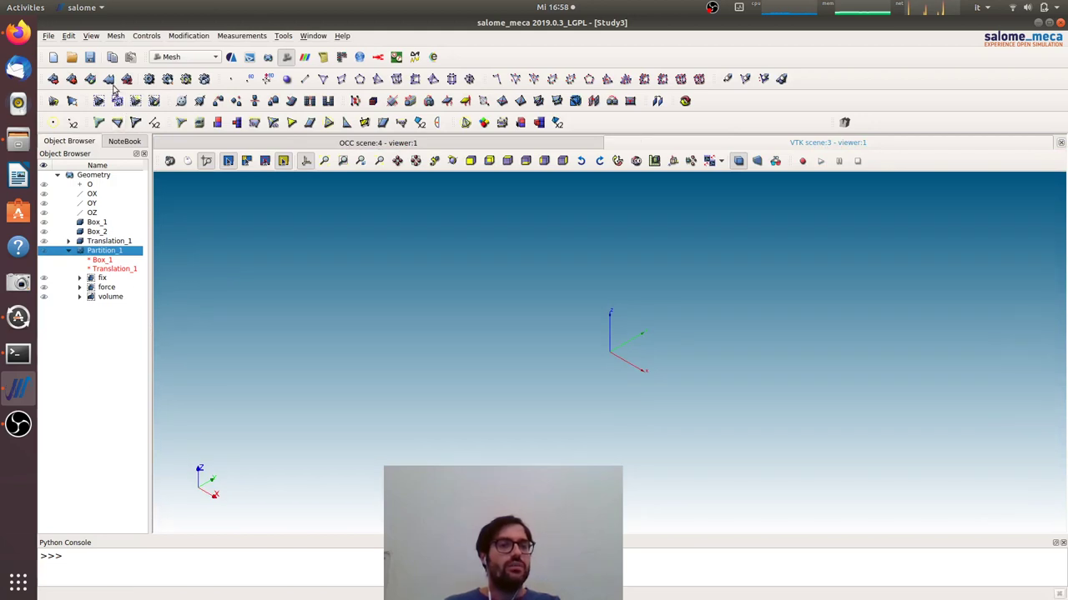
pyautogui.click(116, 36)
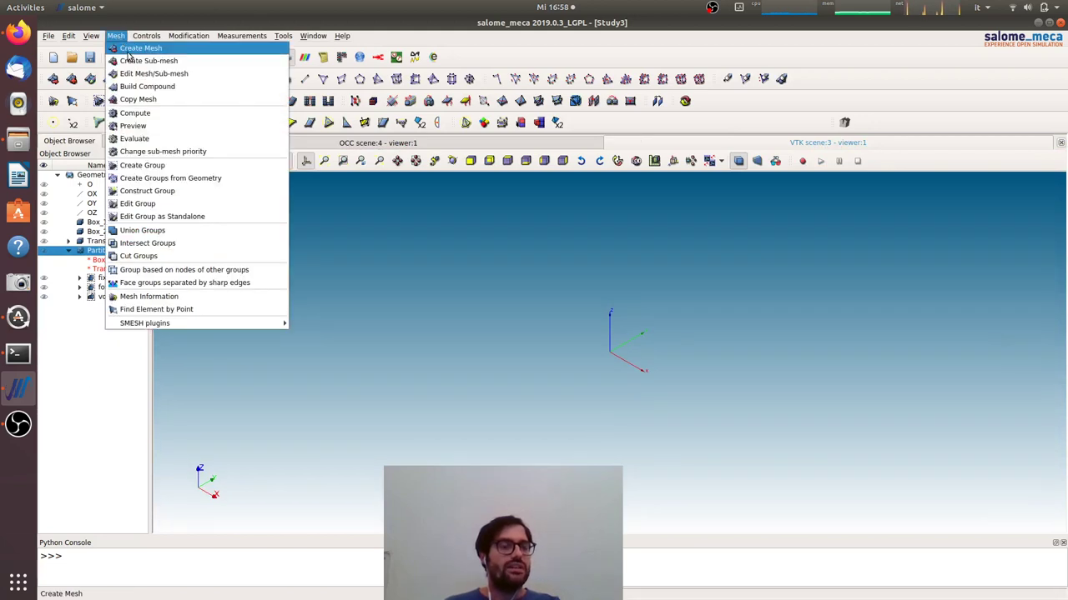
pyautogui.click(133, 49)
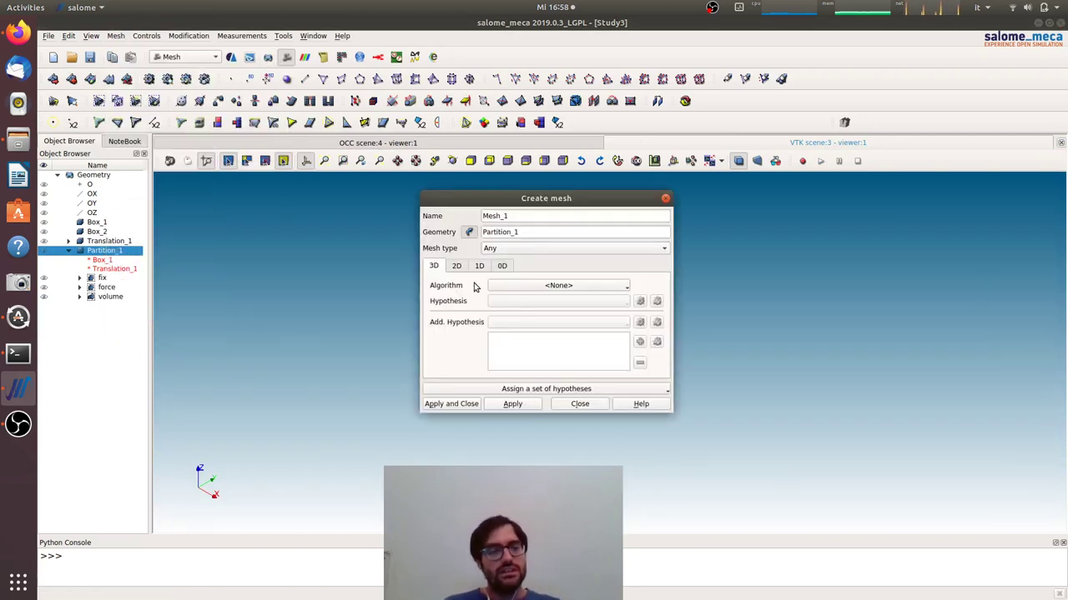
pyautogui.click(520, 285)
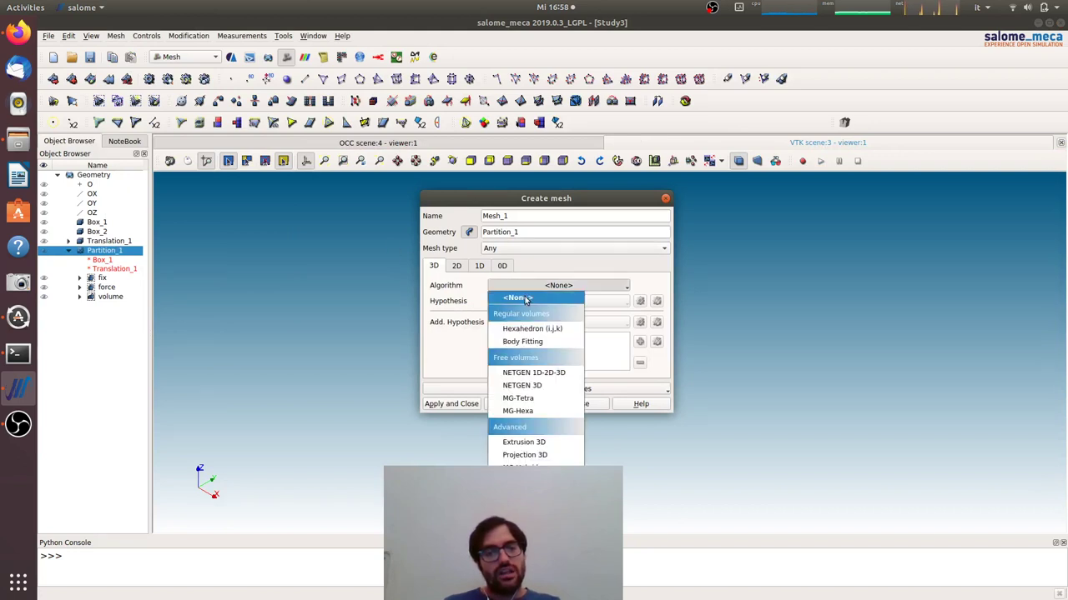
pyautogui.click(520, 377)
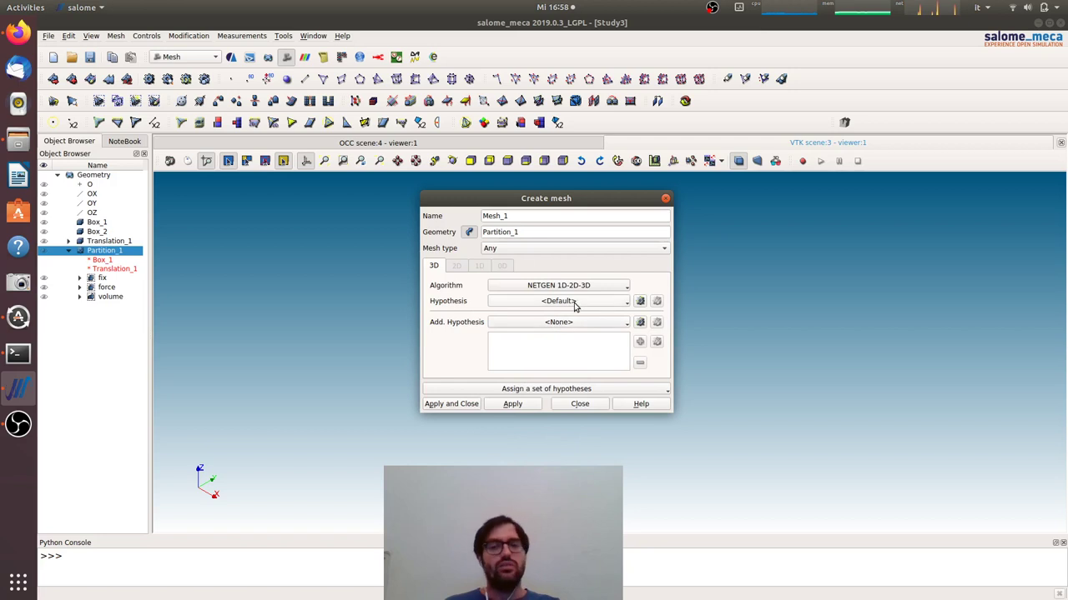
# - Add a NETGEN 3D hypothesis with maximum and minimum size 10 and quad-dominated elements, and create the mesh
pyautogui.click(640, 301)
pyautogui.click(657, 306)
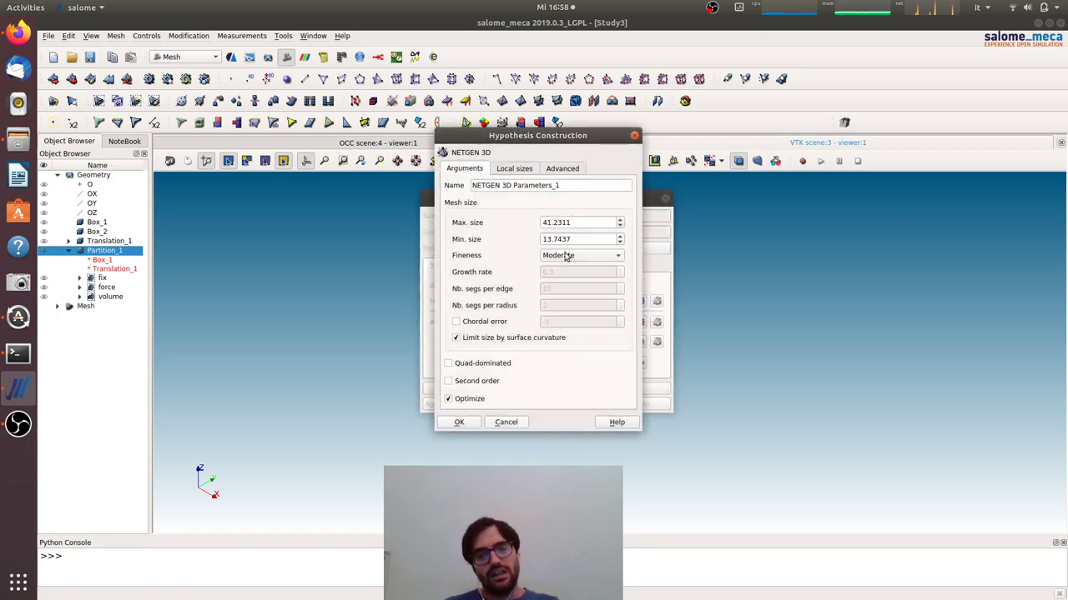
pyautogui.doubleClick(576, 222)
pyautogui.write('10')
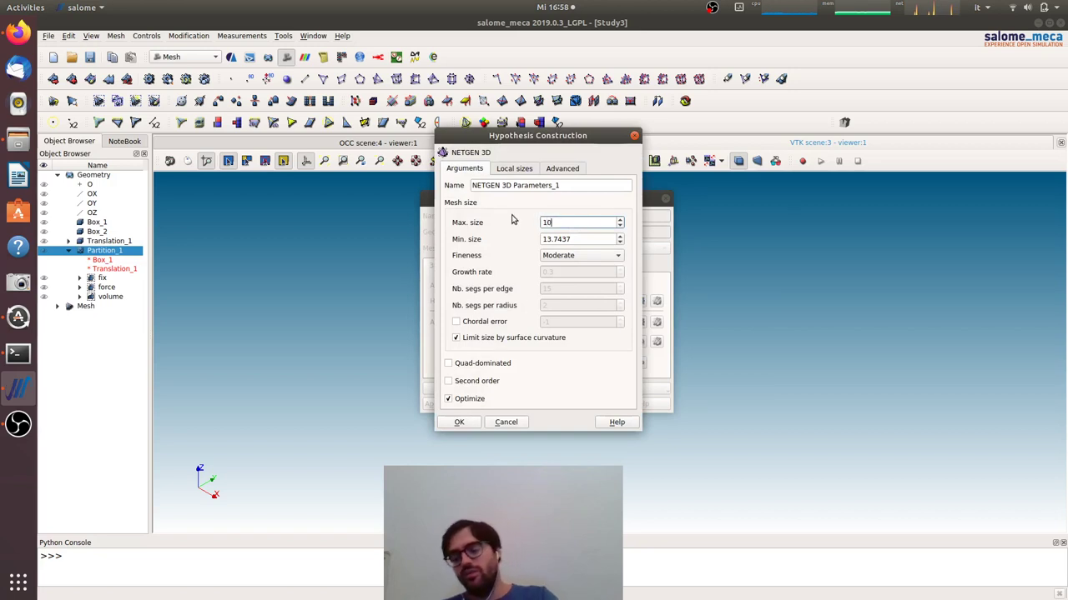
pyautogui.moveTo(582, 240); pyautogui.dragTo(541, 239)
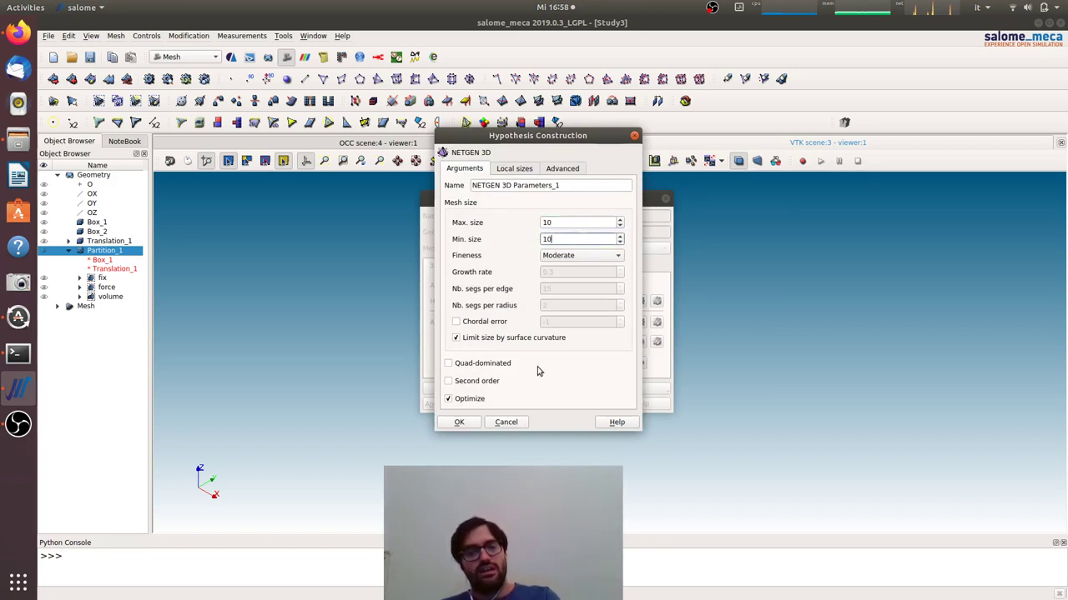
pyautogui.click(478, 367)
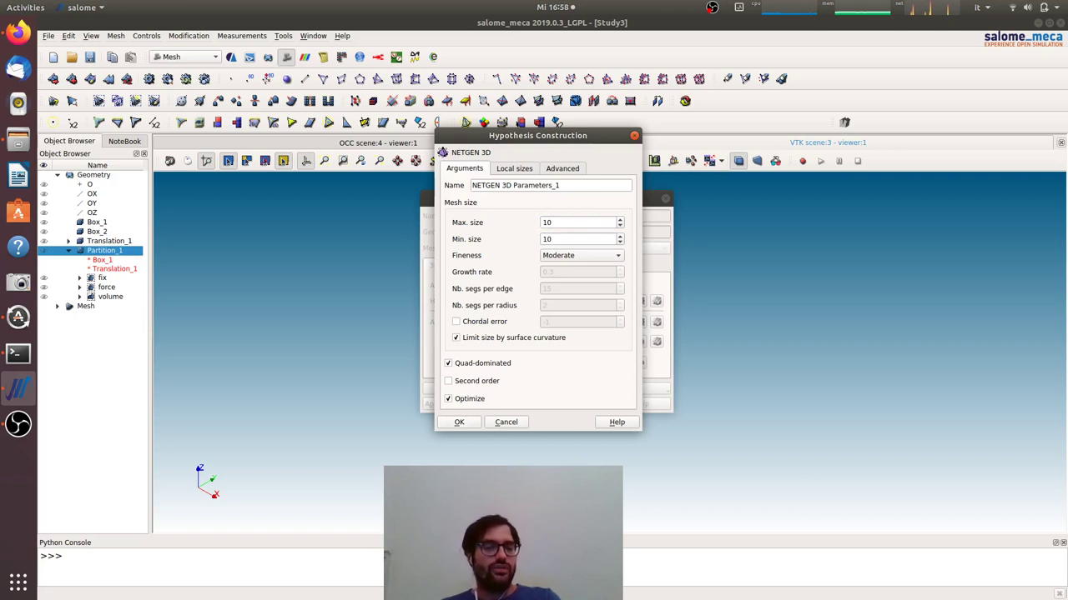
pyautogui.click(458, 423)
pyautogui.click(452, 404)
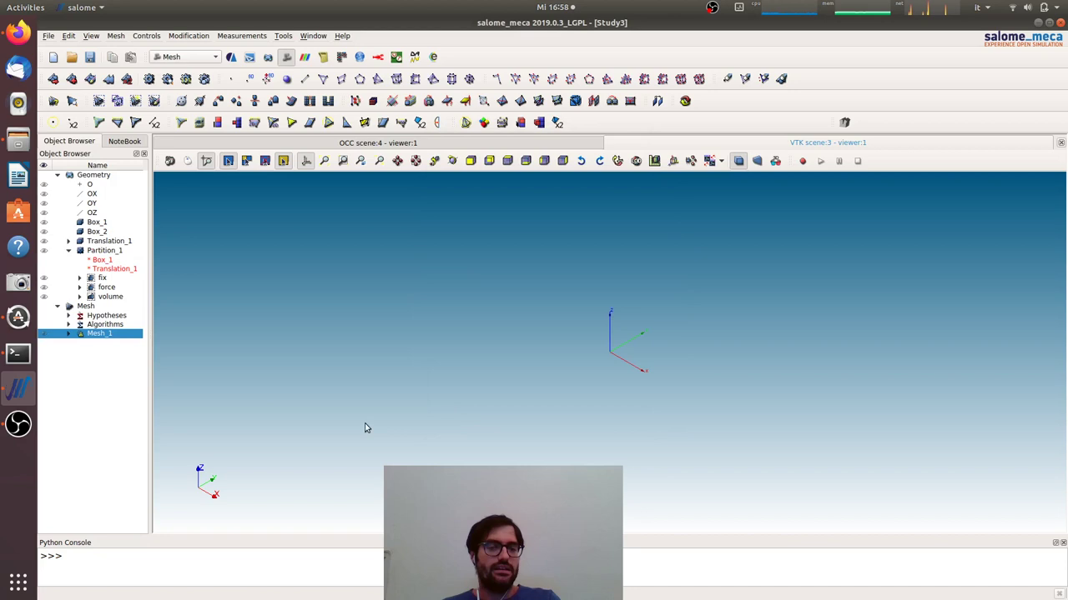
# - Compute Mesh_1 and dismiss the computation report
pyautogui.rightClick(93, 339)
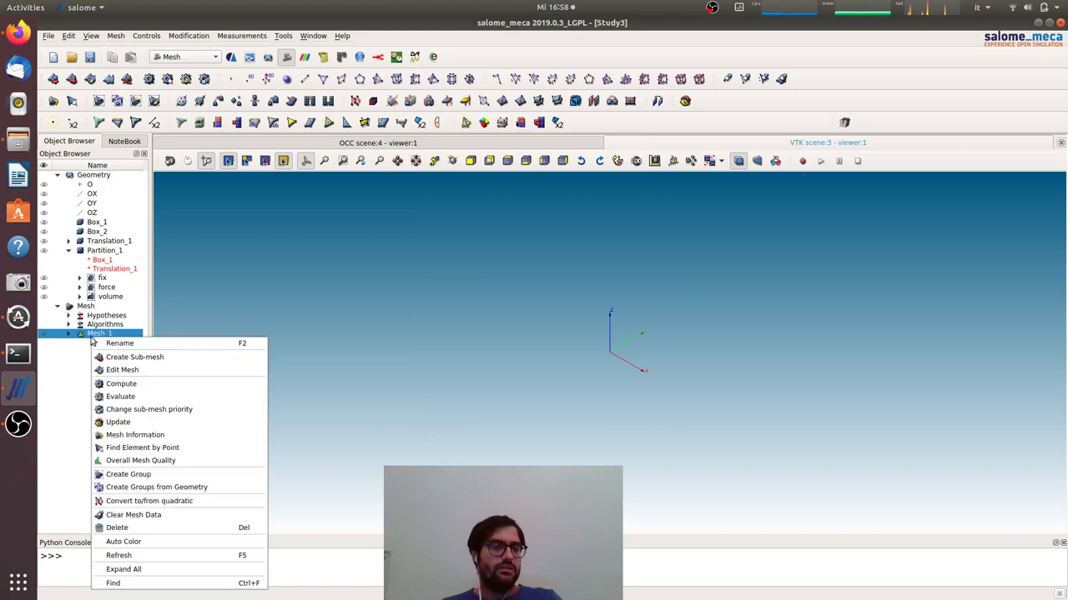
pyautogui.click(125, 384)
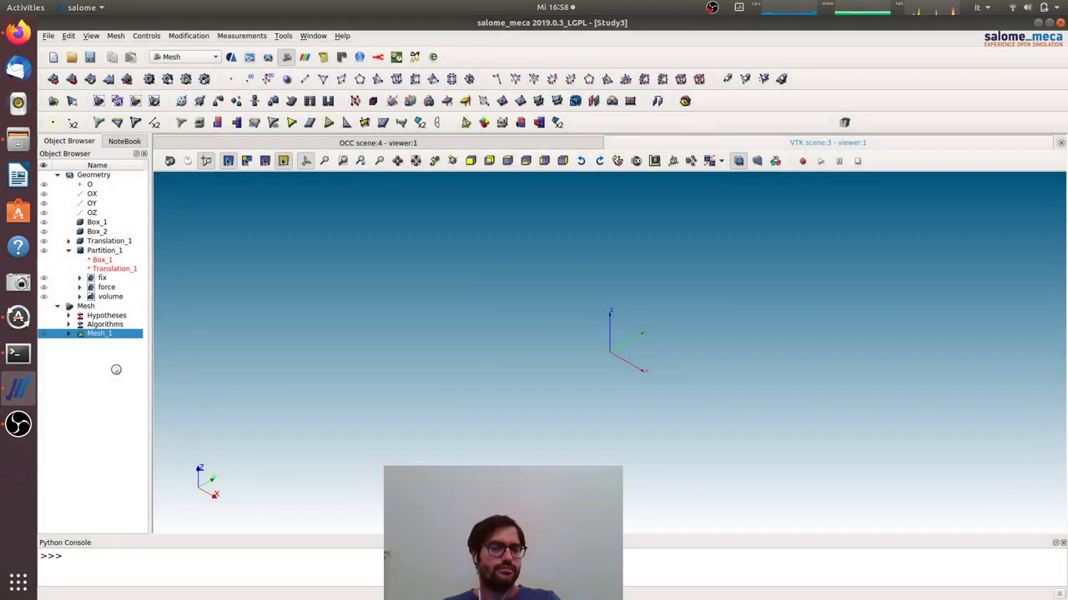
pyautogui.click(639, 455)
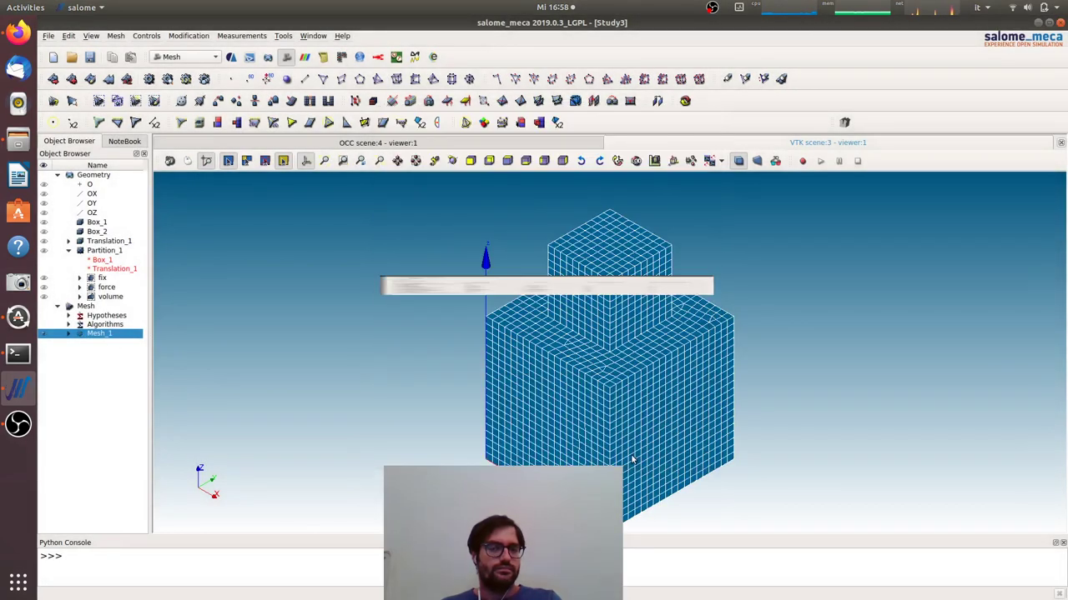
# - Create element and node groups on Mesh_1 from the geometry groups fix, force and volume
pyautogui.click(69, 334)
pyautogui.rightClick(73, 338)
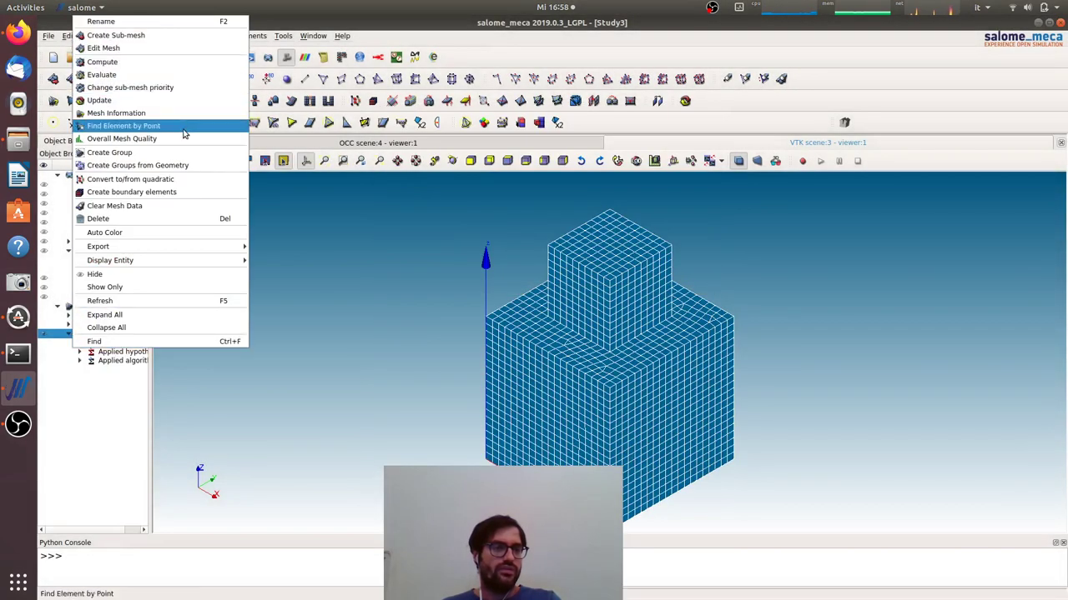
pyautogui.click(166, 165)
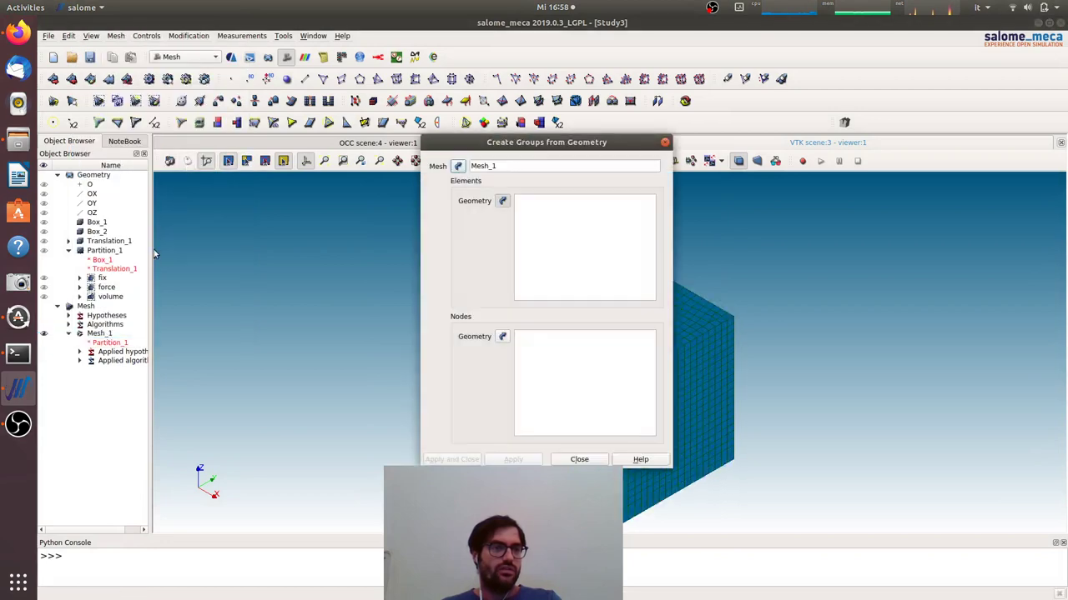
pyautogui.click(103, 280)
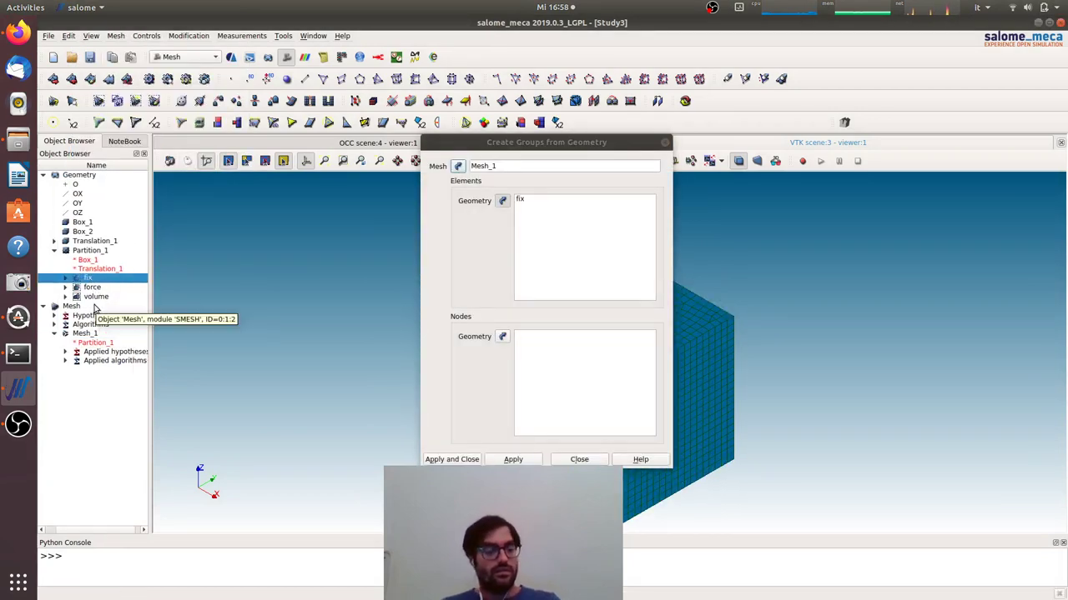
pyautogui.keyDown('shift'); pyautogui.click(95, 297); pyautogui.keyUp('shift')
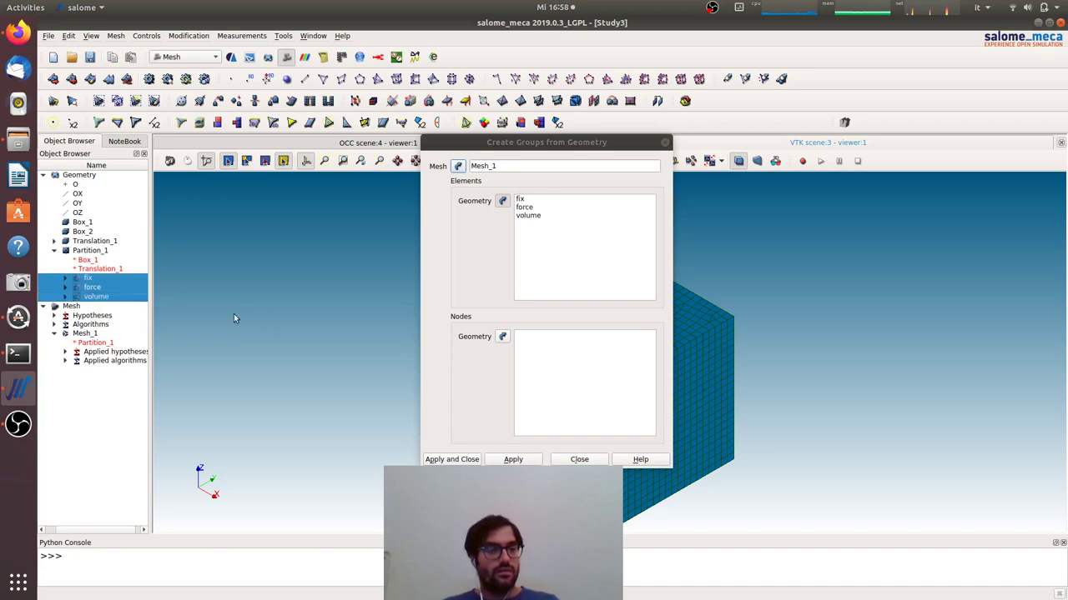
pyautogui.click(501, 337)
pyautogui.click(467, 459)
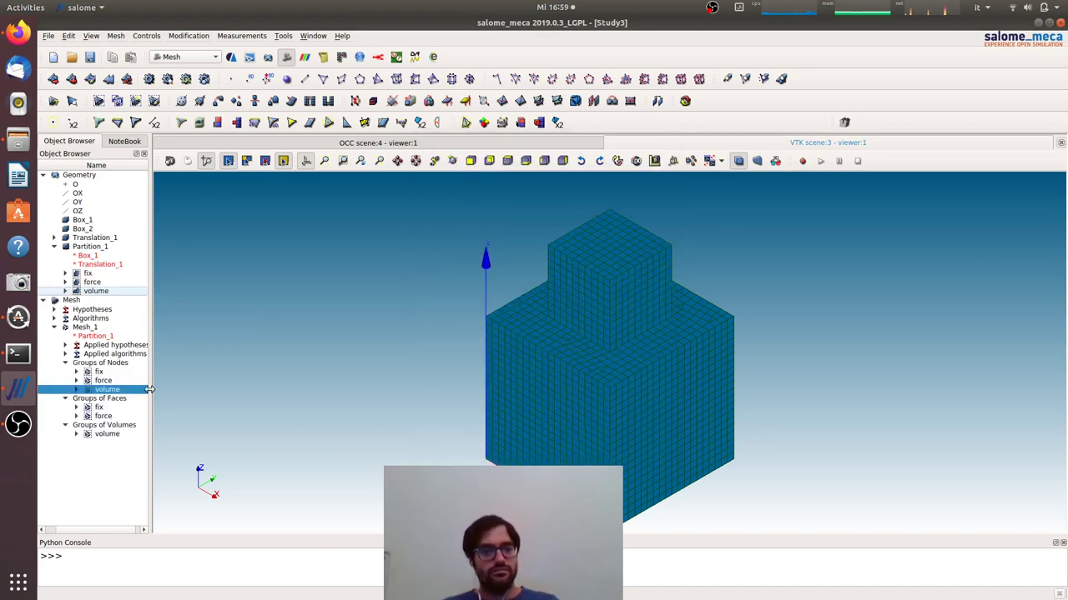
# - Switch to the AsterStudy module and add an empty stage to the current case
pyautogui.click(87, 327)
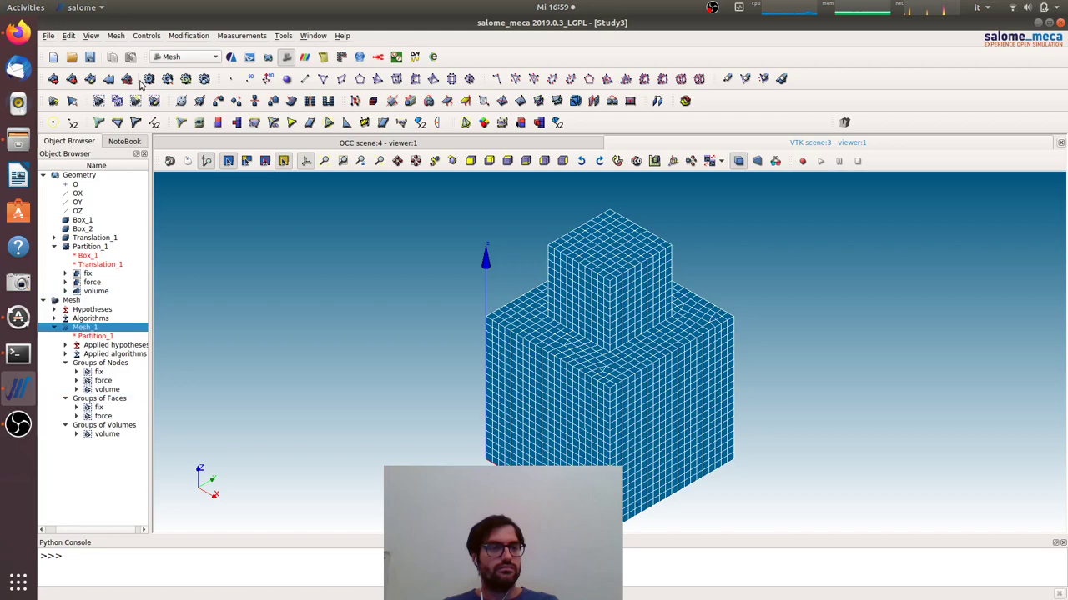
pyautogui.click(230, 58)
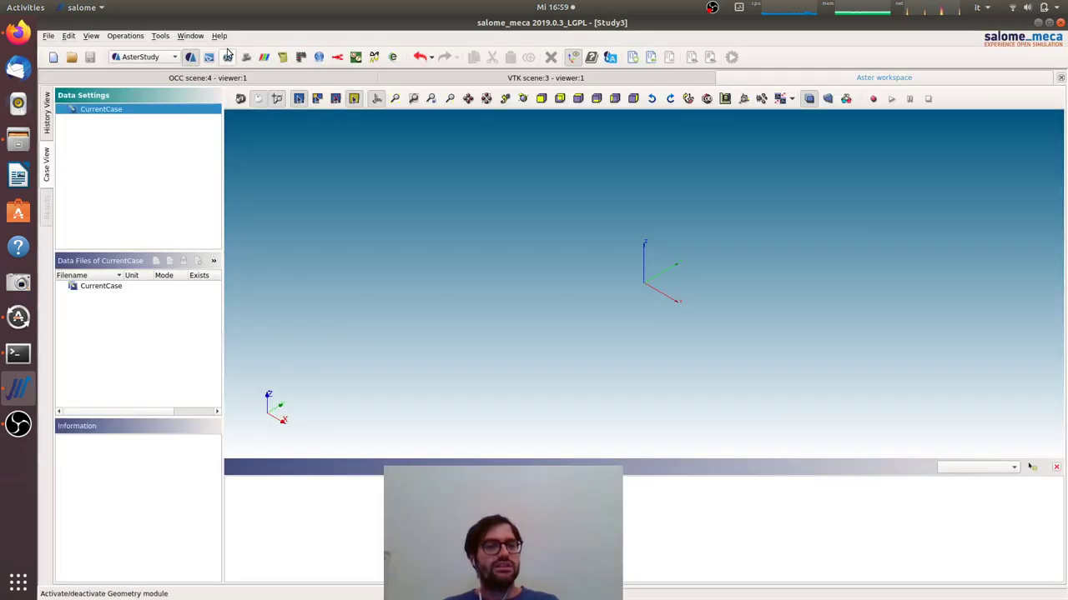
pyautogui.click(633, 57)
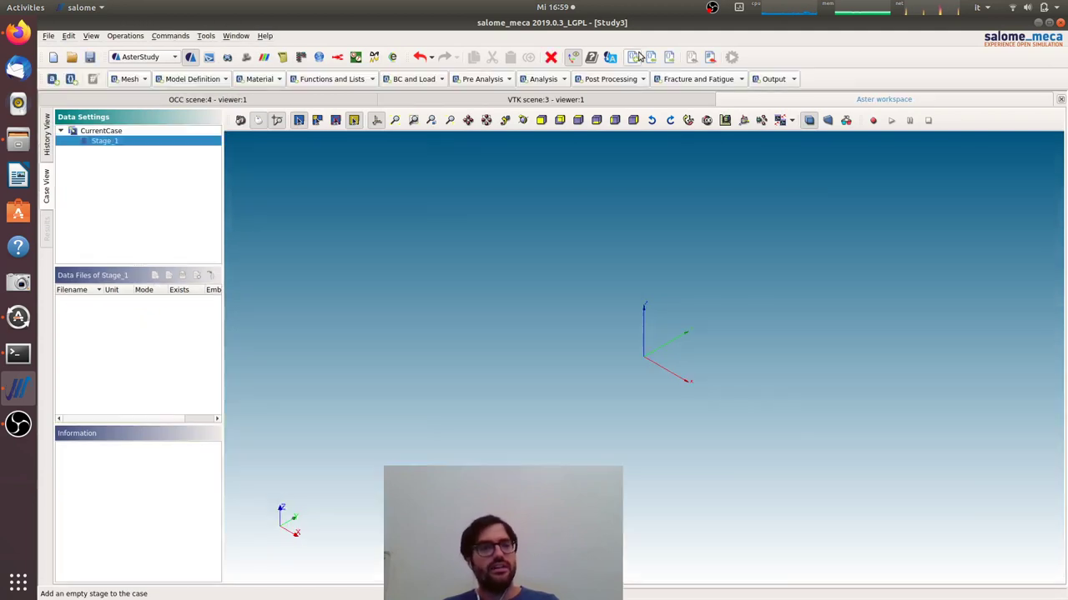
# - Add a Read a mesh command to the stage with Mesh_1 as the mesh file location
pyautogui.click(129, 79)
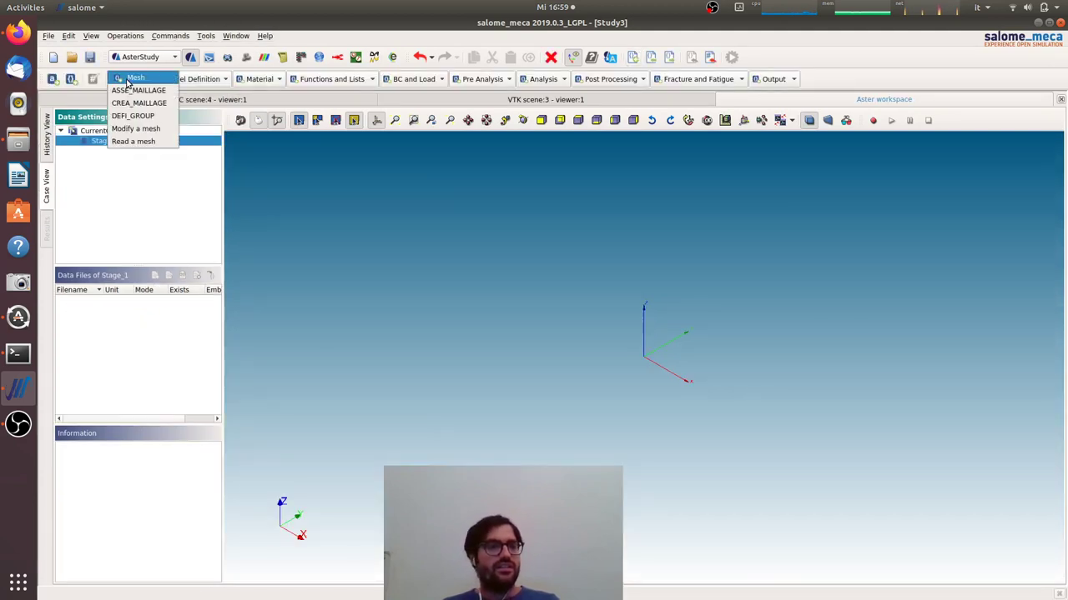
pyautogui.click(134, 141)
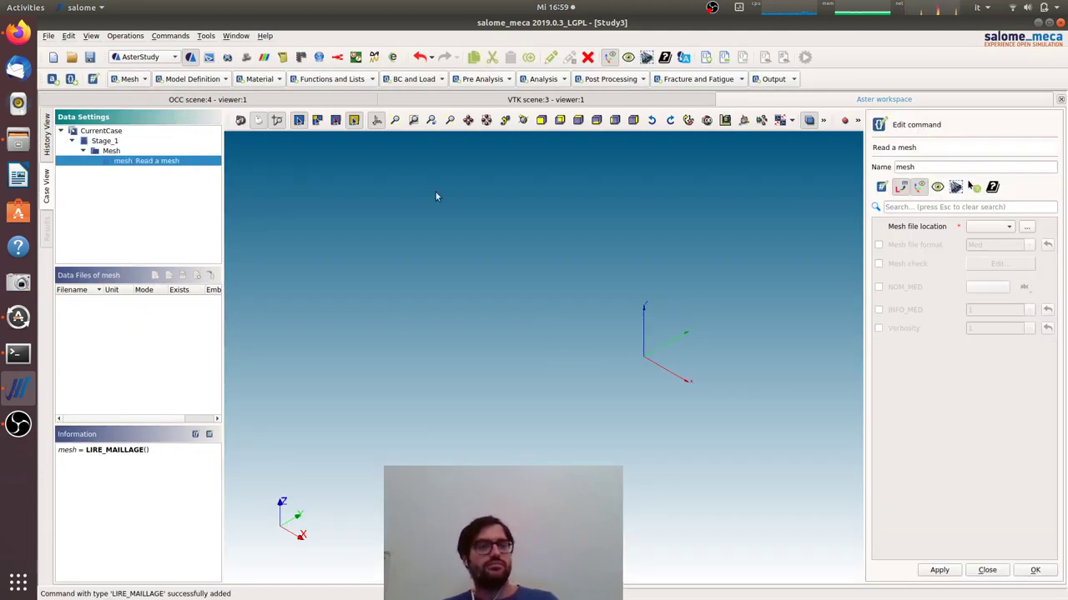
pyautogui.click(1027, 227)
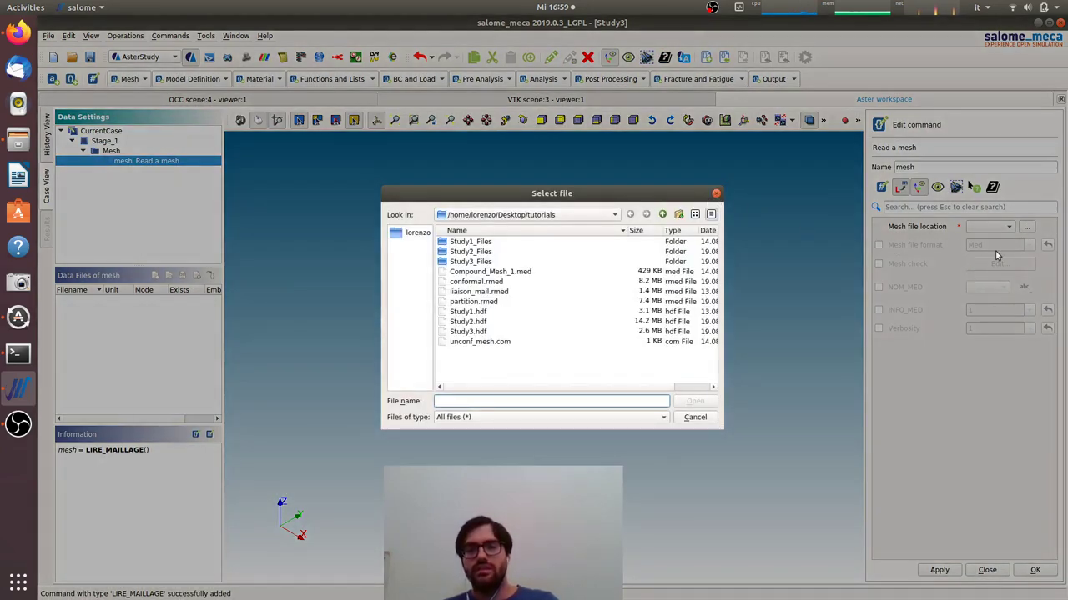
pyautogui.click(715, 195)
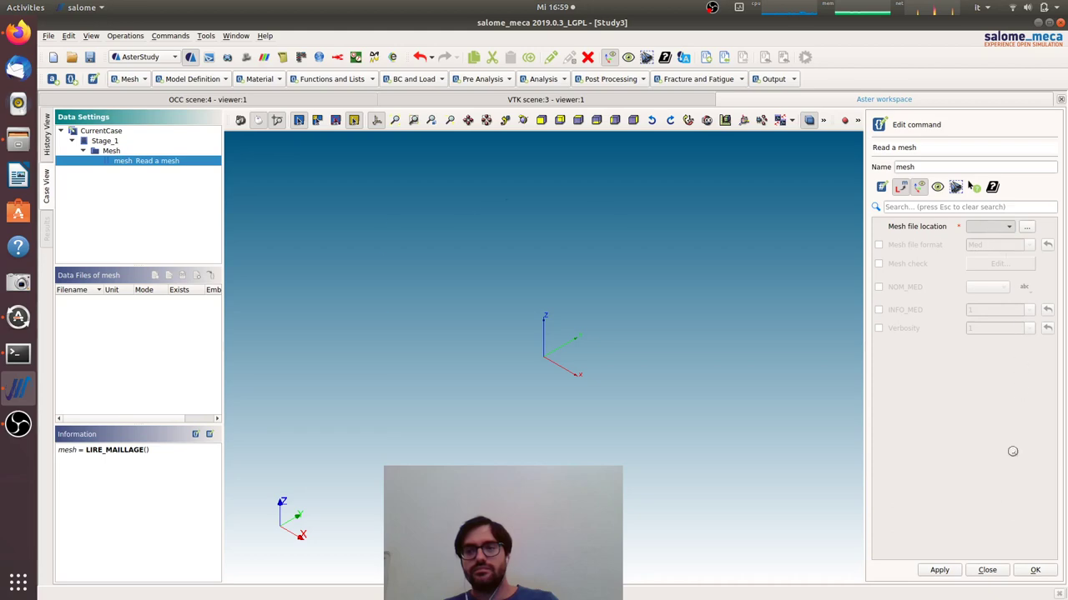
pyautogui.click(1035, 571)
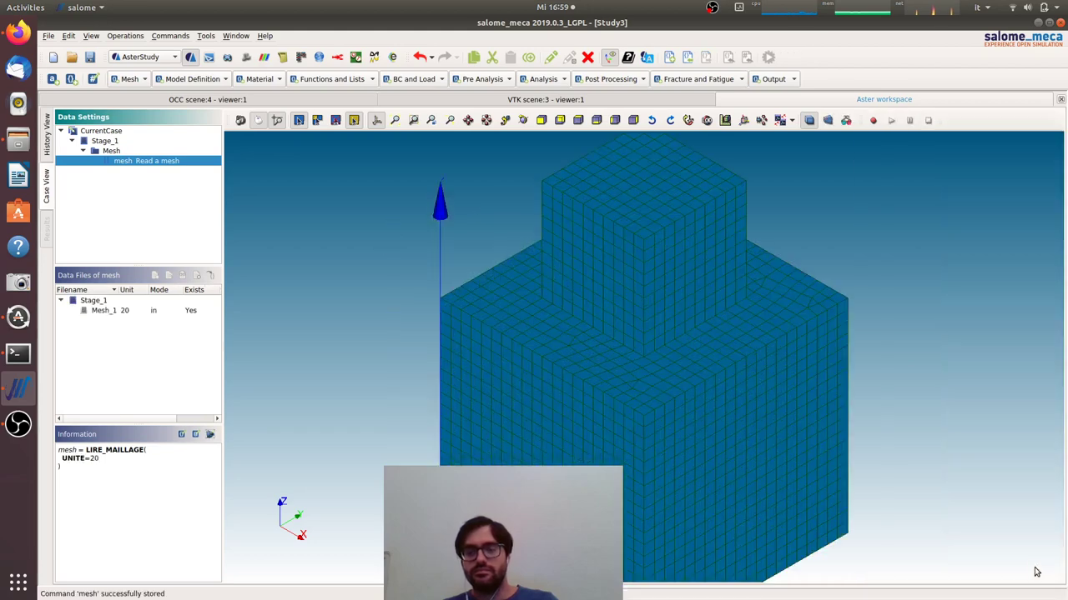
# - Add an Assign finite element command to the stage with one finite element assignment applied everywhere
pyautogui.click(193, 78)
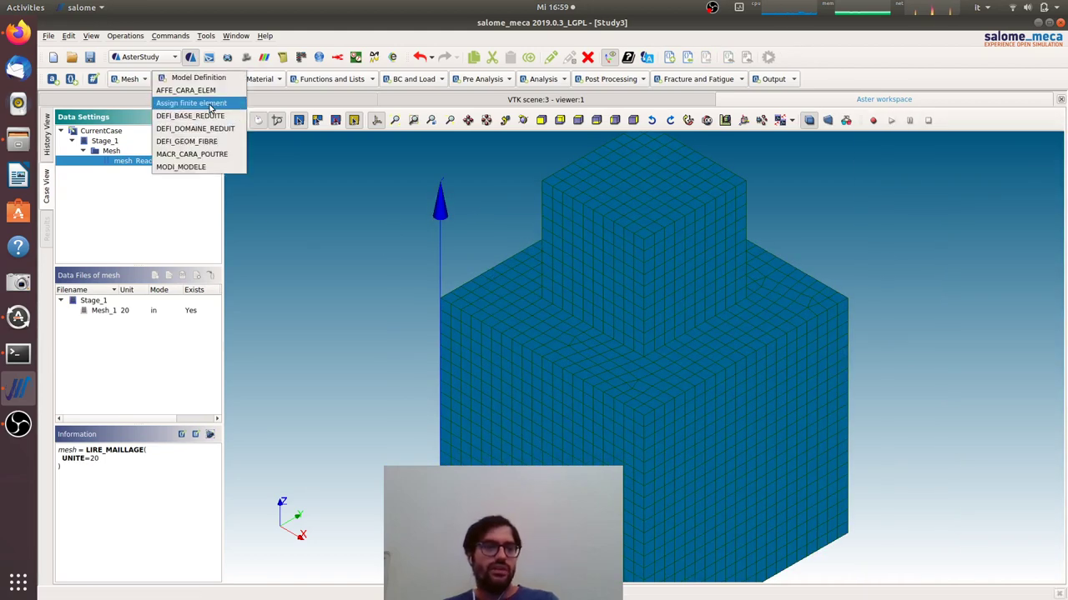
pyautogui.click(192, 100)
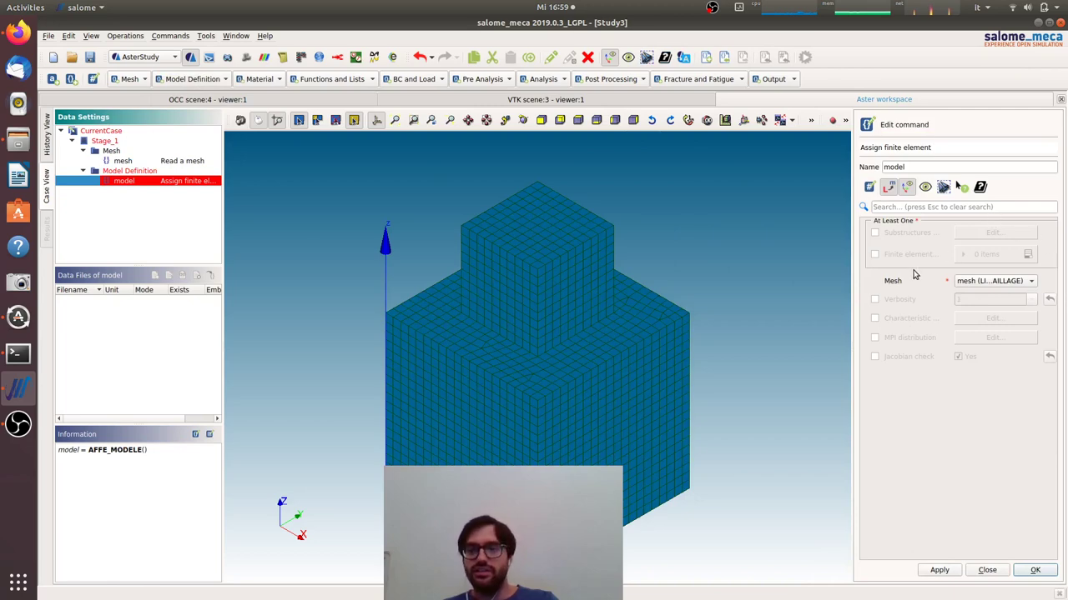
pyautogui.click(874, 254)
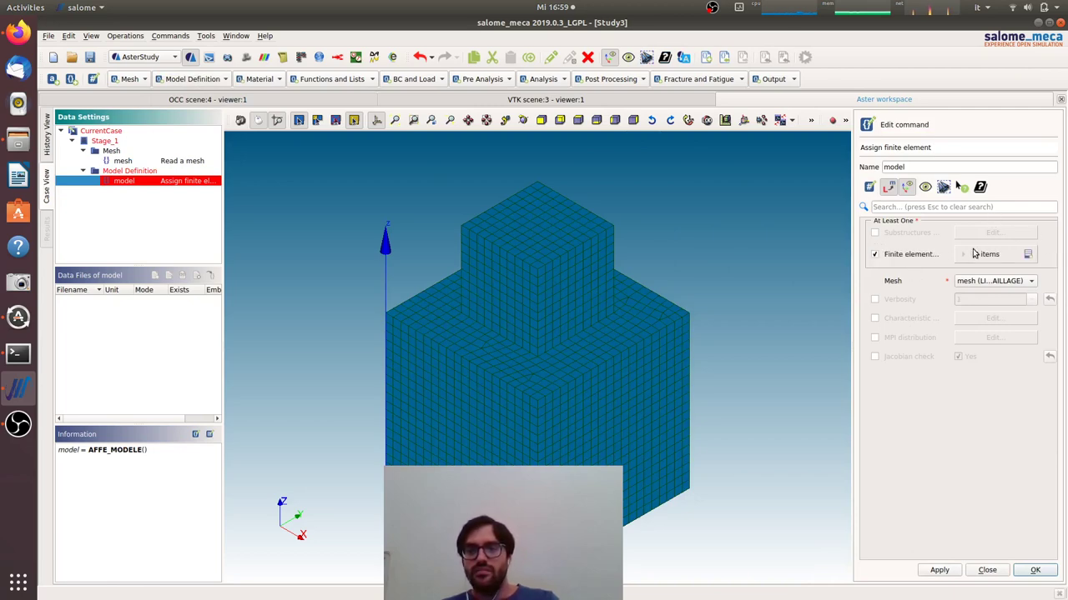
pyautogui.click(1027, 253)
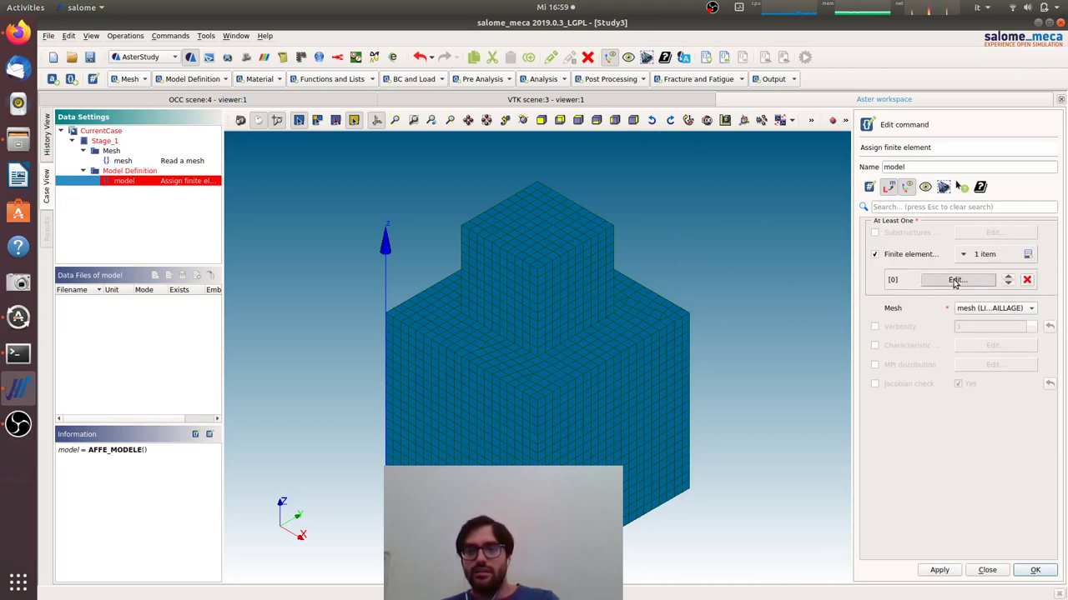
pyautogui.click(955, 279)
pyautogui.click(875, 233)
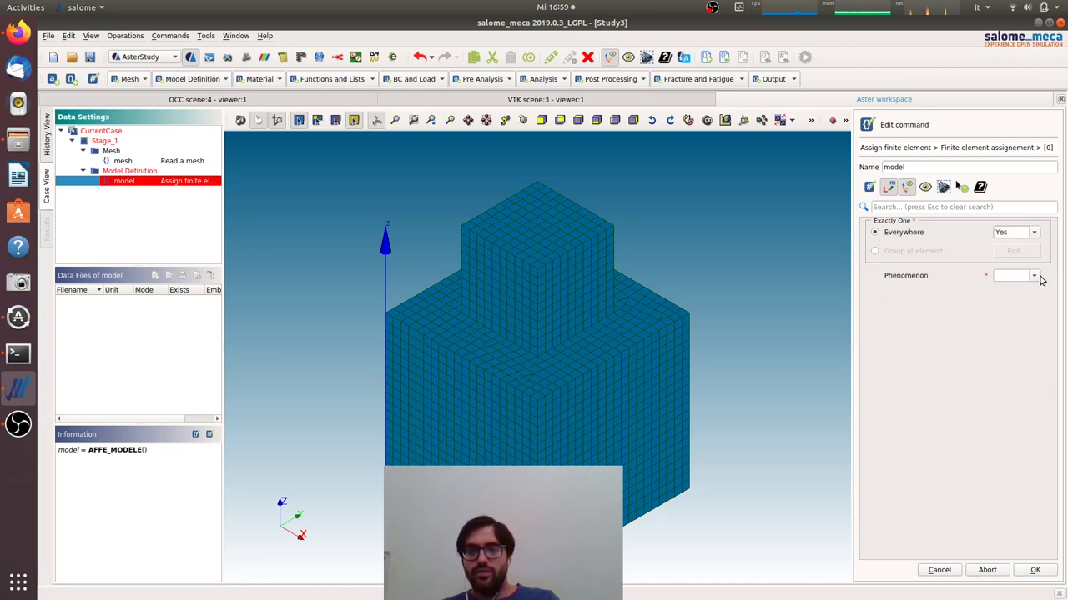
# - Set the finite element assignment to the Mechanic phenomenon with 3D modelisation and save the model command
pyautogui.click(1034, 278)
pyautogui.click(1024, 285)
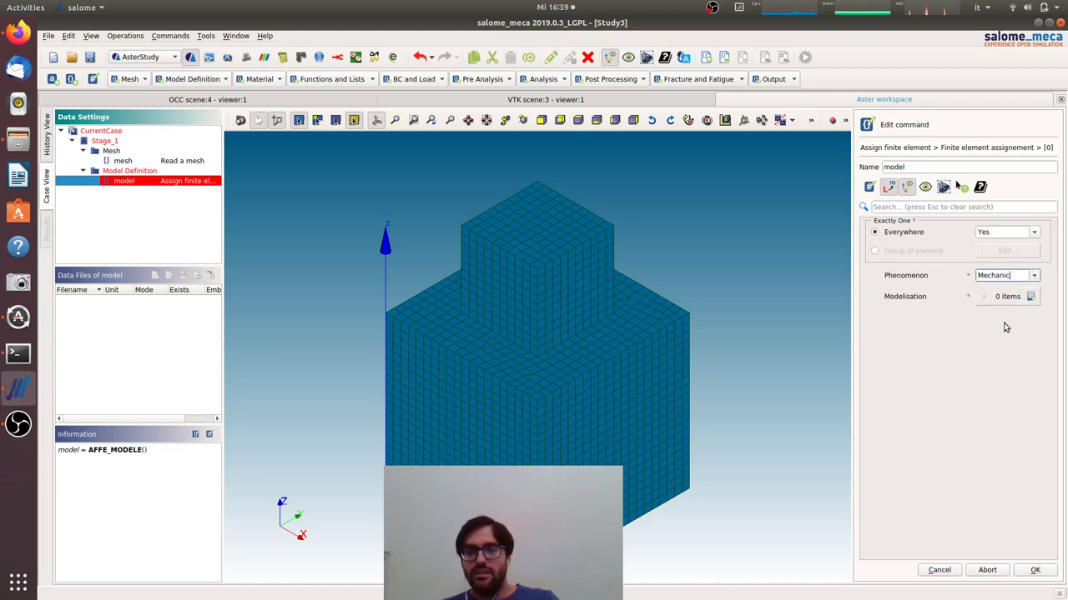
pyautogui.click(1030, 298)
pyautogui.click(998, 321)
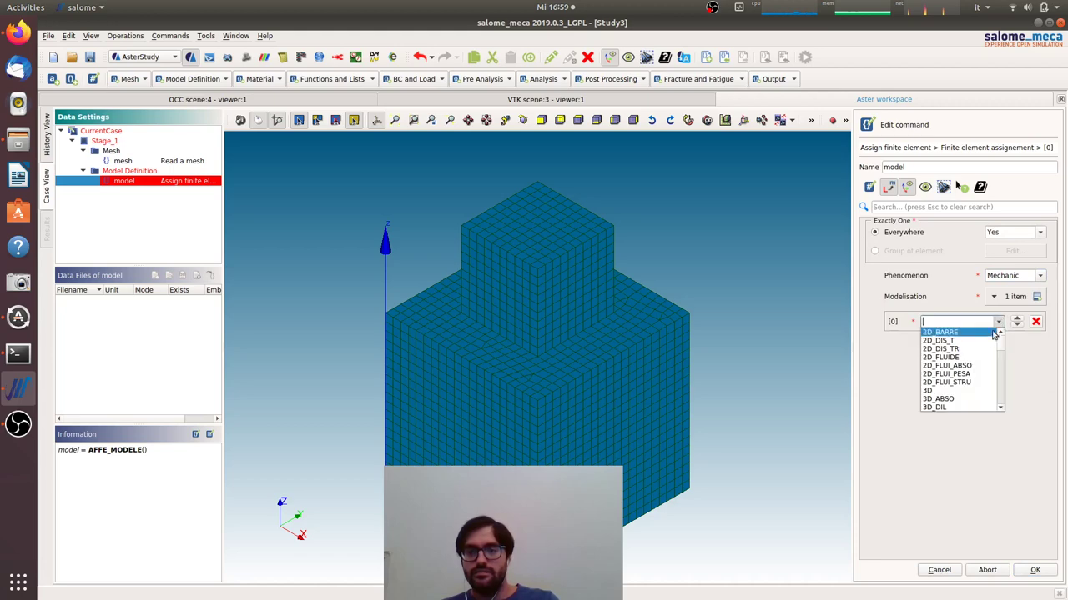
pyautogui.click(967, 391)
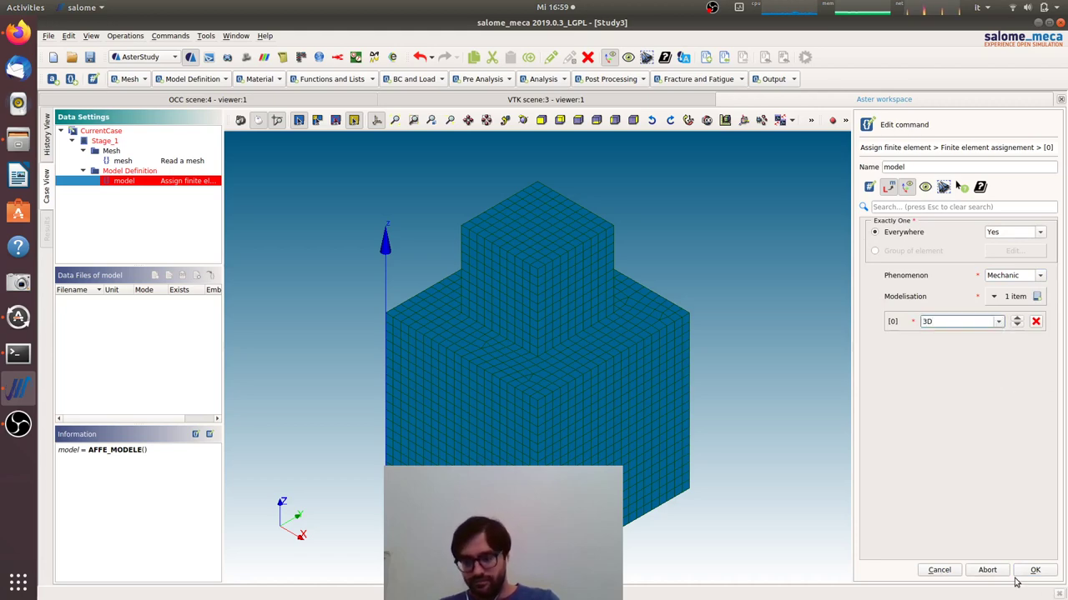
pyautogui.click(1028, 574)
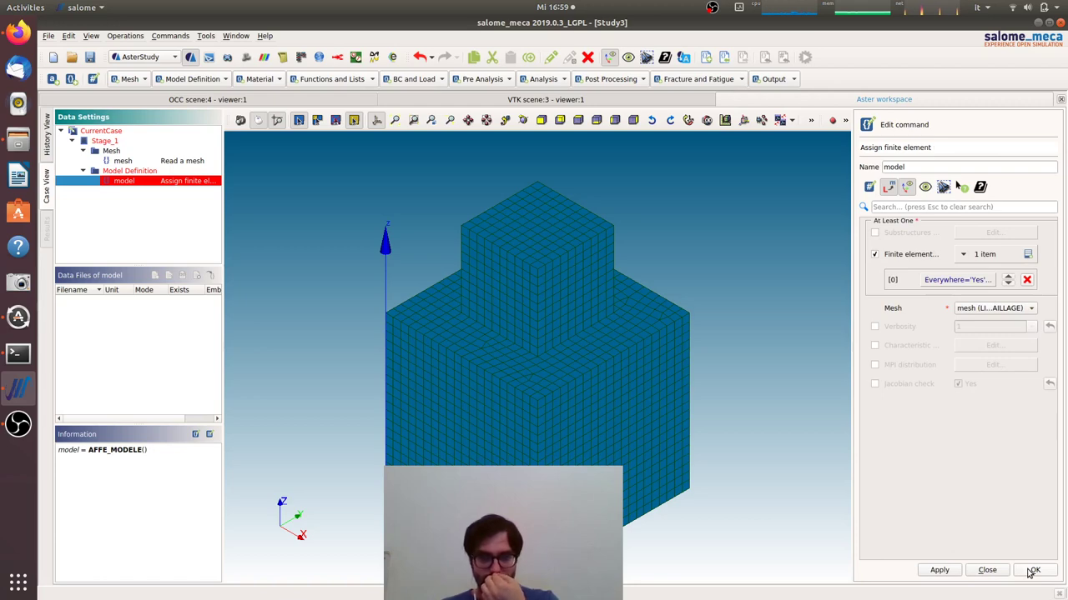
pyautogui.click(1033, 570)
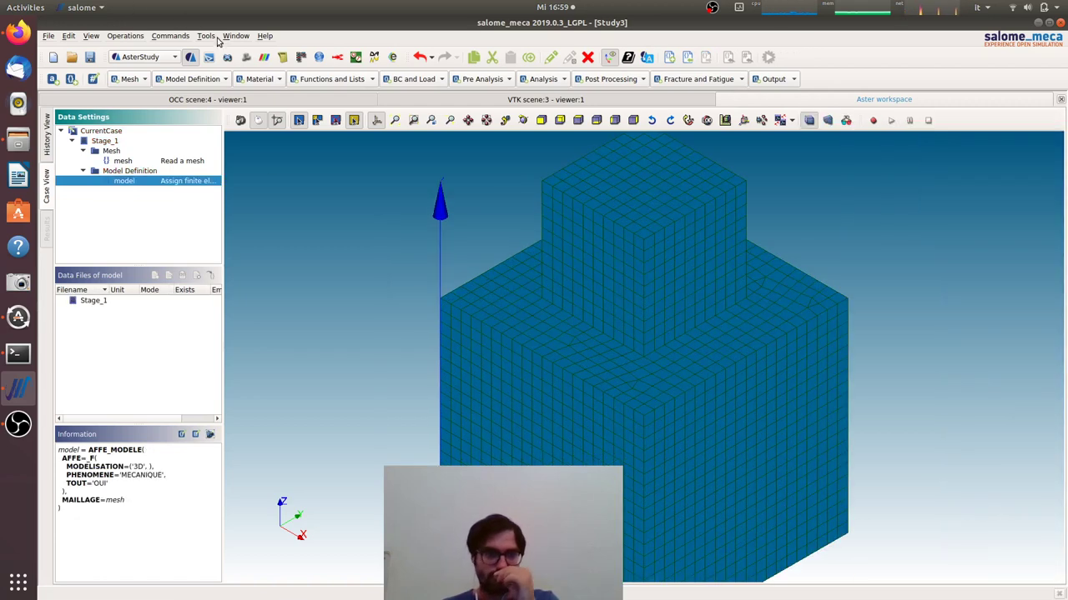
# - Define a linear isotropic elastic material with Young's modulus 210000 and Poisson's ratio 0.1
pyautogui.click(250, 78)
pyautogui.click(266, 154)
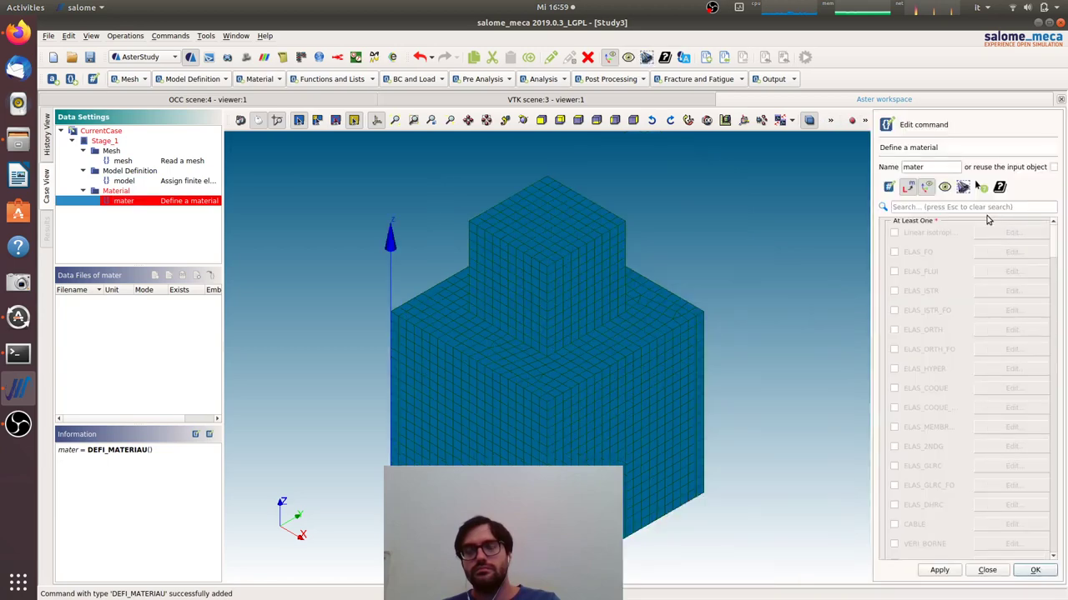
pyautogui.click(921, 233)
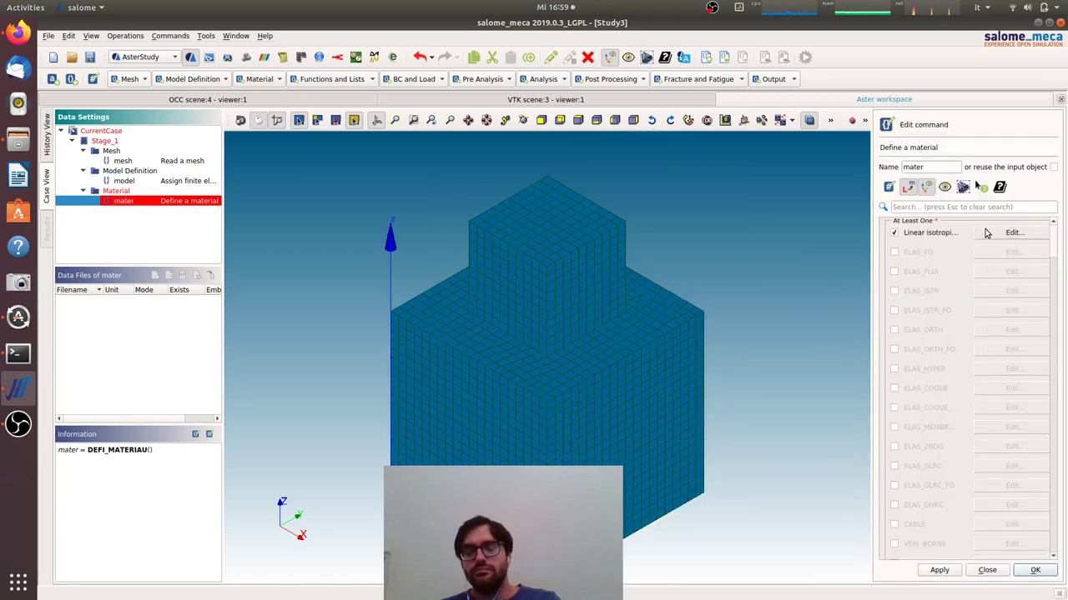
pyautogui.click(1012, 233)
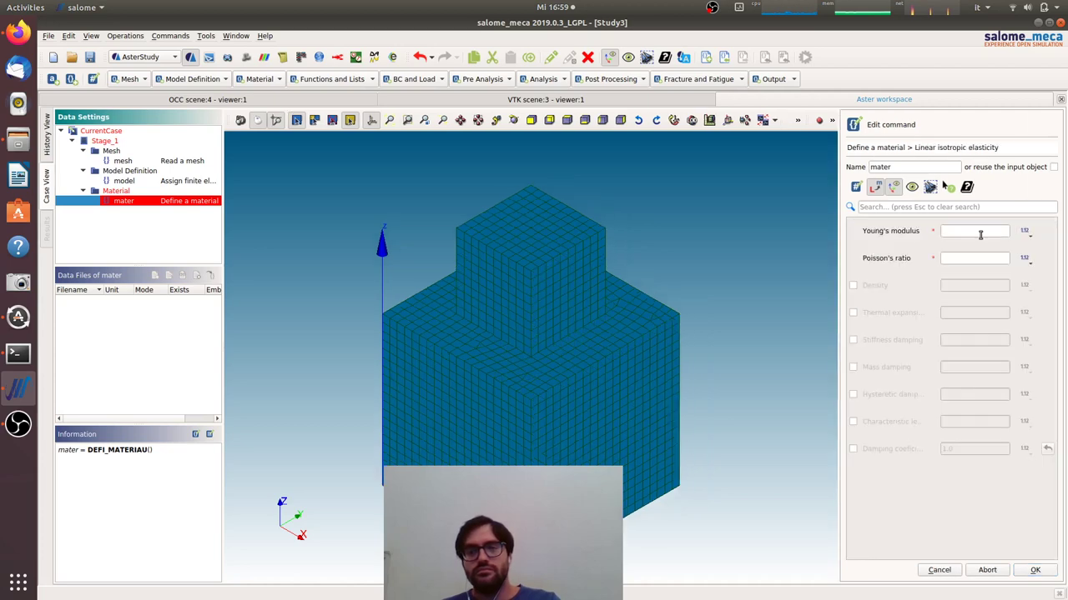
pyautogui.click(980, 234)
pyautogui.write('210000')
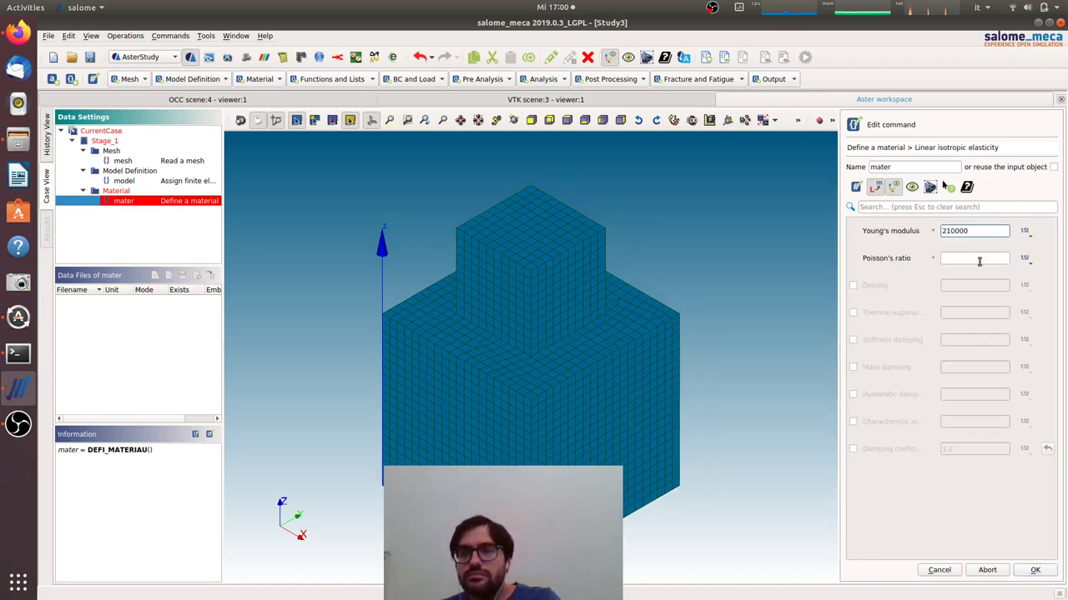
pyautogui.click(979, 261)
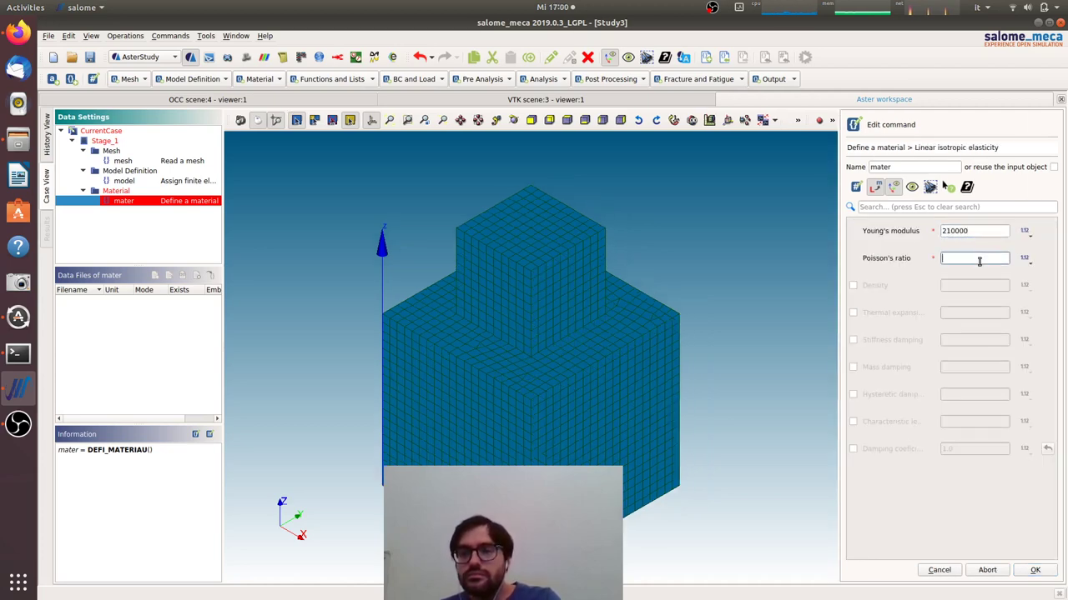
pyautogui.write('0.1')
pyautogui.click(1035, 571)
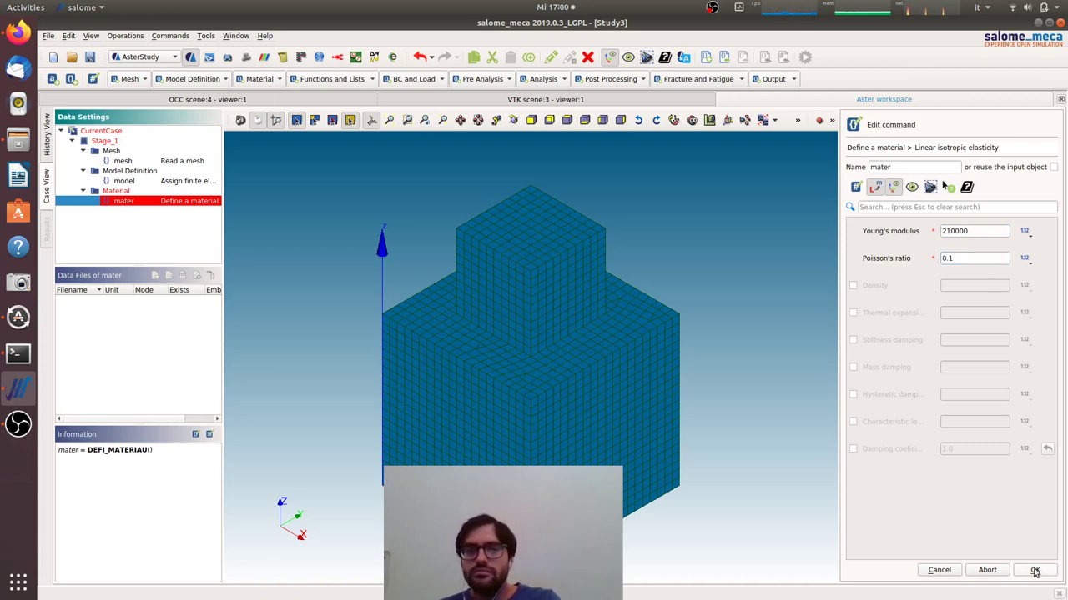
pyautogui.click(1035, 571)
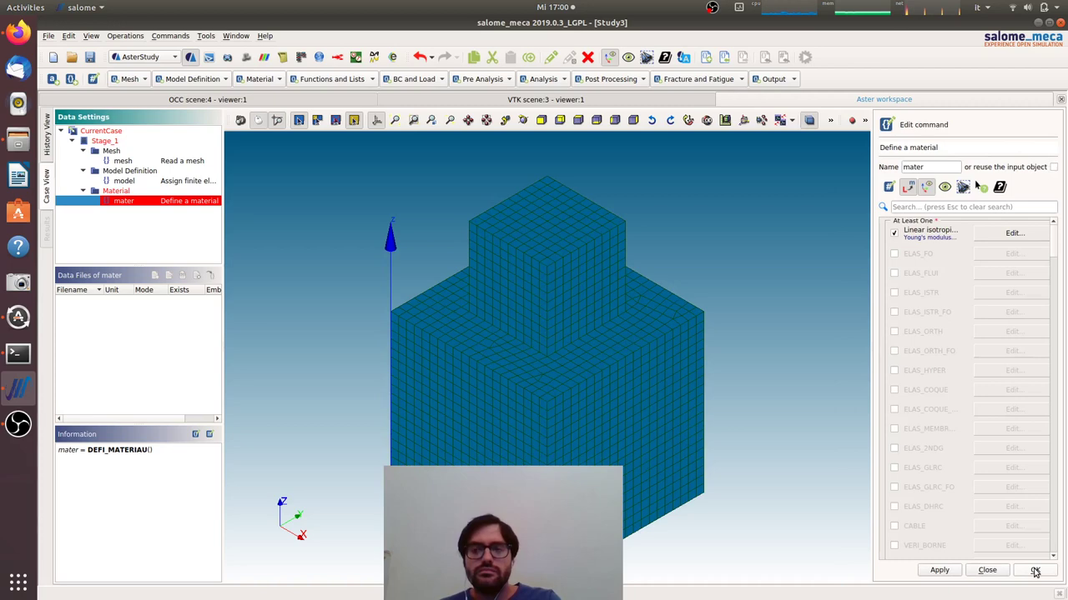
# - Add an Assign a material command on the model that assigns the material mater everywhere
pyautogui.click(261, 79)
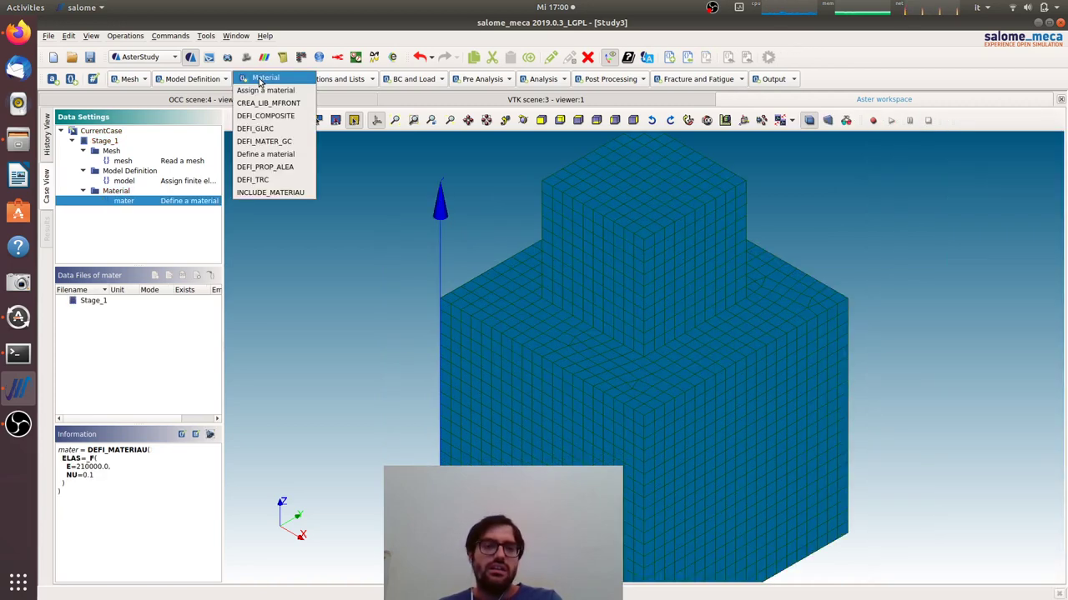
pyautogui.click(266, 89)
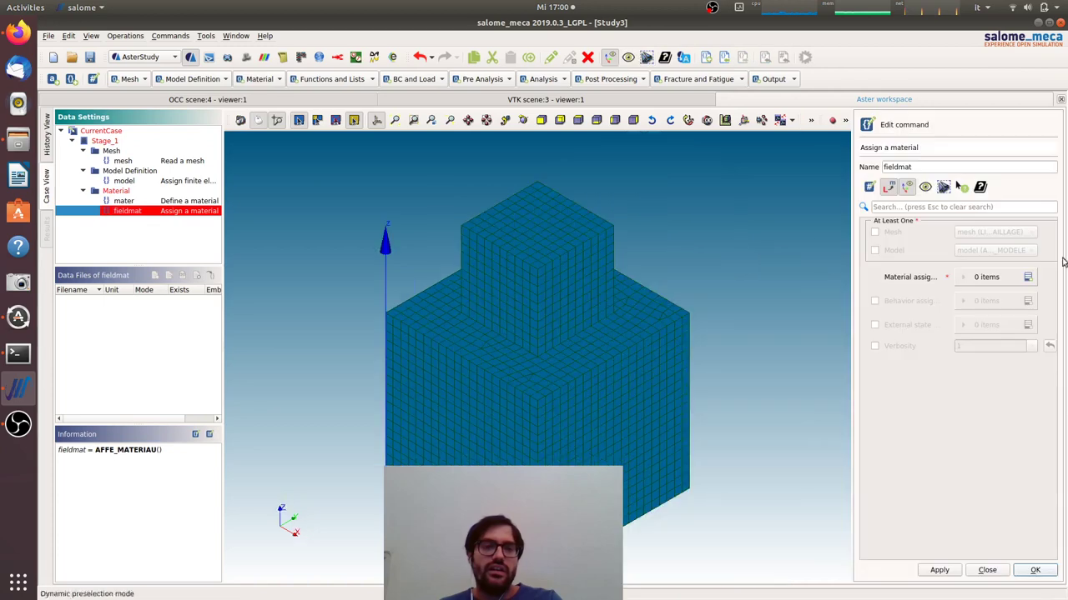
pyautogui.click(876, 250)
pyautogui.click(1028, 277)
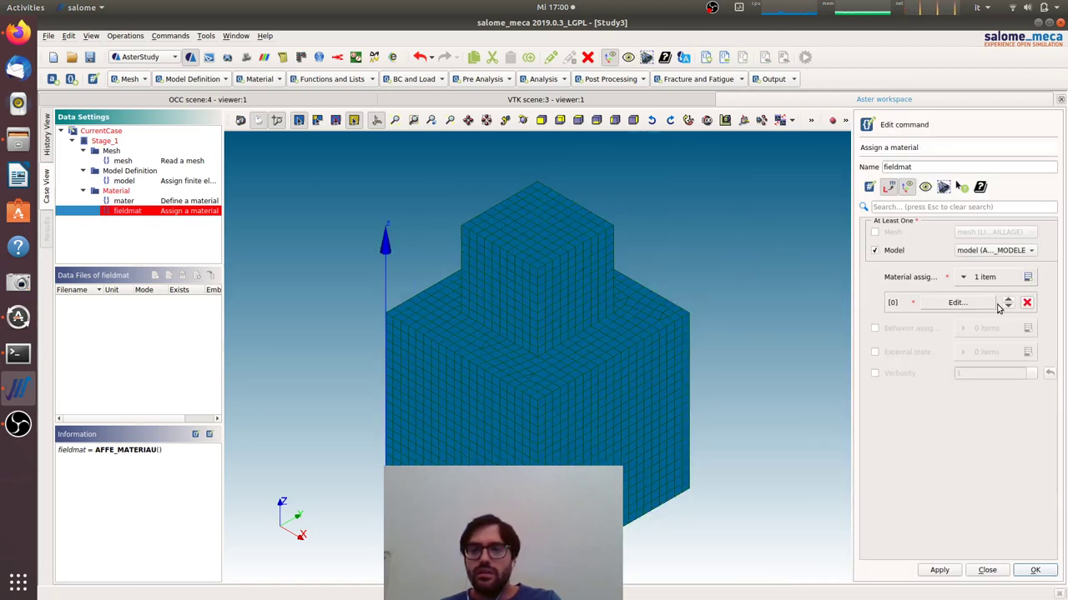
pyautogui.click(989, 303)
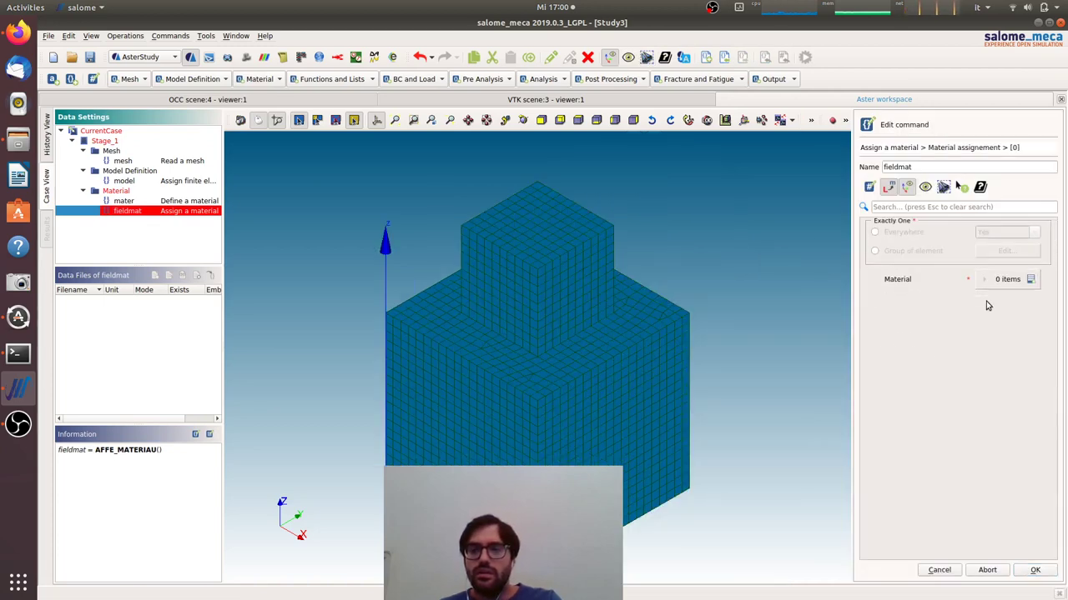
pyautogui.click(875, 234)
pyautogui.click(1030, 278)
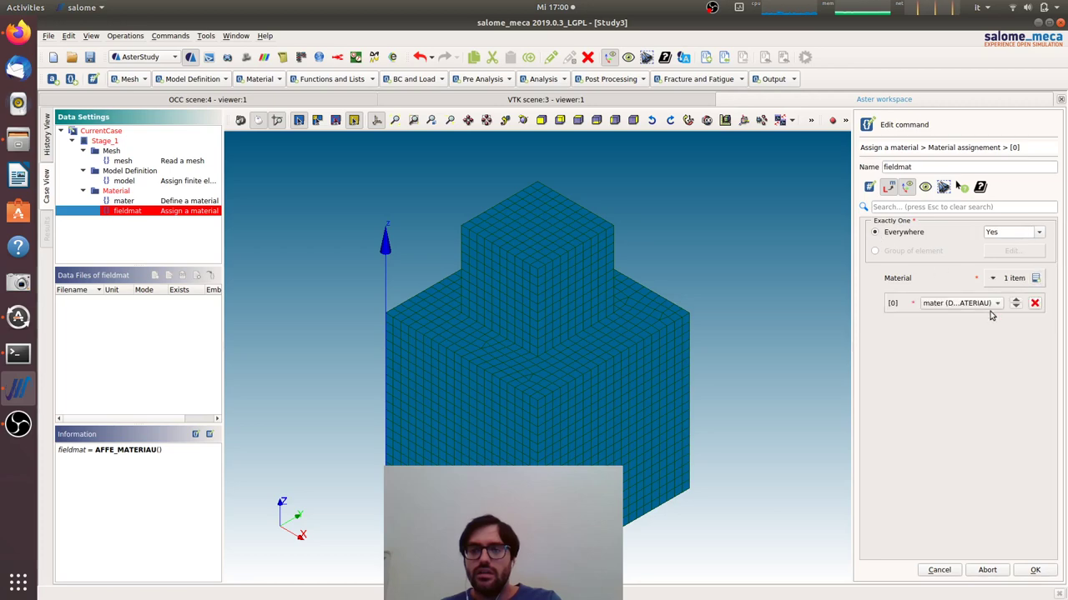
pyautogui.click(1034, 570)
pyautogui.click(1026, 570)
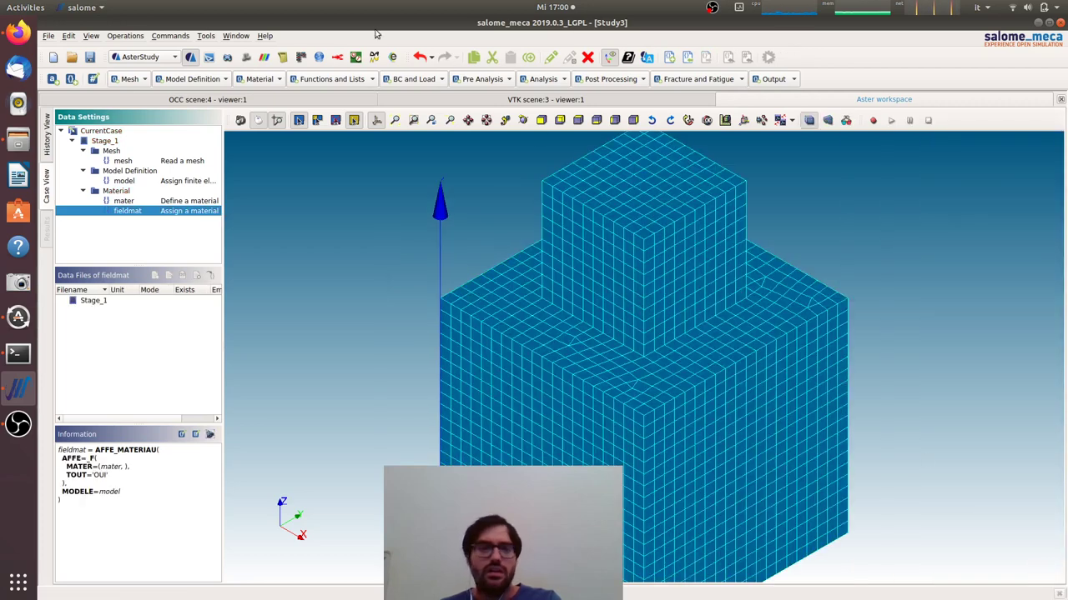
# - Add an Assign mechanical load command with one Enforce DOF item and open that item for editing
pyautogui.click(415, 78)
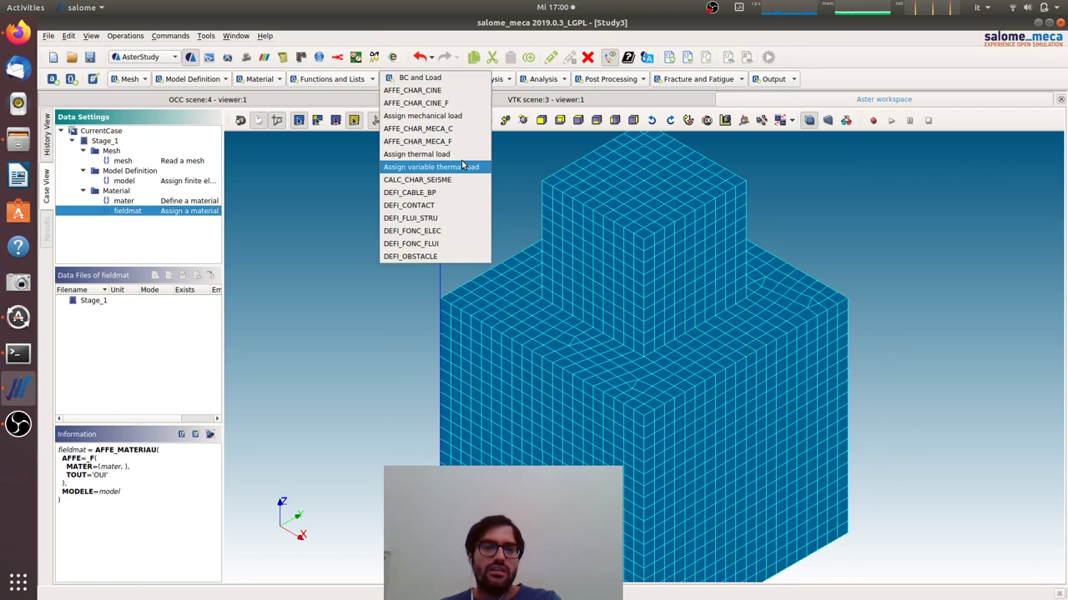
pyautogui.click(424, 116)
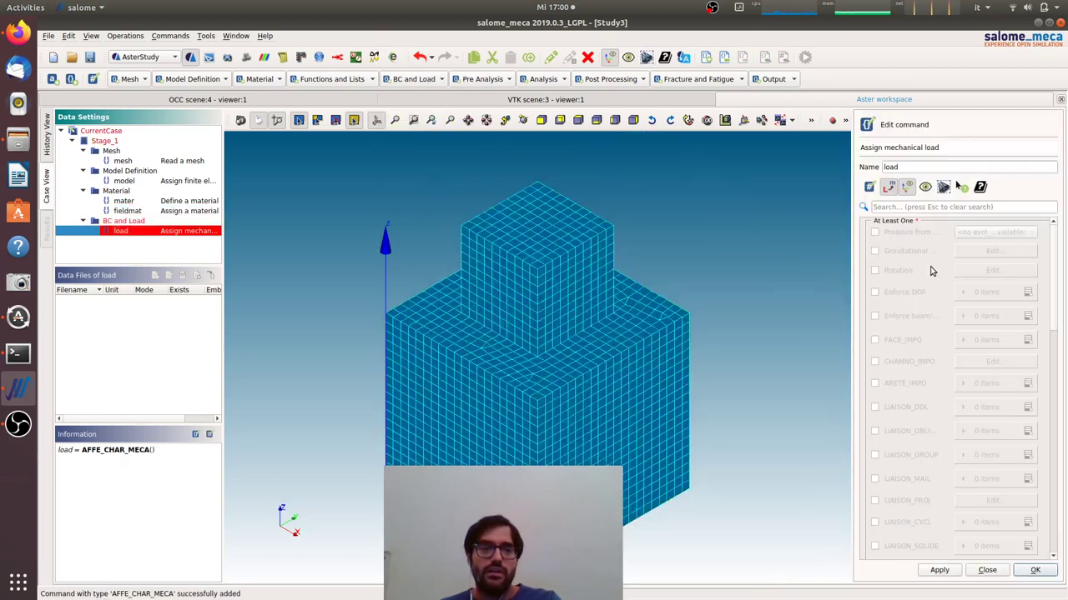
pyautogui.click(874, 292)
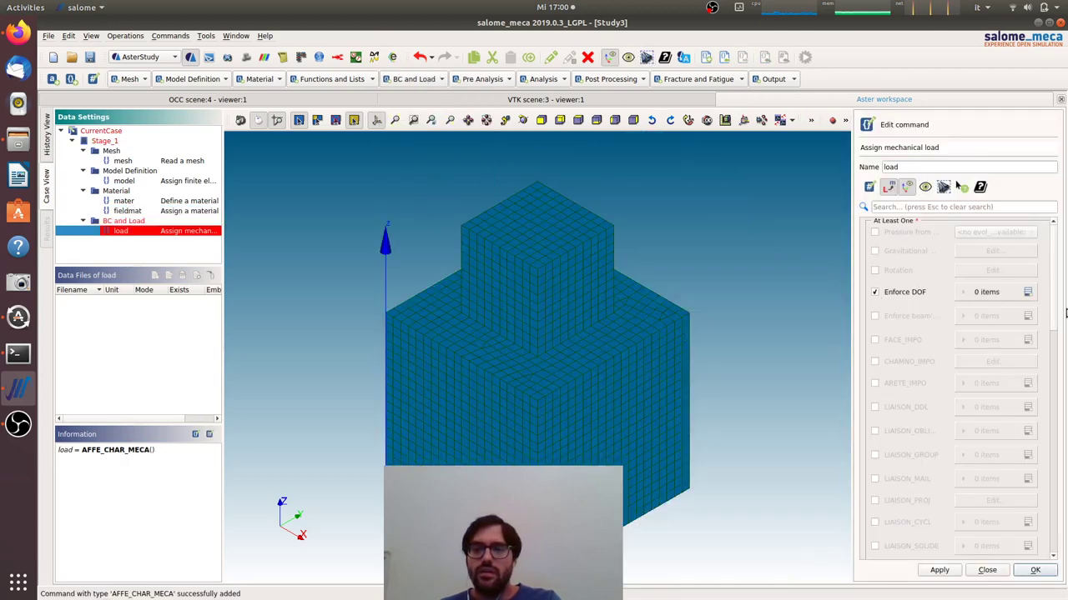
pyautogui.click(1027, 293)
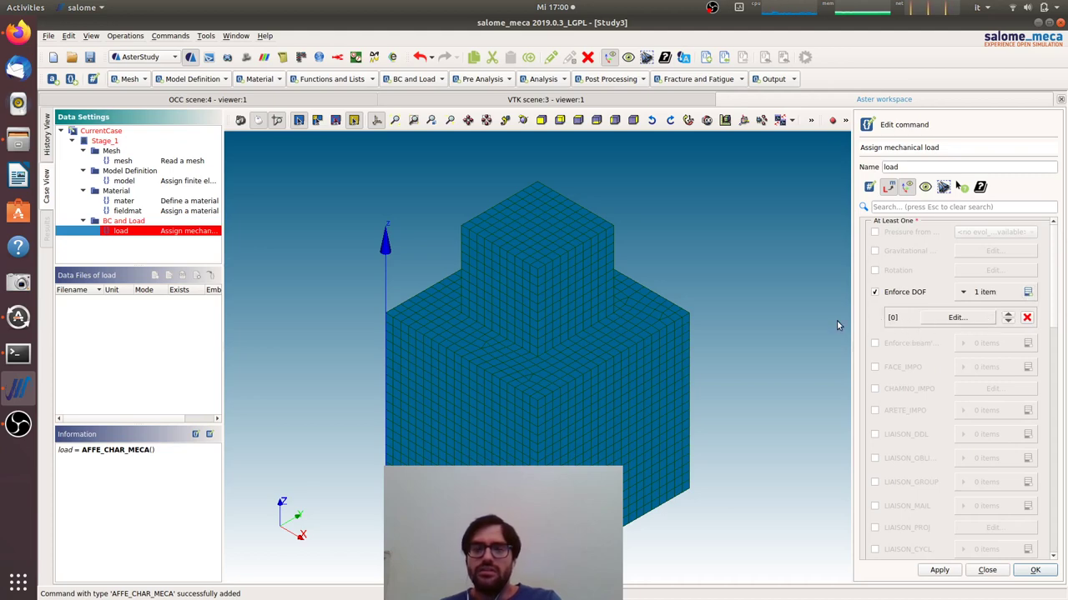
pyautogui.click(959, 317)
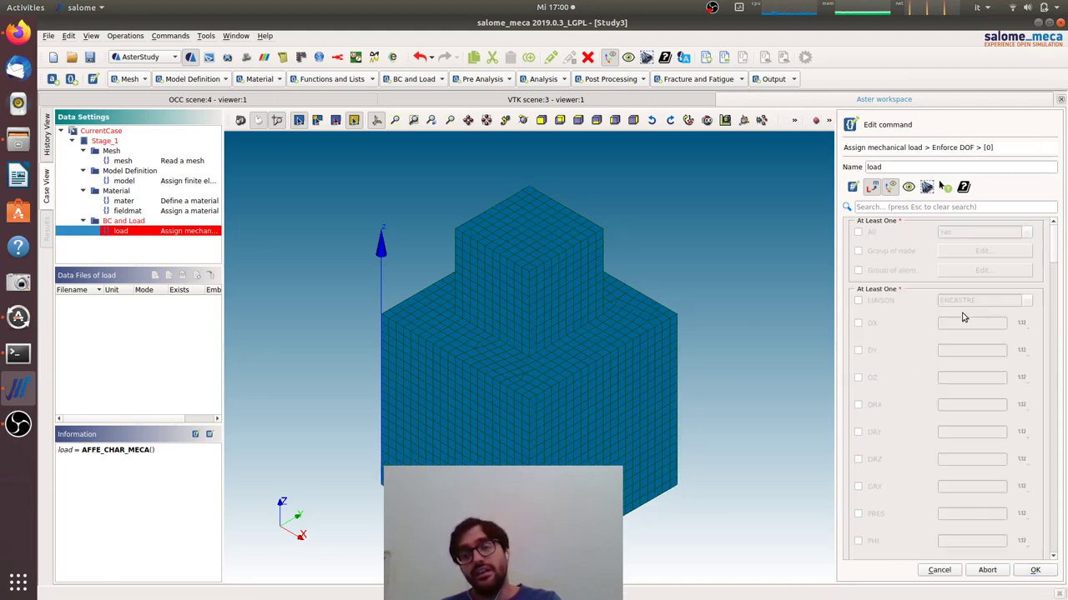
# - Enable DX, DY and DZ in the enforced DOF item and set each of them to 0
pyautogui.click(860, 323)
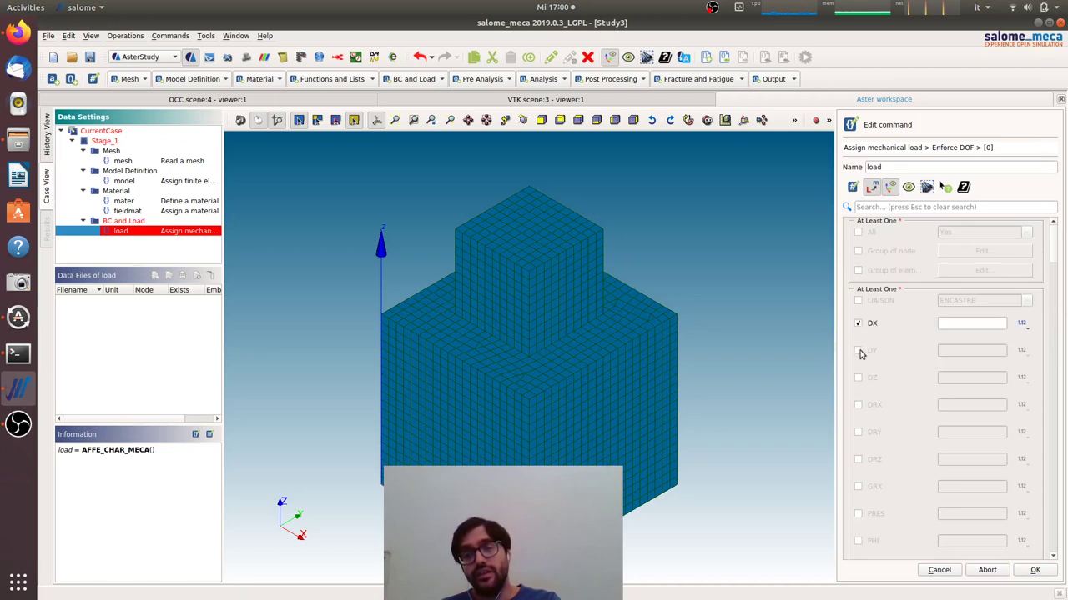
pyautogui.click(858, 350)
pyautogui.click(859, 379)
pyautogui.click(991, 324)
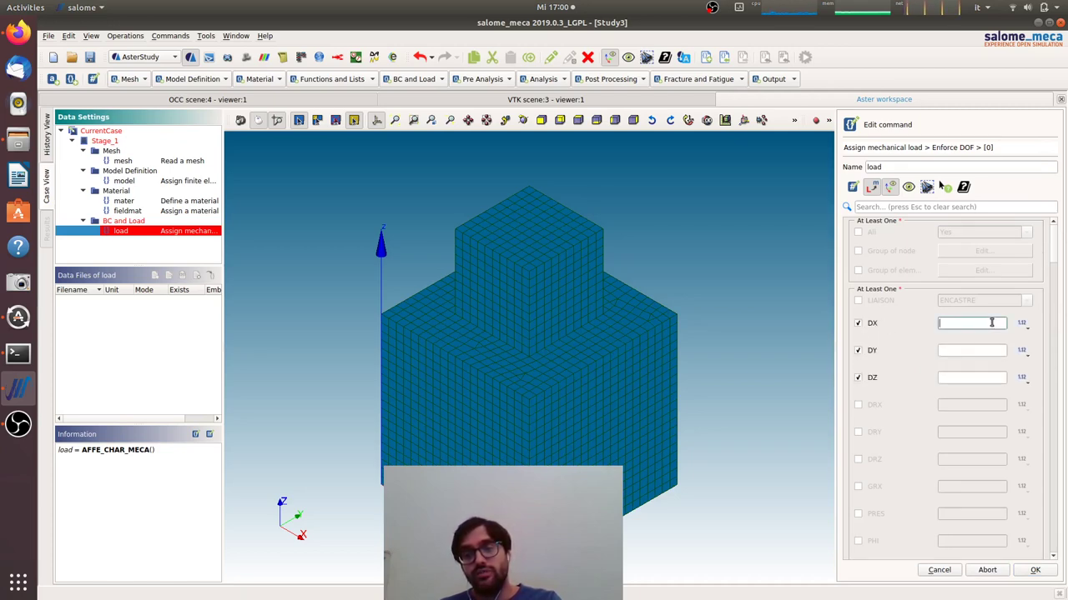
pyautogui.write('0')
pyautogui.click(984, 350)
pyautogui.write('0')
pyautogui.click(978, 377)
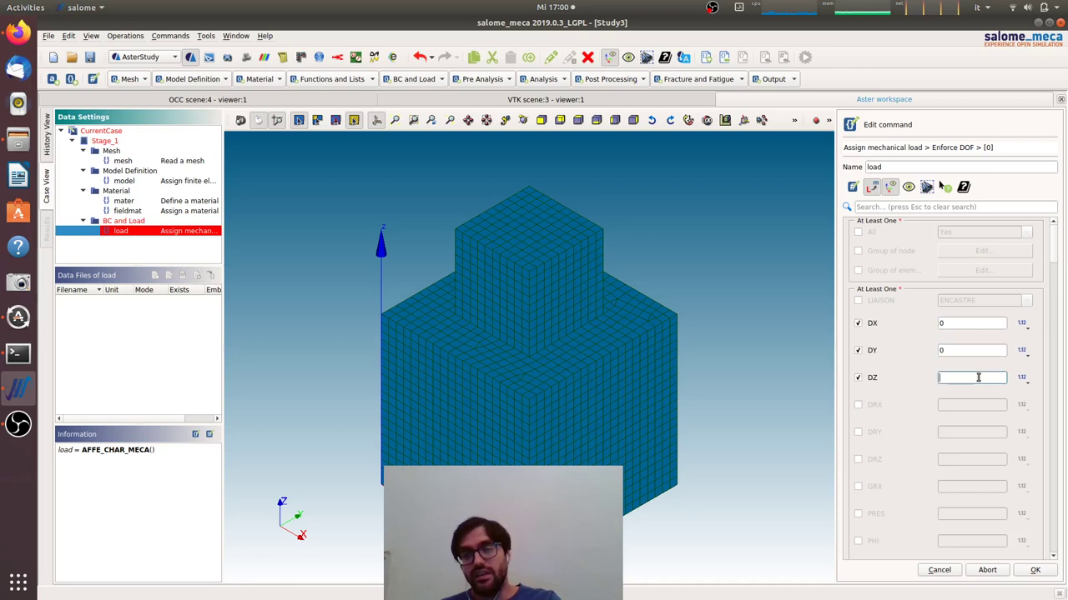
pyautogui.write('0')
# - Apply the enforced DOF to the 2D element group fix and save the load command
pyautogui.click(858, 270)
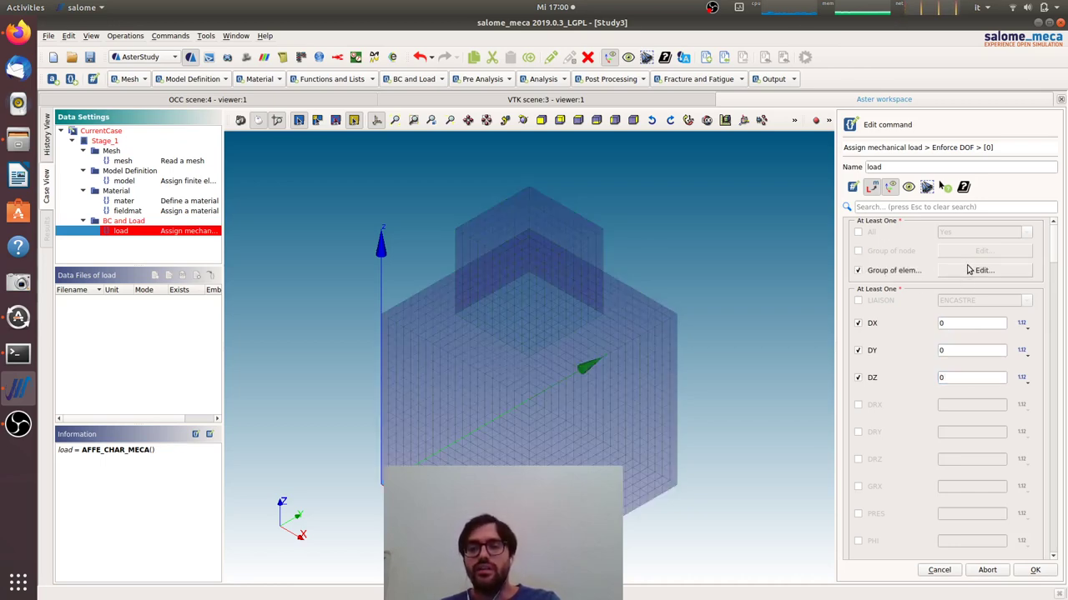
pyautogui.click(970, 270)
pyautogui.click(874, 272)
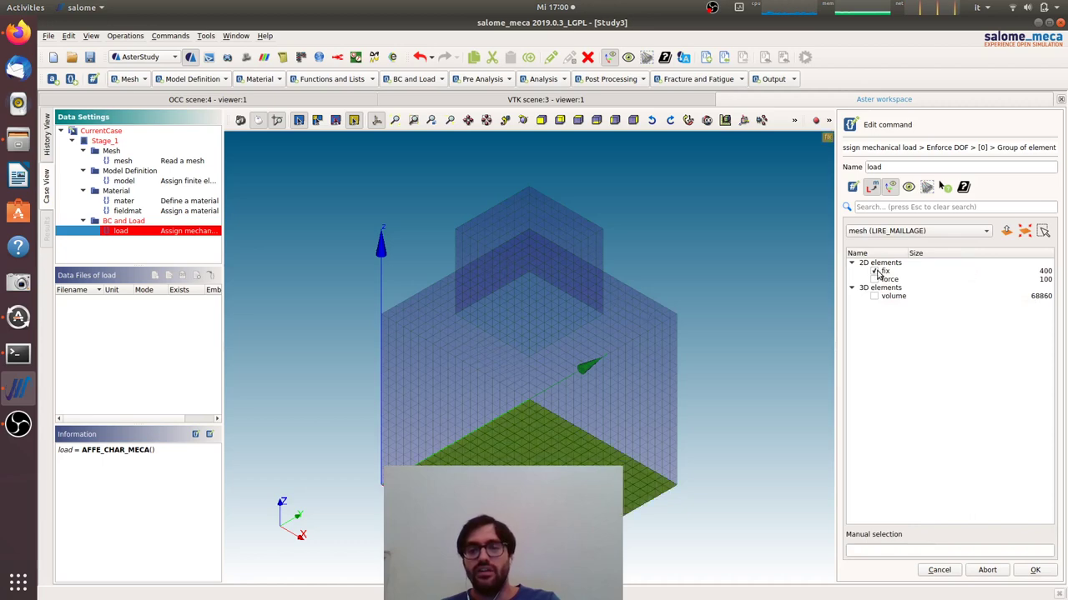
pyautogui.click(1033, 572)
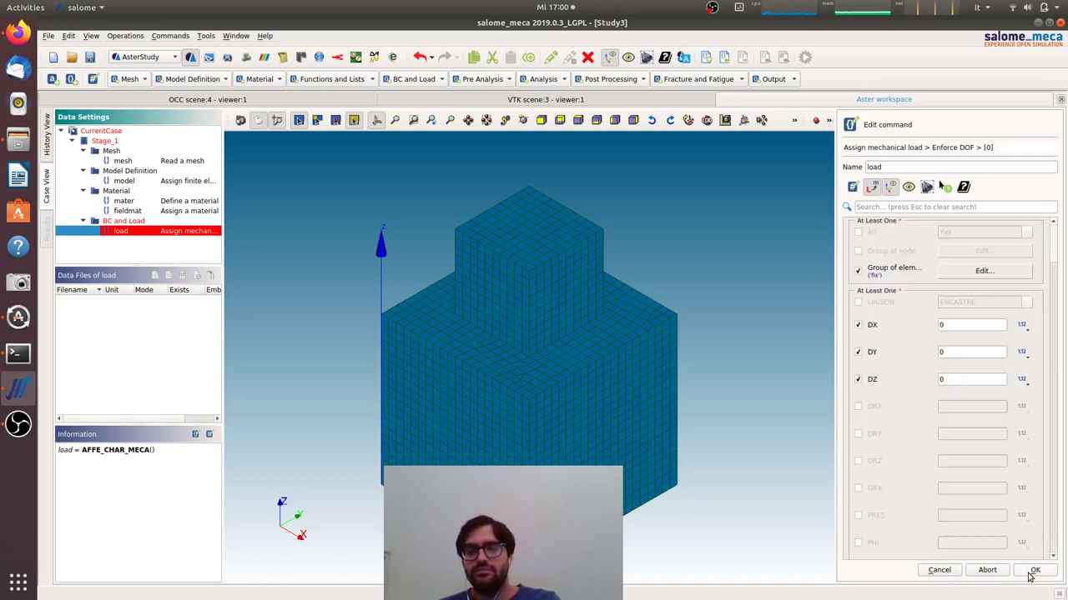
pyautogui.click(1032, 572)
pyautogui.click(983, 567)
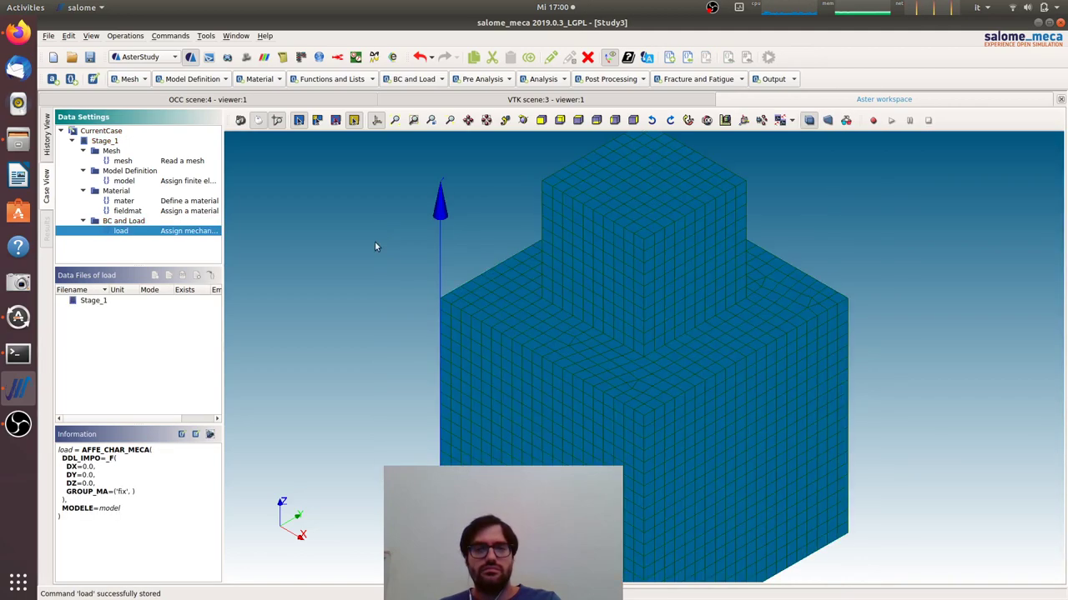
# - Reopen the load command, add one FORCE_FACE item to it and open that item for editing
pyautogui.doubleClick(184, 233)
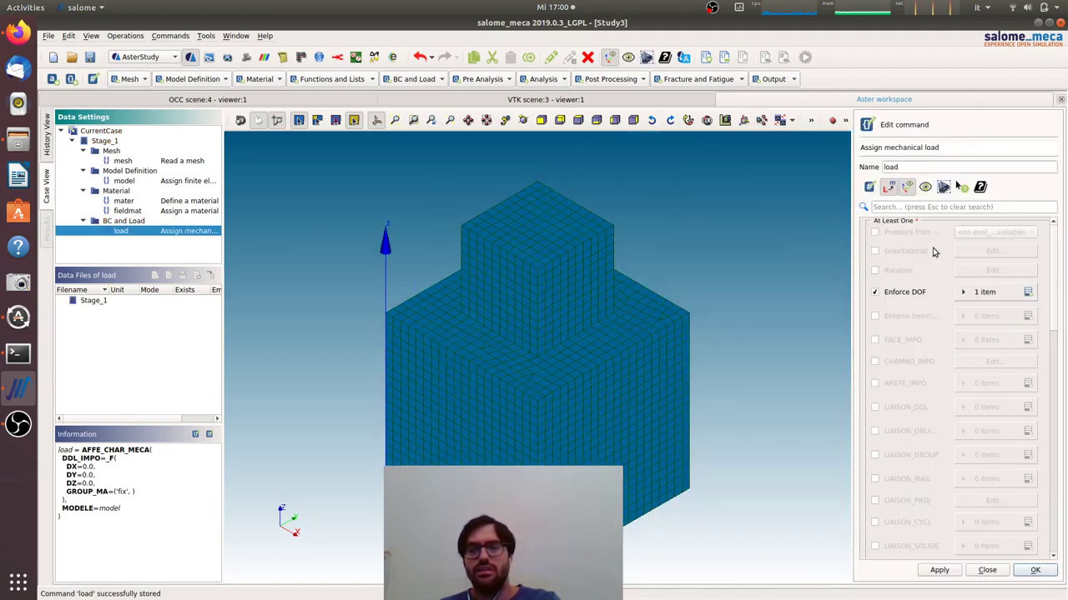
pyautogui.scroll(-2, 913, 394)
pyautogui.scroll(-5, 912, 396)
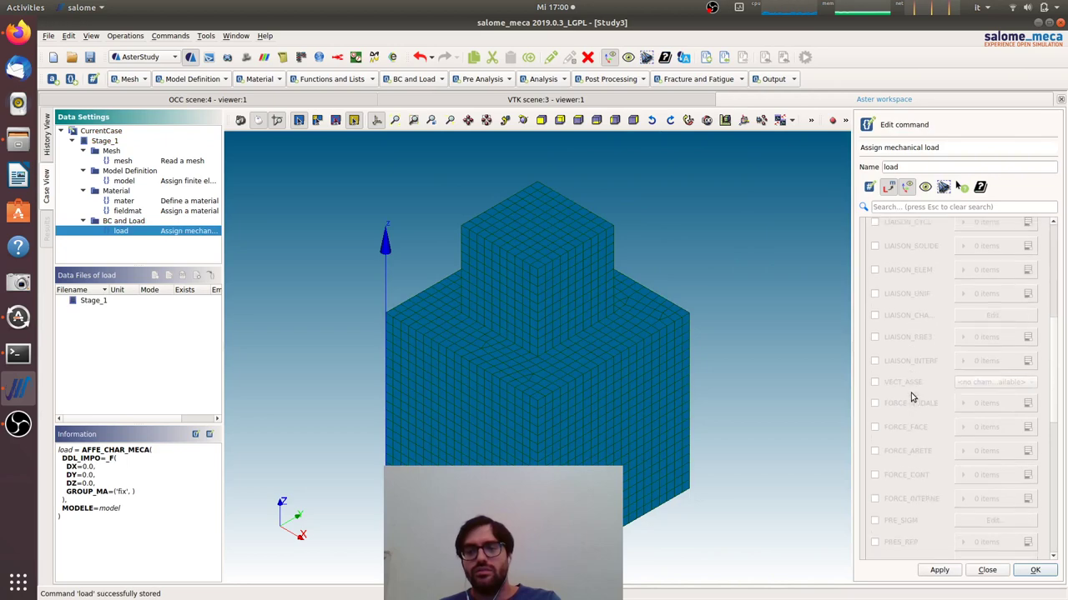
pyautogui.click(874, 428)
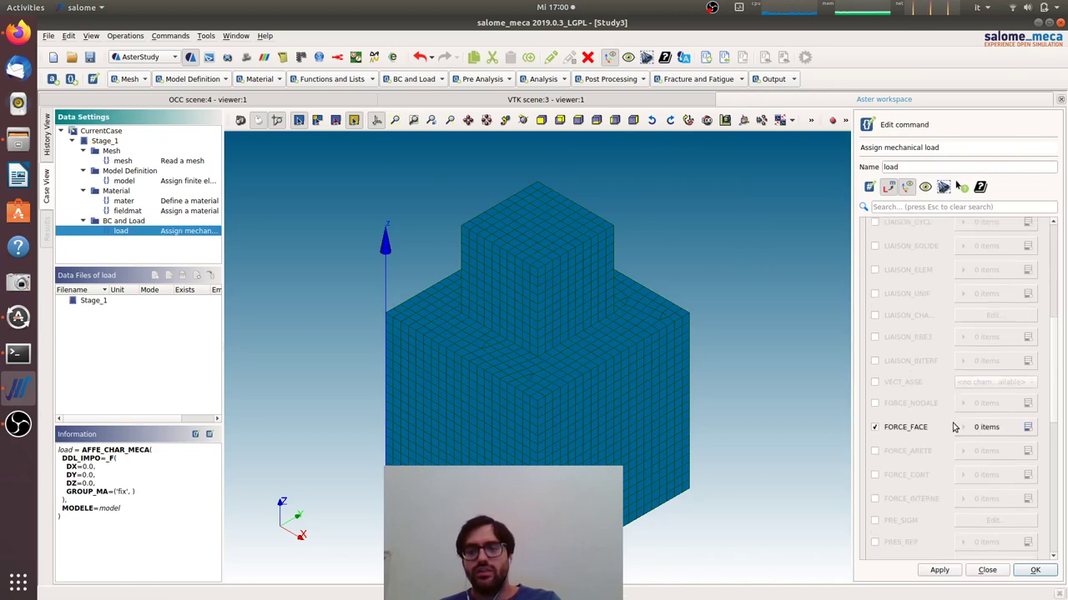
pyautogui.click(1030, 427)
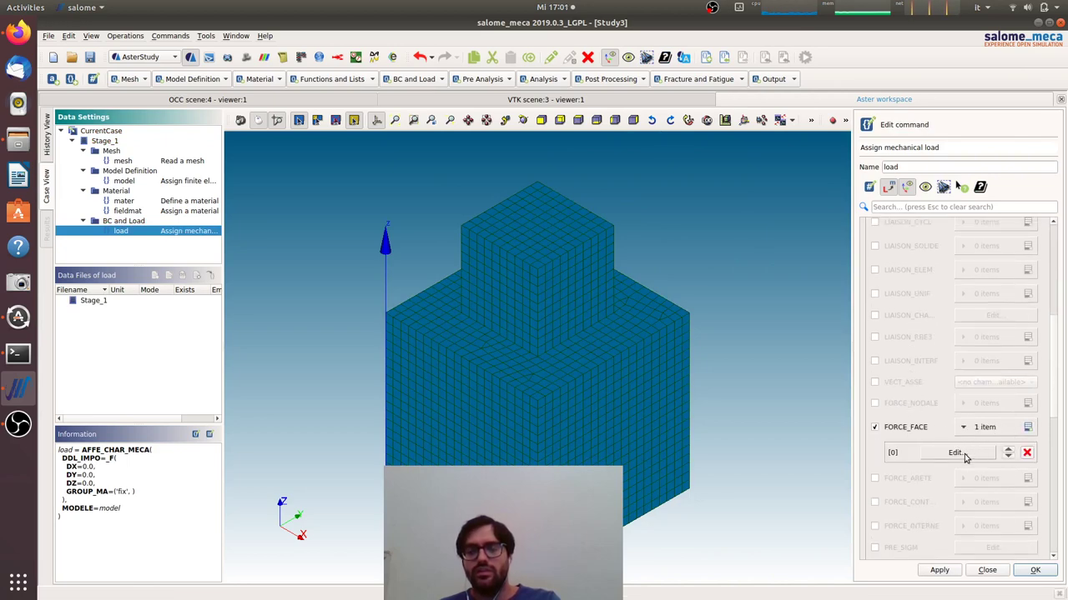
pyautogui.click(964, 454)
# - Apply the face force to the 2D element group force
pyautogui.click(858, 232)
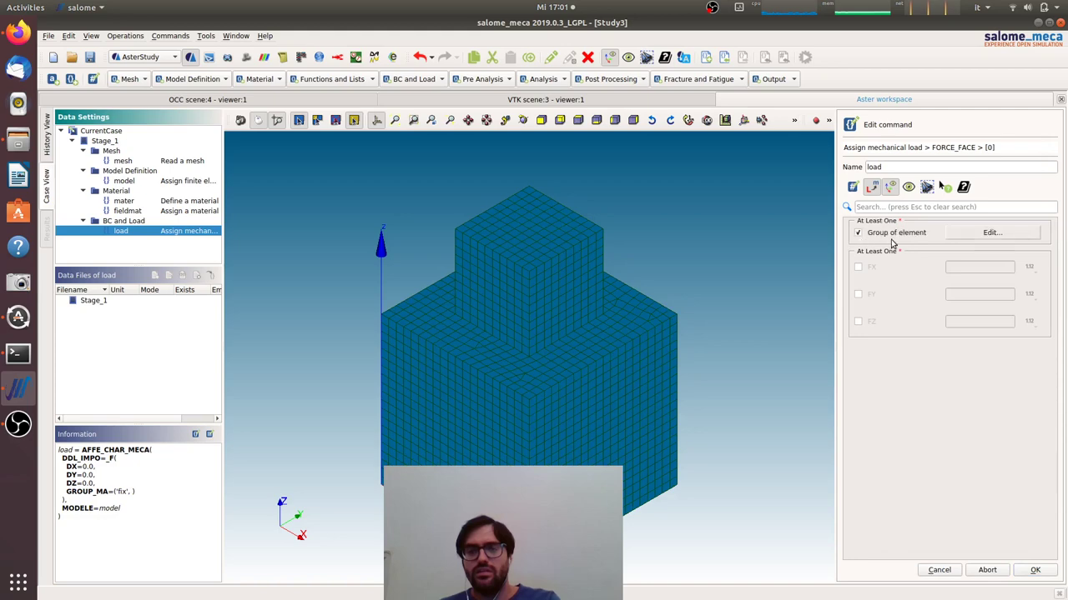
pyautogui.click(989, 233)
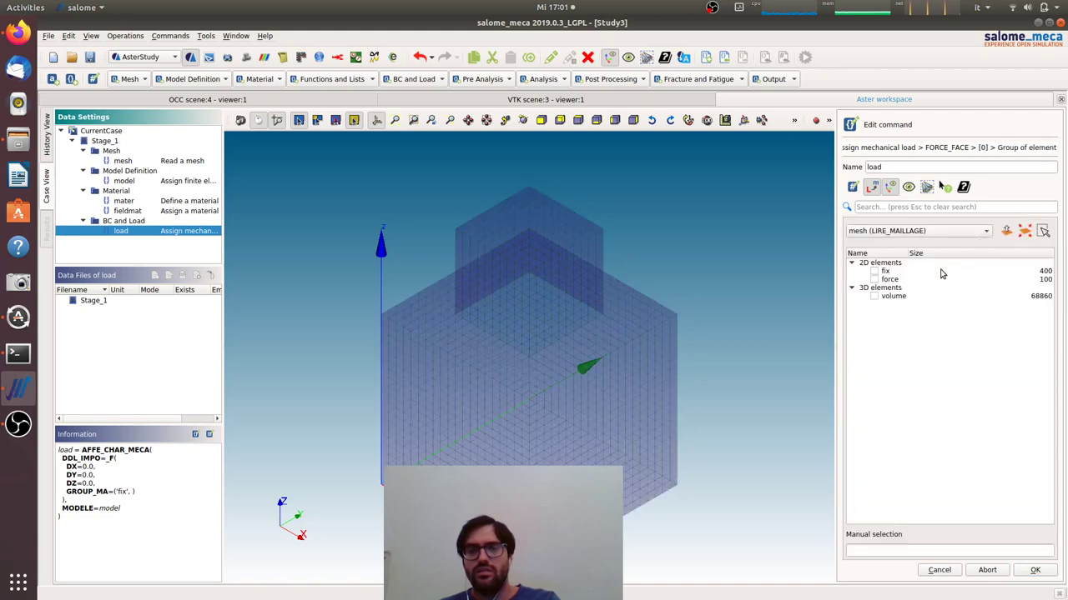
pyautogui.click(874, 279)
pyautogui.click(1035, 571)
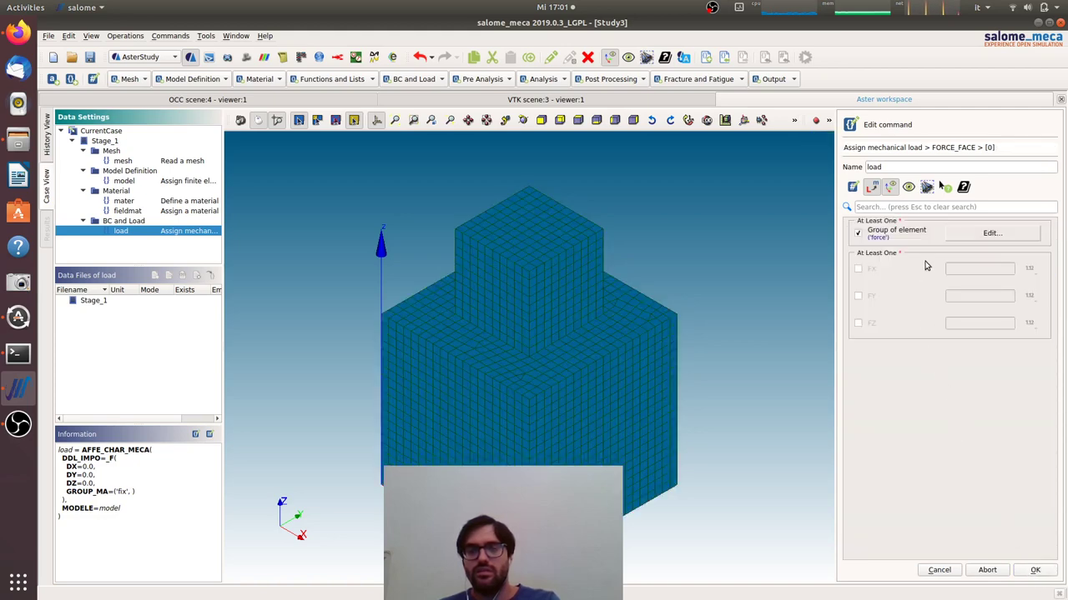
# - Enable FX in the face force item, set it to 0.1 and save the load command
pyautogui.click(969, 272)
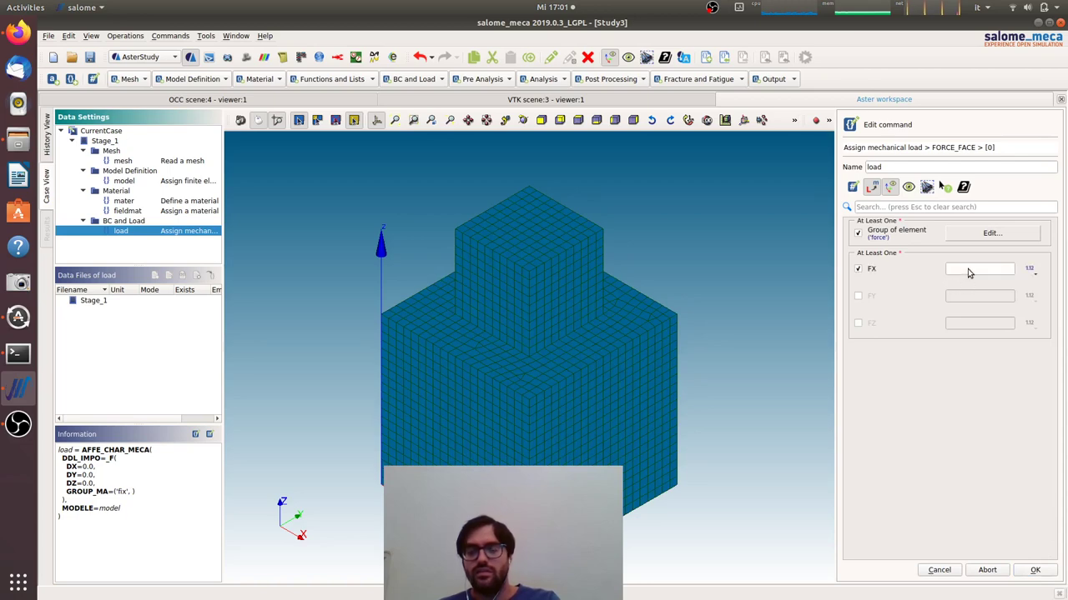
pyautogui.click(967, 269)
pyautogui.write('0.1')
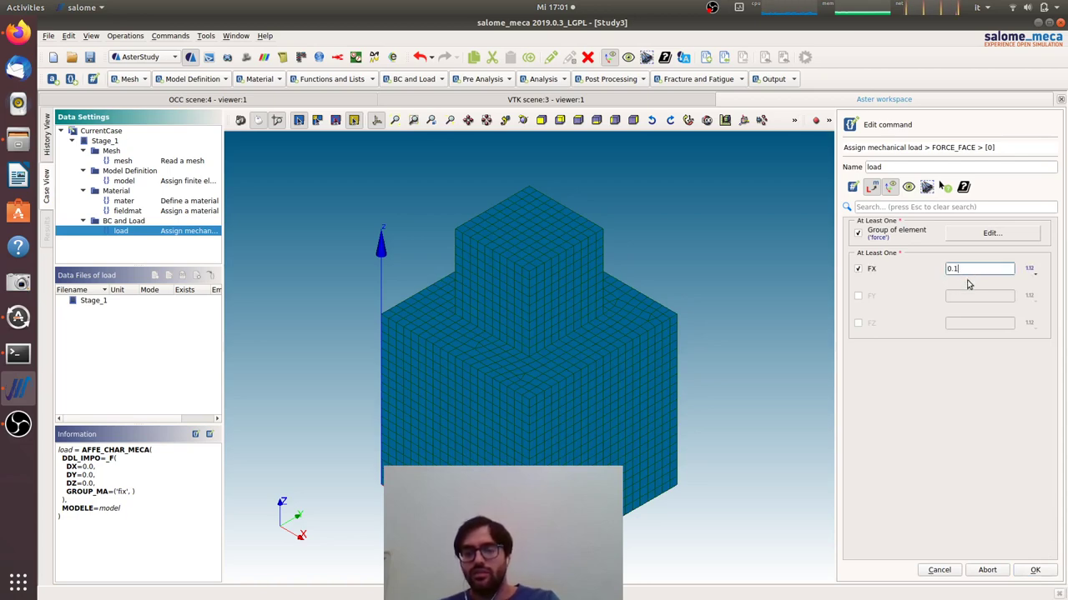
pyautogui.click(1033, 570)
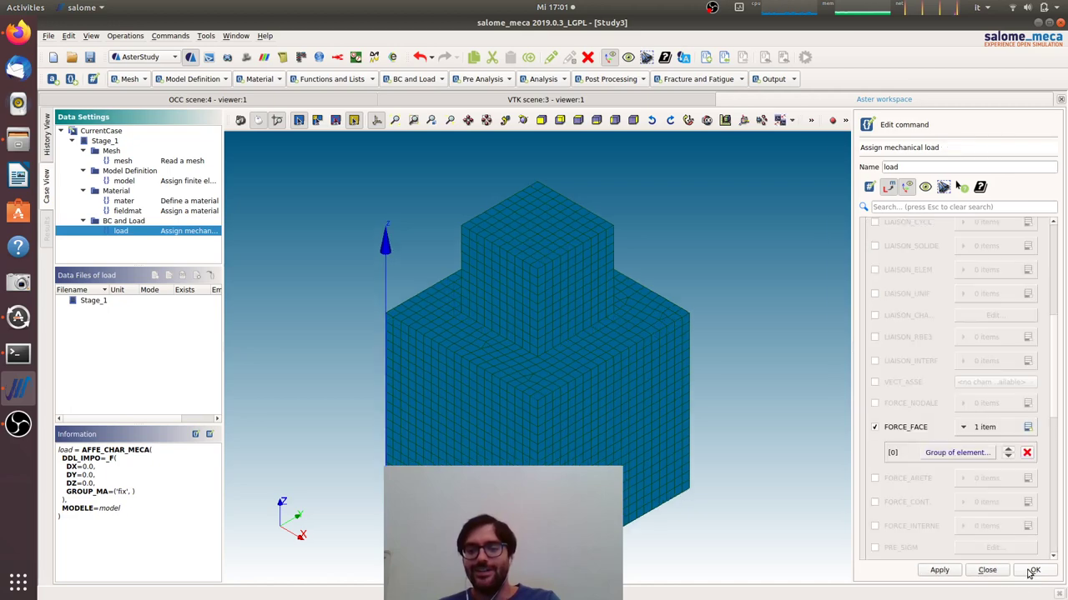
pyautogui.click(1035, 570)
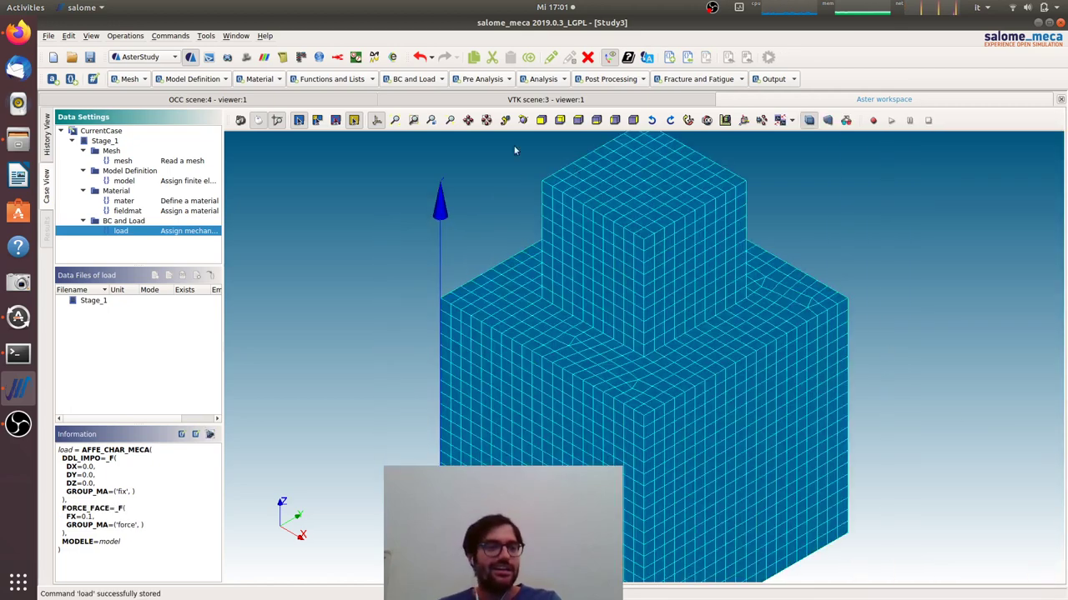
# - Add a Static mechanical analysis command and enable its material field, using fieldmat
pyautogui.click(542, 78)
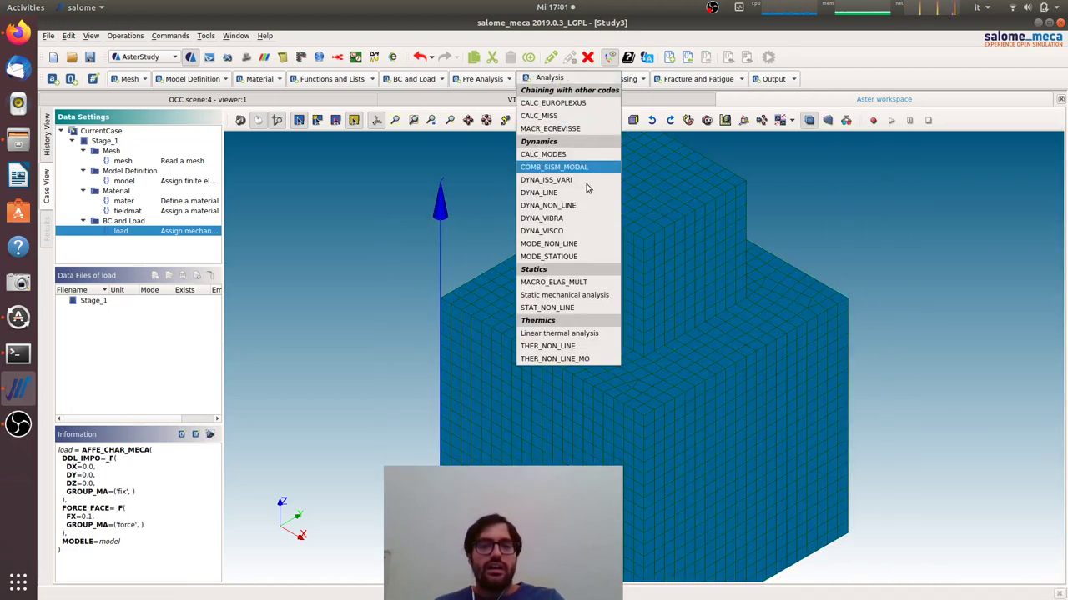
pyautogui.click(584, 296)
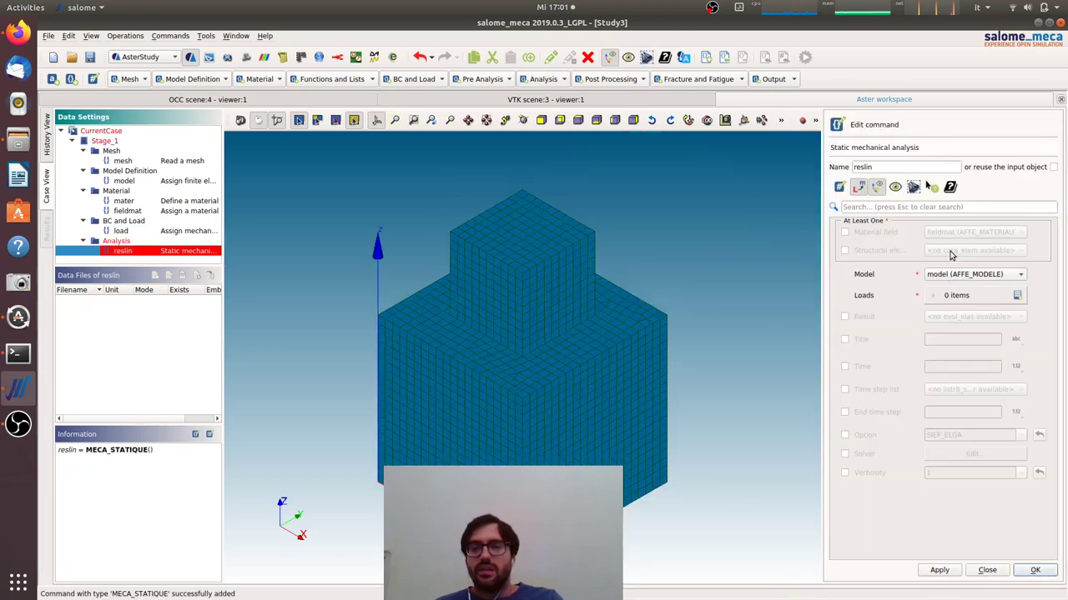
pyautogui.click(895, 254)
pyautogui.click(894, 252)
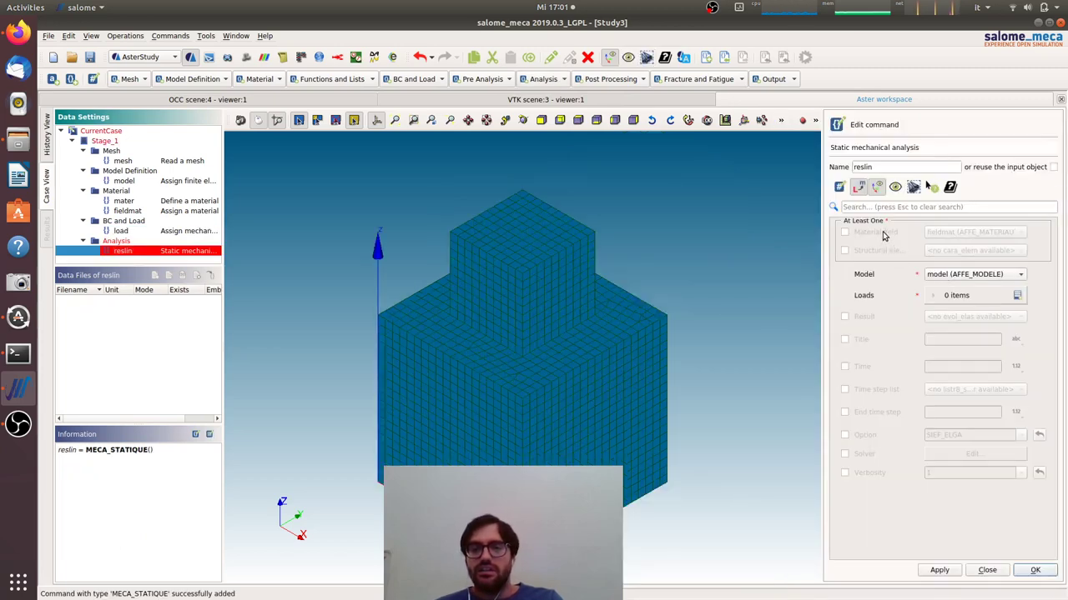
pyautogui.click(884, 233)
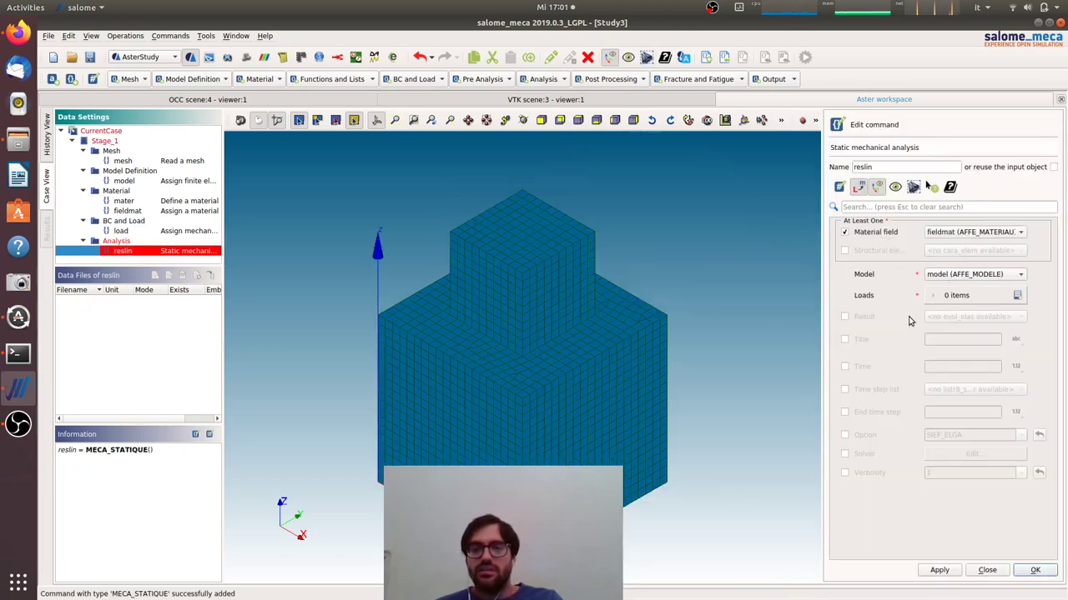
# - Add one load item that uses load to the static analysis and save the command
pyautogui.click(1017, 296)
pyautogui.click(959, 321)
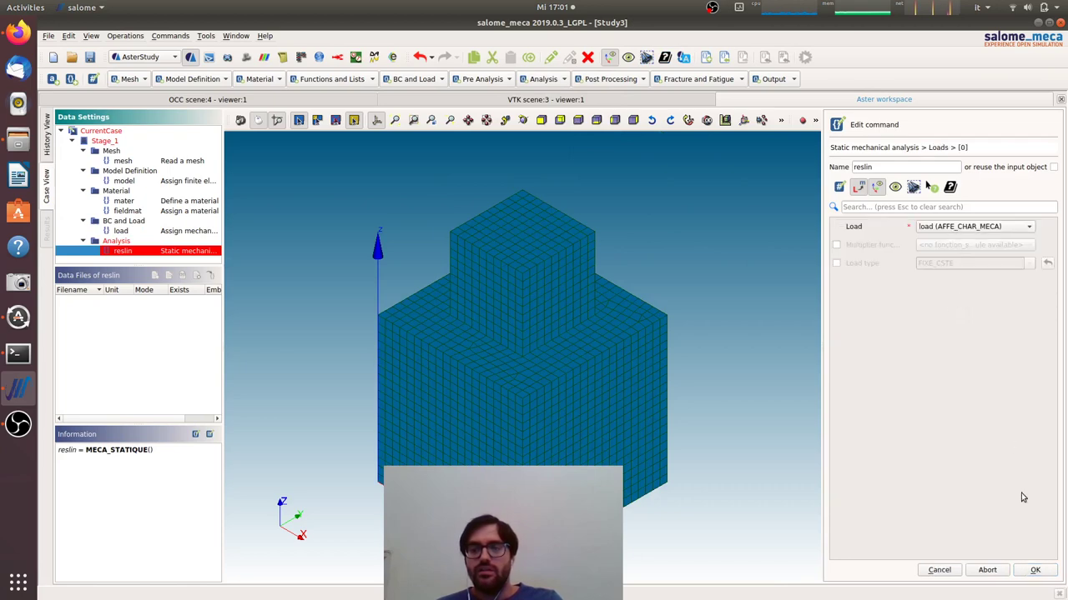
pyautogui.click(1036, 571)
pyautogui.click(1040, 572)
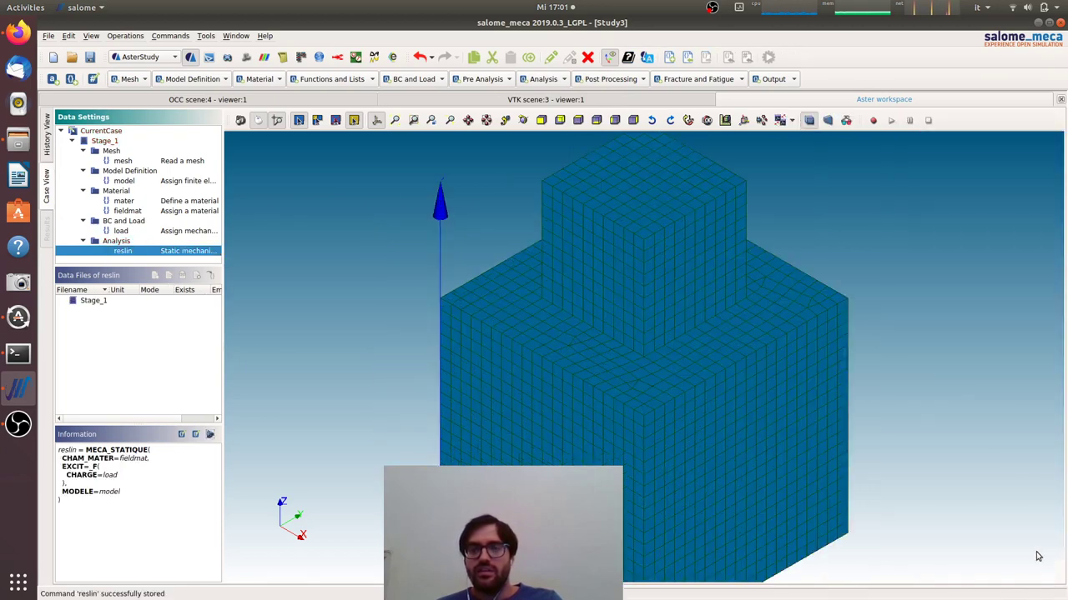
pyautogui.click(765, 79)
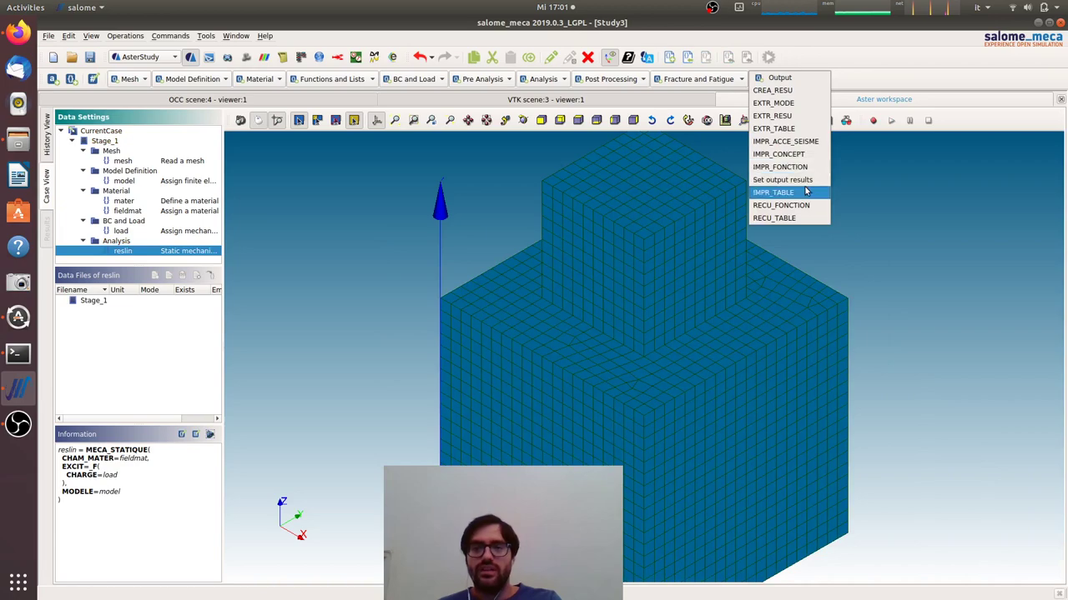
pyautogui.click(774, 193)
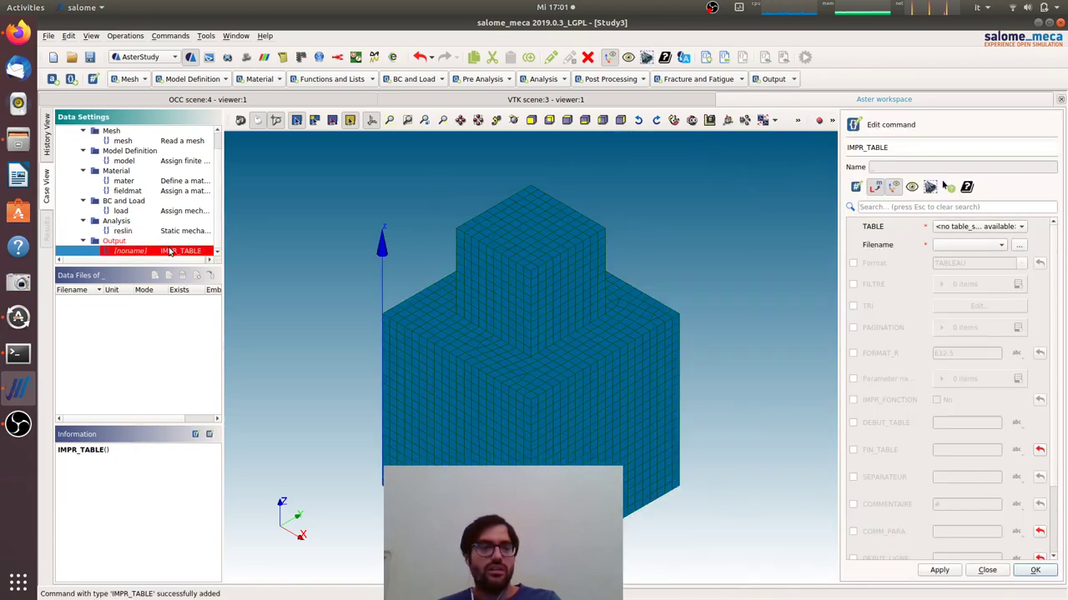
pyautogui.rightClick(169, 252)
pyautogui.click(187, 267)
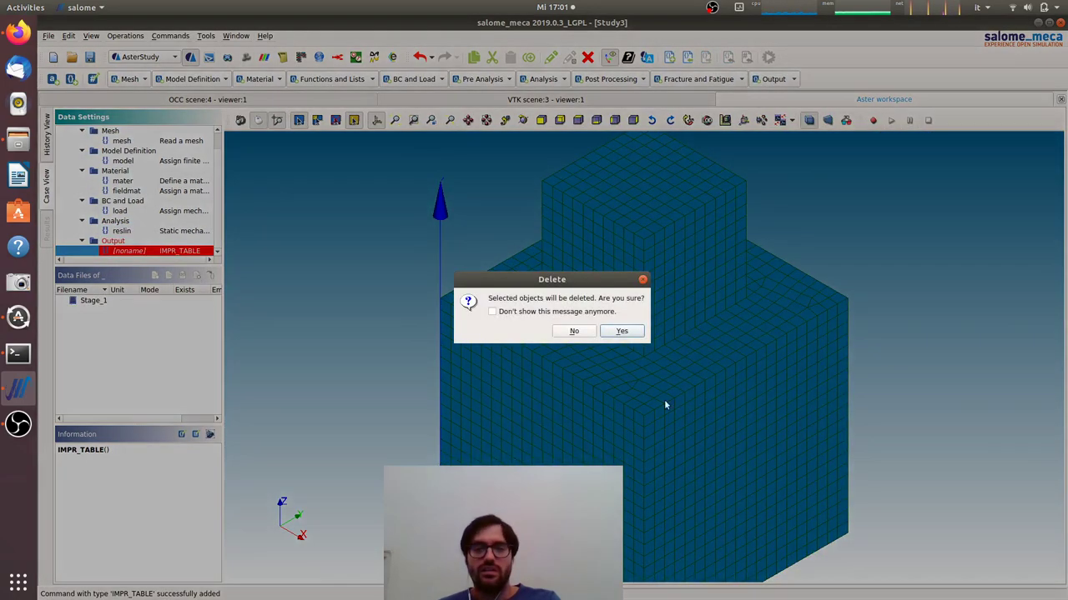
pyautogui.click(637, 331)
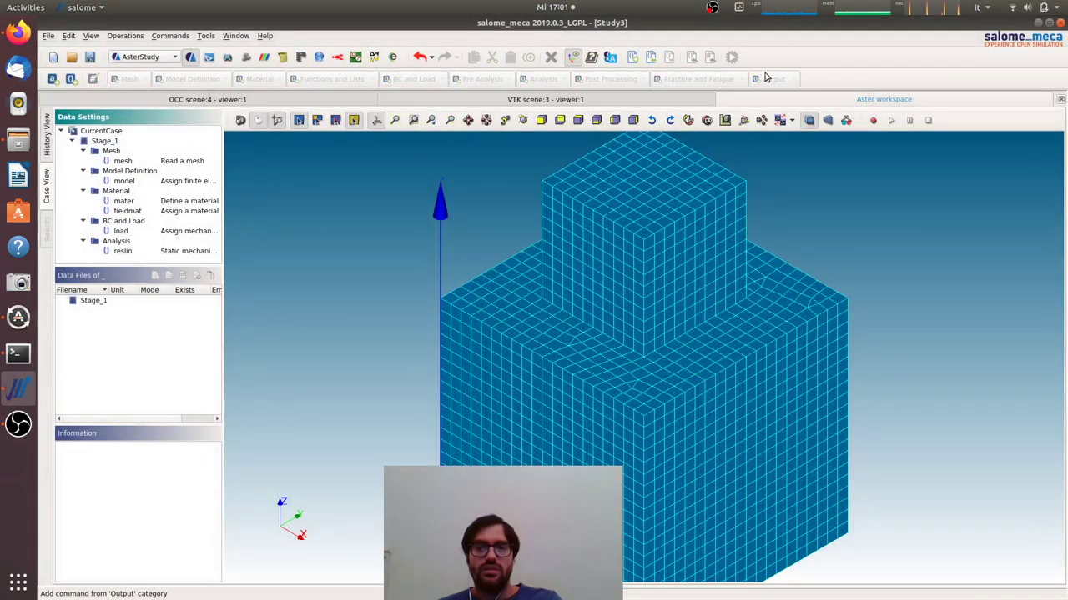
# - Add a Set output results command after reslin and set its result file to the existing partition.rmed, allowing it to be replaced
pyautogui.click(191, 254)
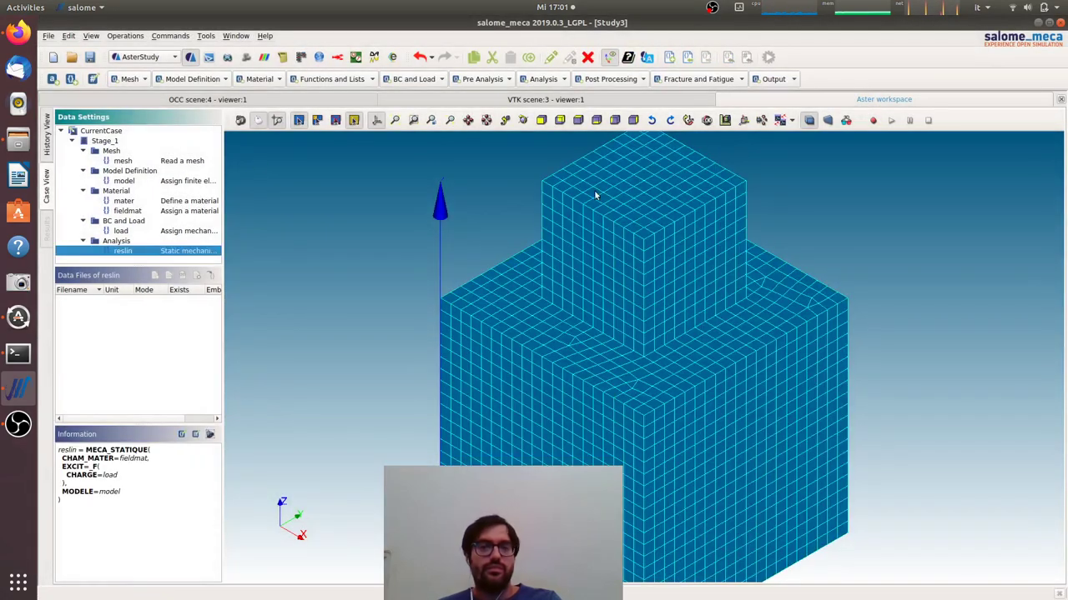
pyautogui.click(789, 79)
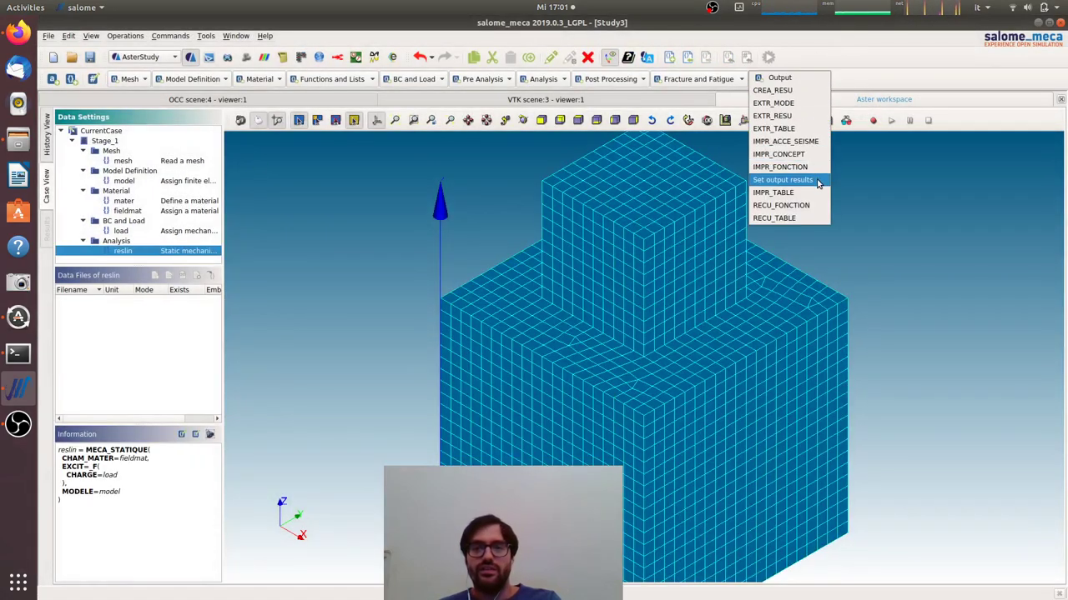
pyautogui.click(788, 179)
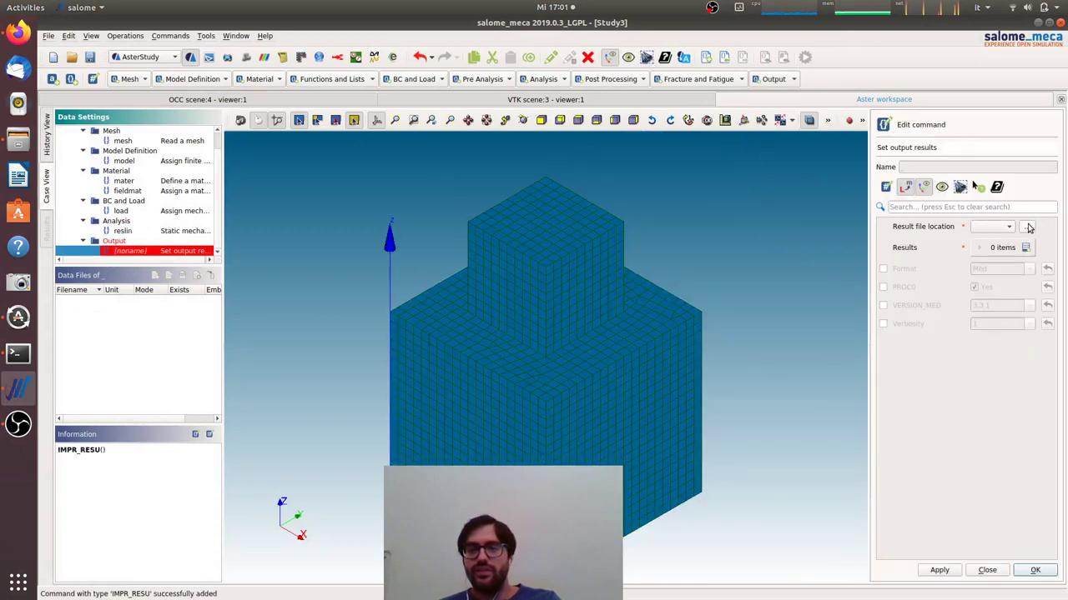
pyautogui.click(1028, 229)
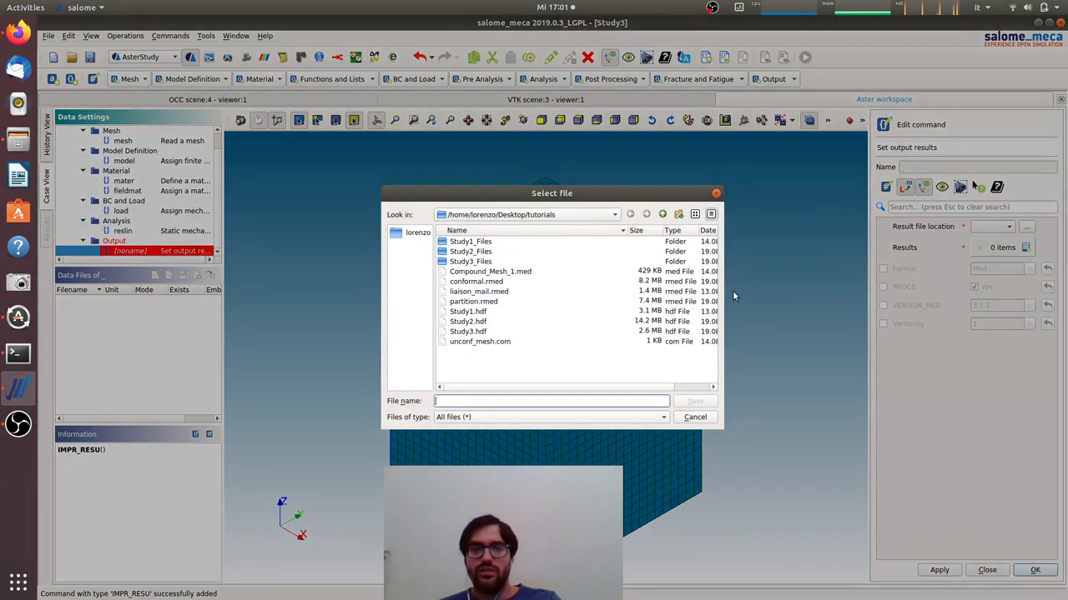
pyautogui.click(481, 301)
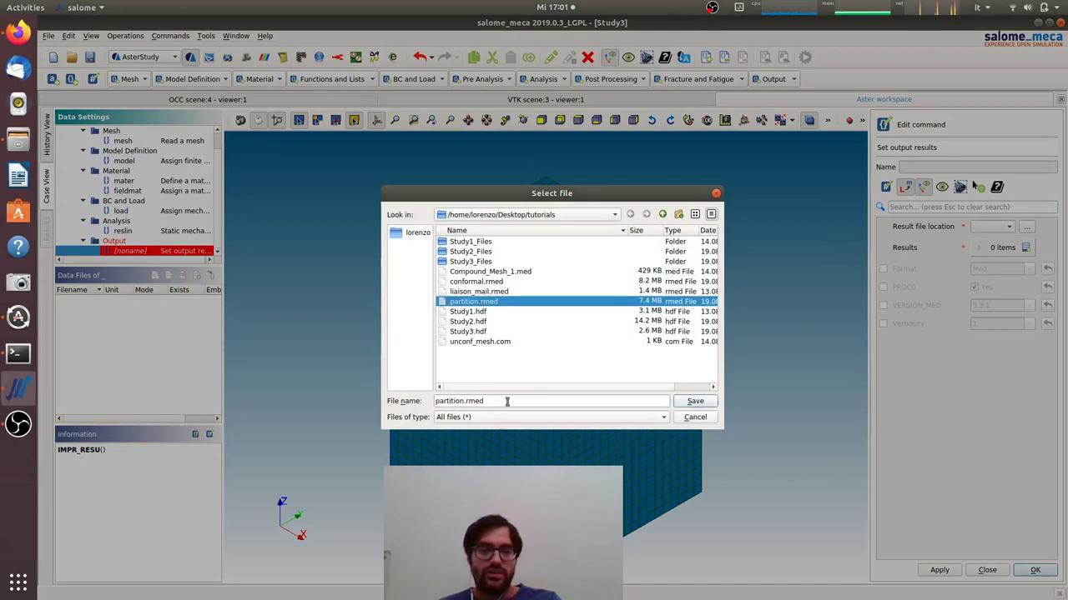
pyautogui.click(693, 402)
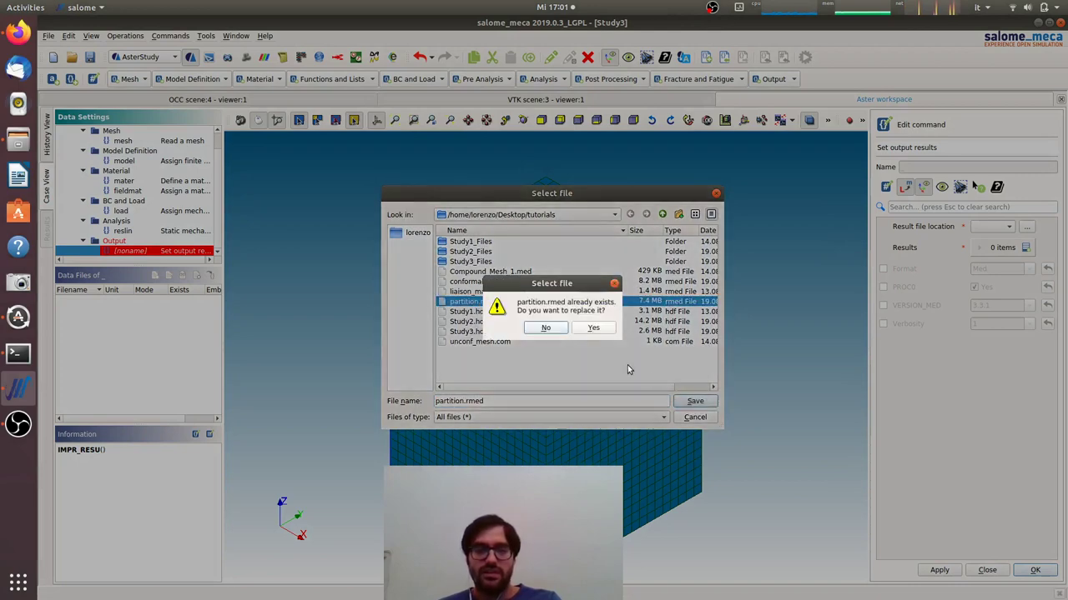
pyautogui.click(592, 329)
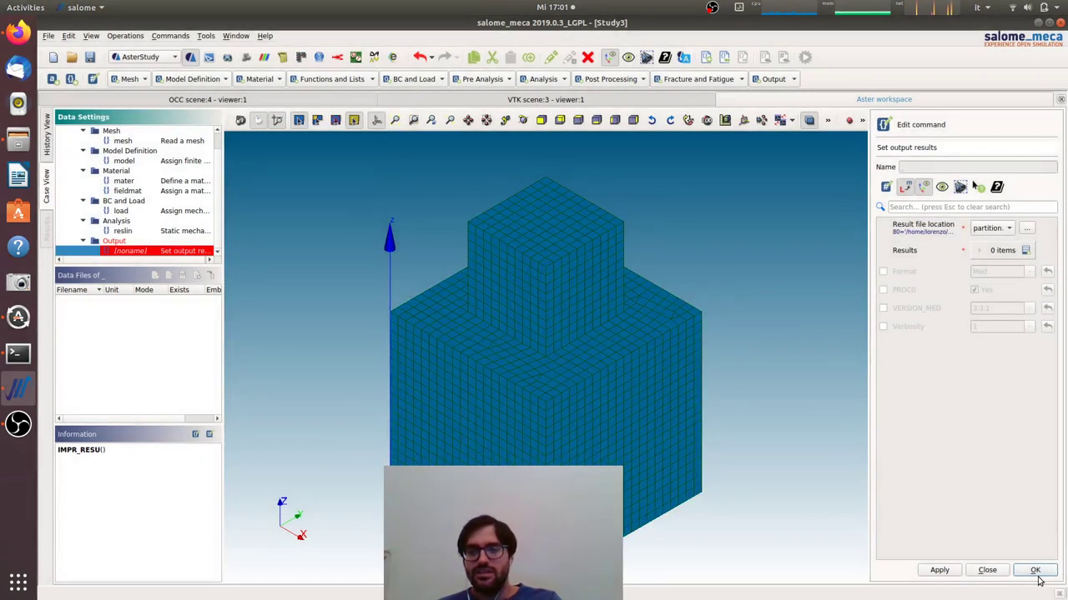
# - Add a results item that outputs the result reslin with TOUT_CHAM set to Yes, and save the output command
pyautogui.click(1025, 250)
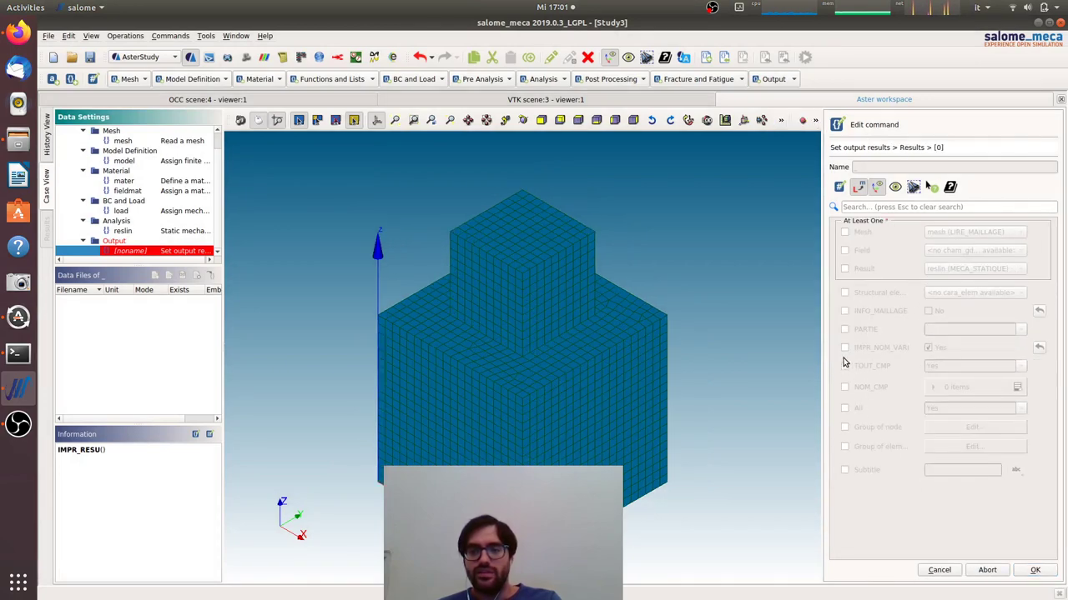
pyautogui.click(844, 269)
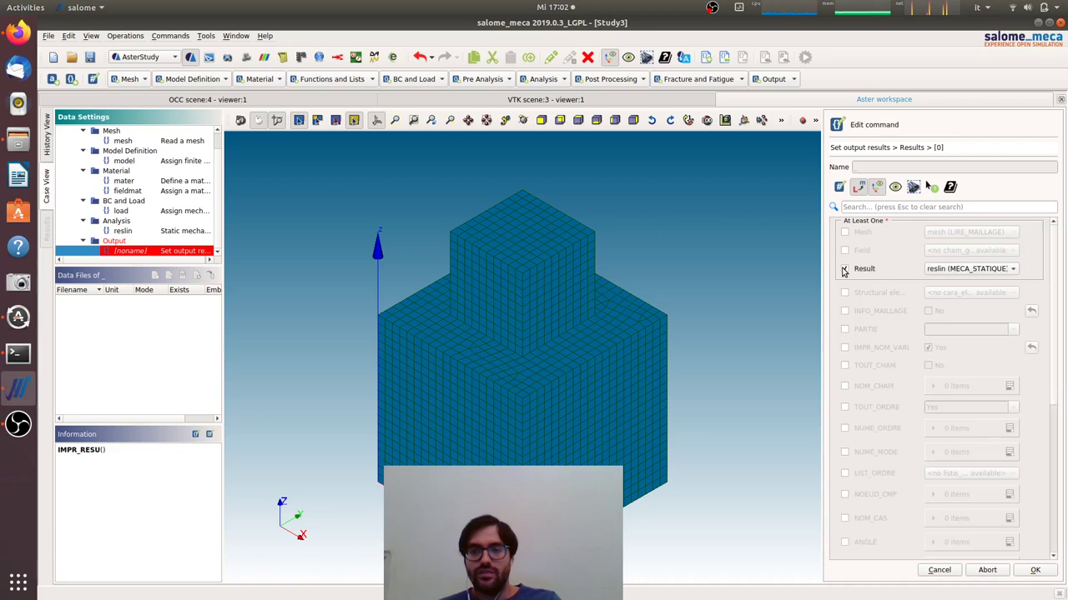
pyautogui.click(844, 366)
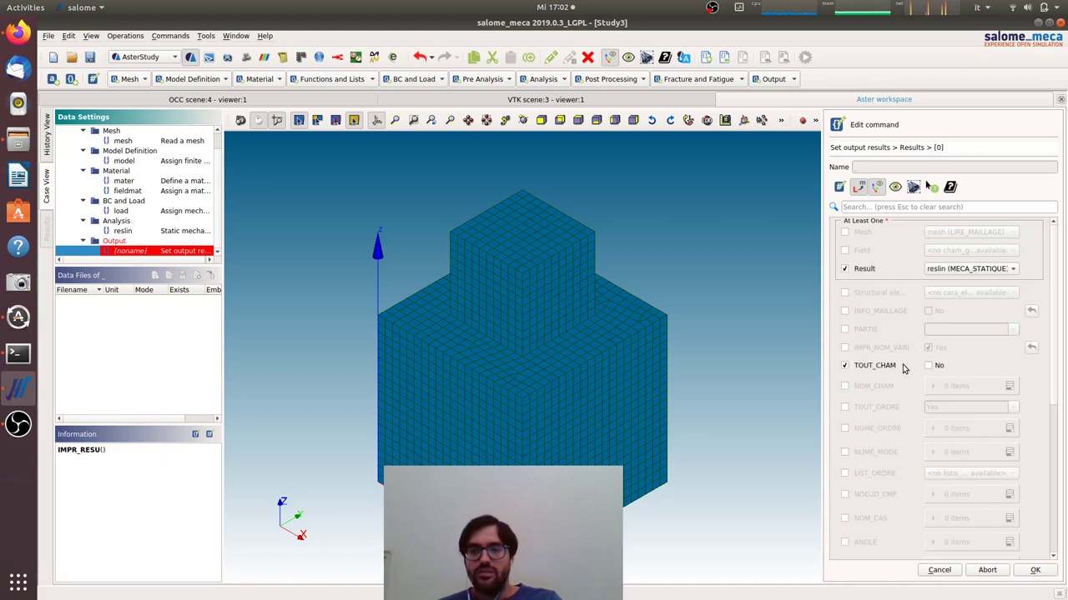
pyautogui.click(1034, 571)
pyautogui.click(1034, 571)
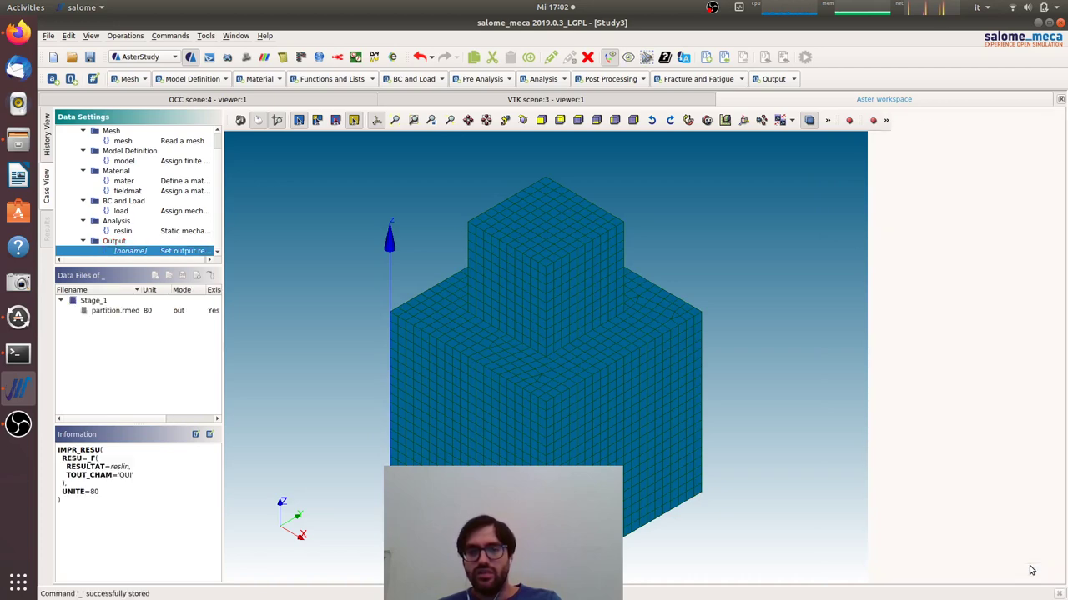
# - Save the study, mark Stage_1 for execution in the history view and run the case
pyautogui.click(44, 125)
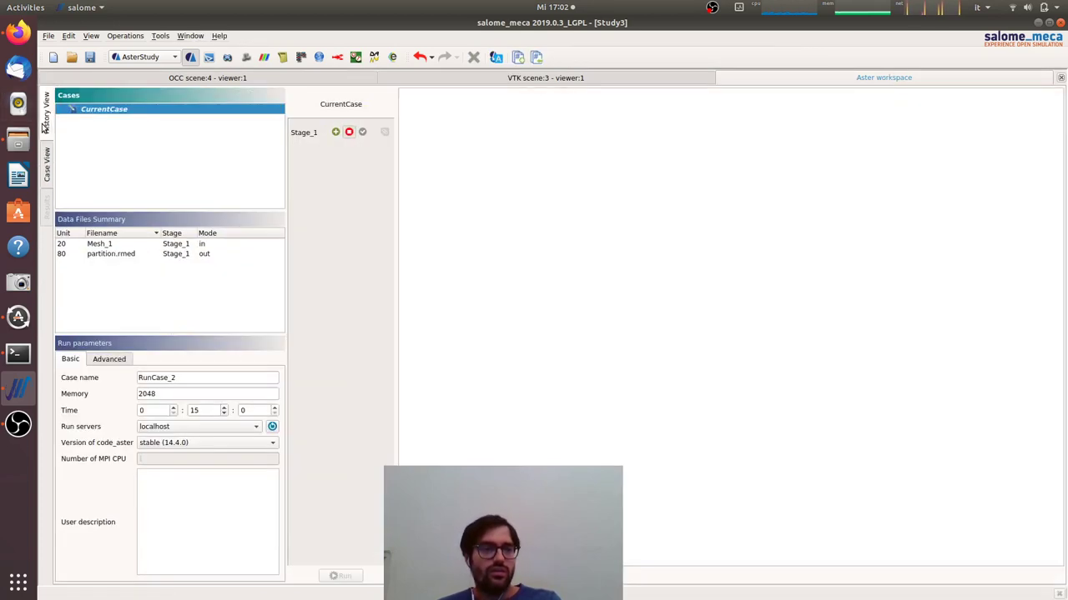
pyautogui.click(89, 57)
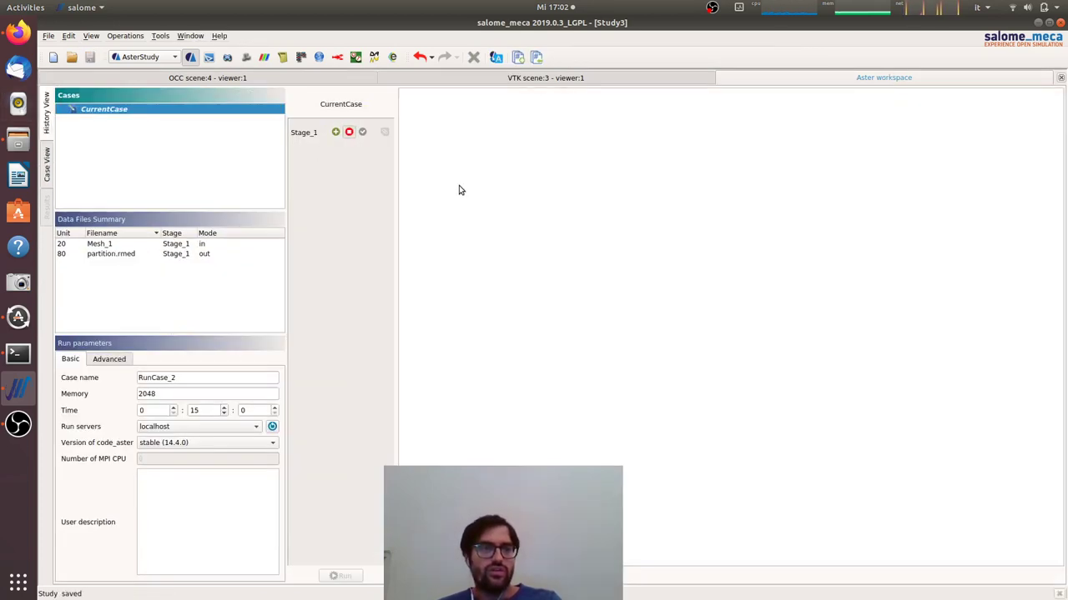
pyautogui.click(335, 132)
pyautogui.click(339, 575)
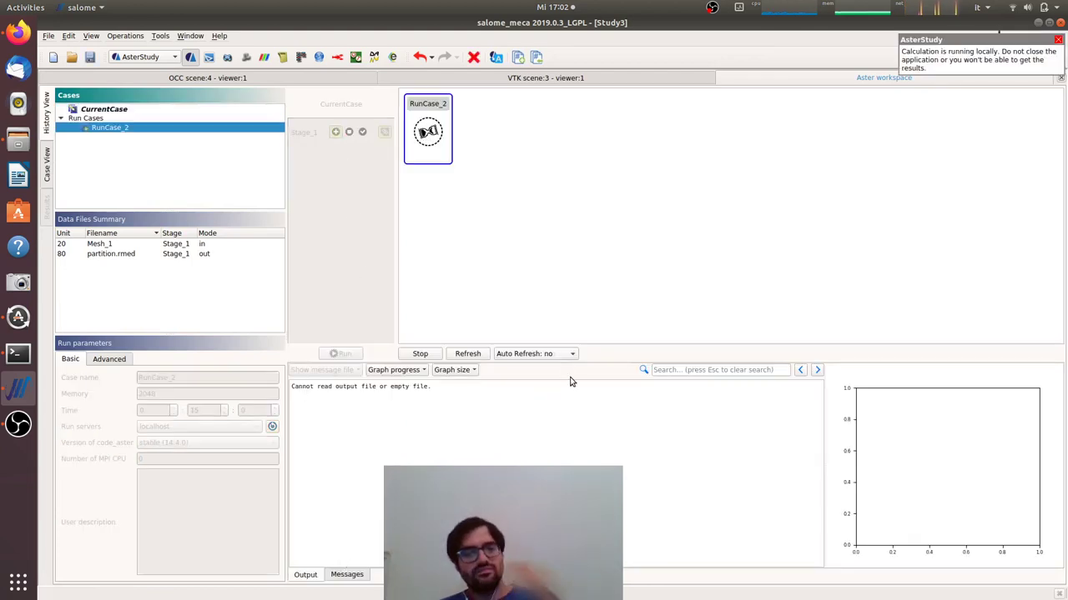
# - Set the run case monitoring to refresh automatically every 5 seconds
pyautogui.click(553, 356)
pyautogui.click(533, 368)
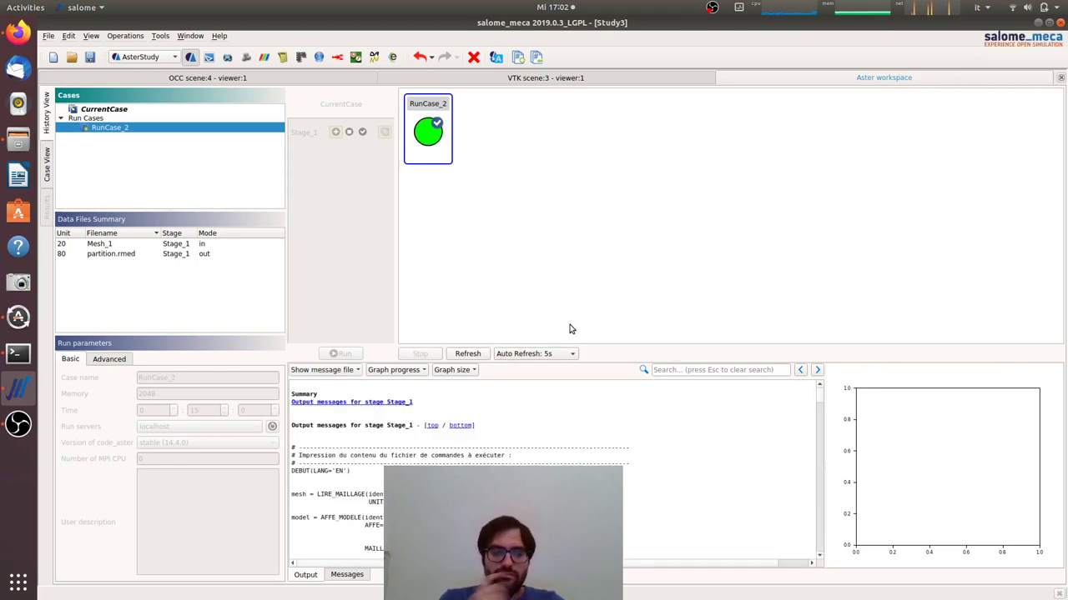
# - Switch to the ParaViS module and load the result file partition.rmed from the tutorials folder
pyautogui.click(263, 57)
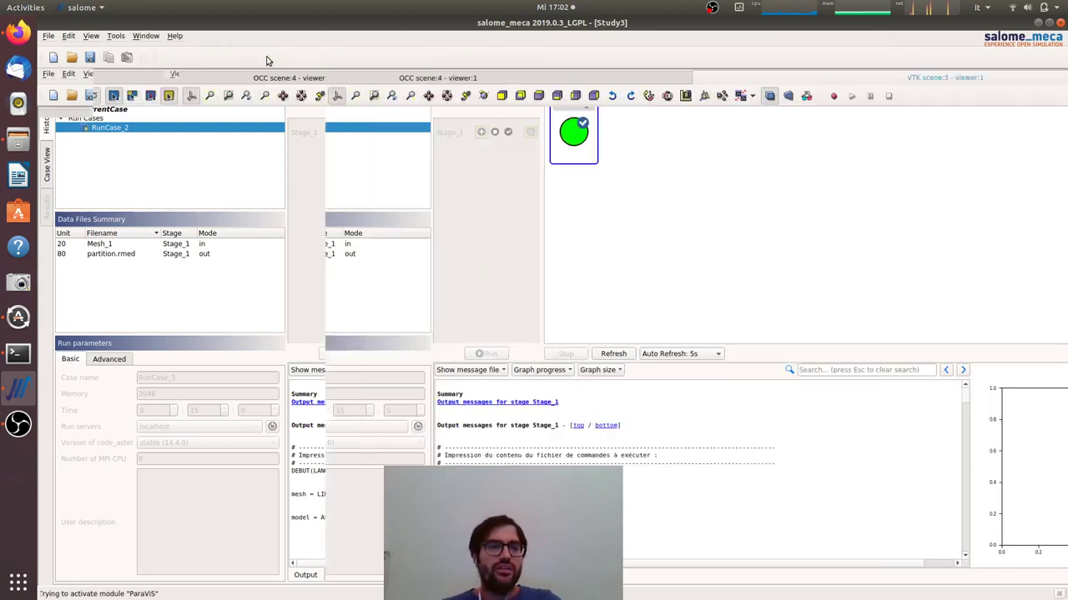
pyautogui.rightClick(146, 159)
pyautogui.click(173, 165)
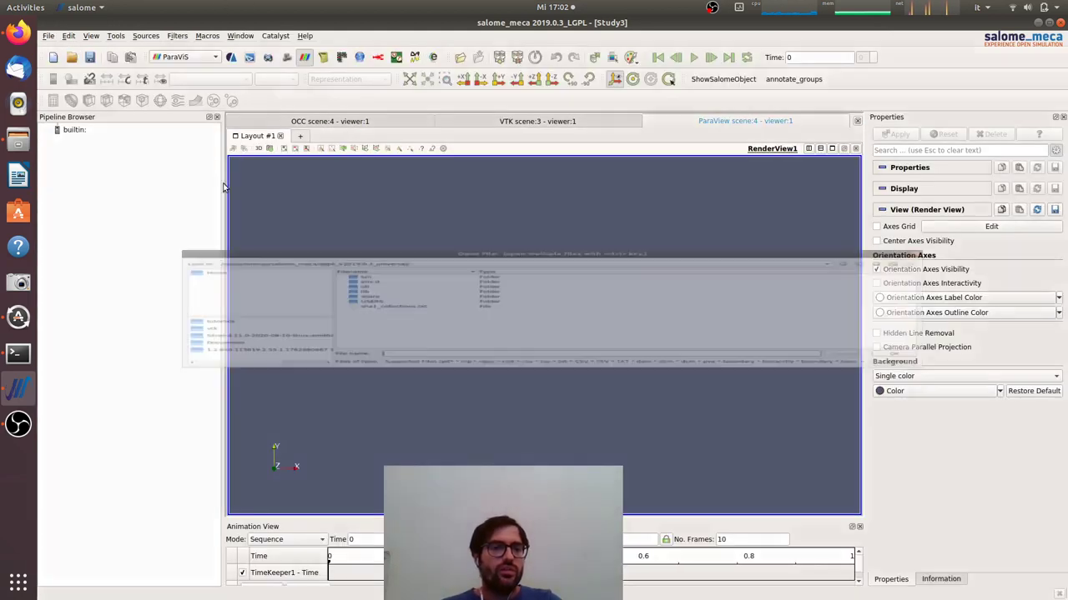
pyautogui.click(230, 334)
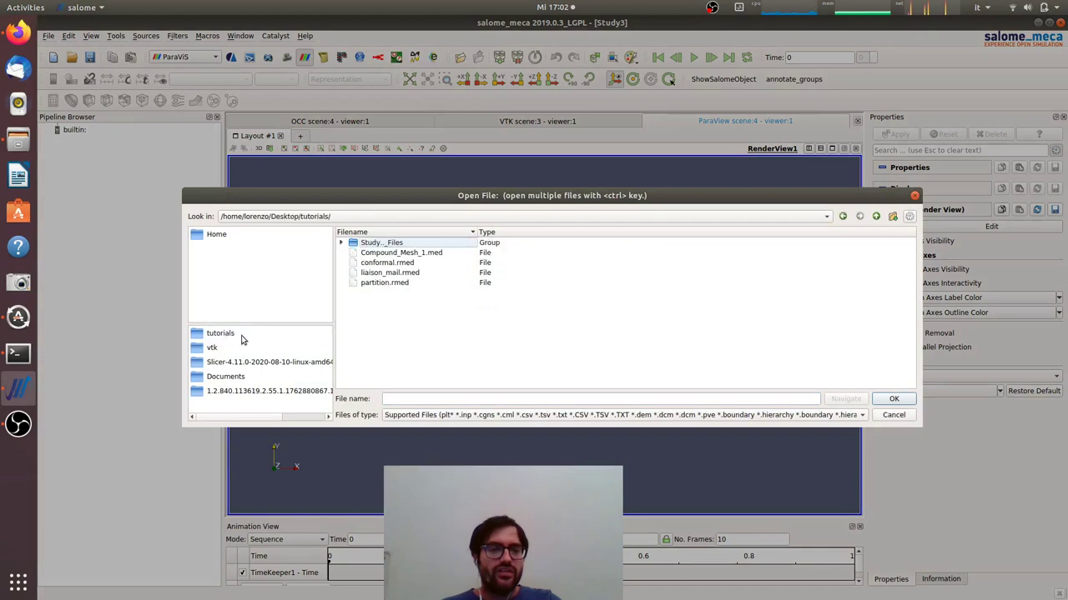
pyautogui.doubleClick(392, 283)
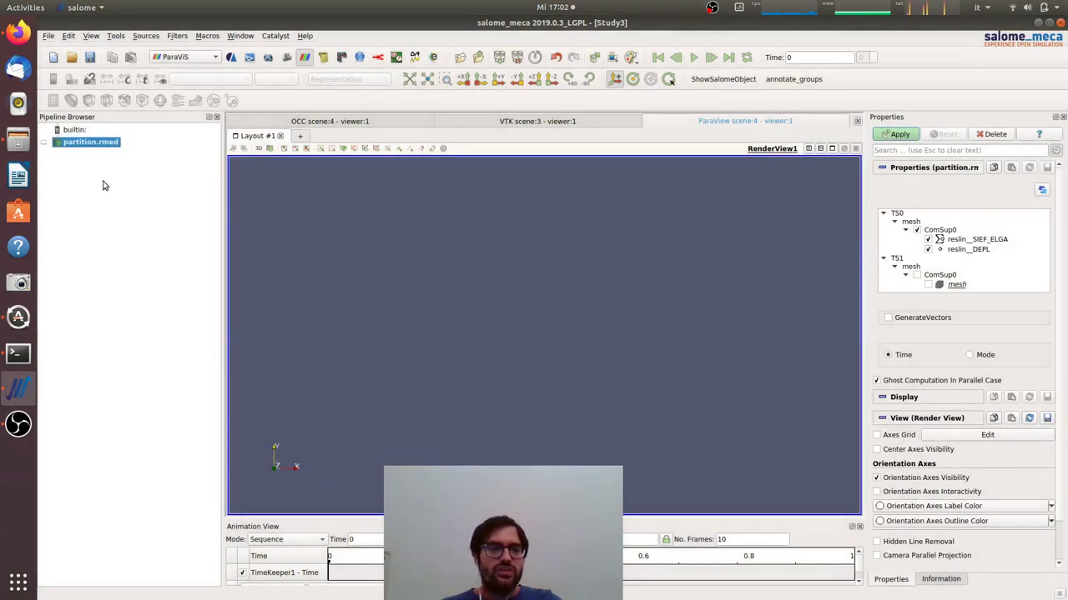
pyautogui.click(896, 134)
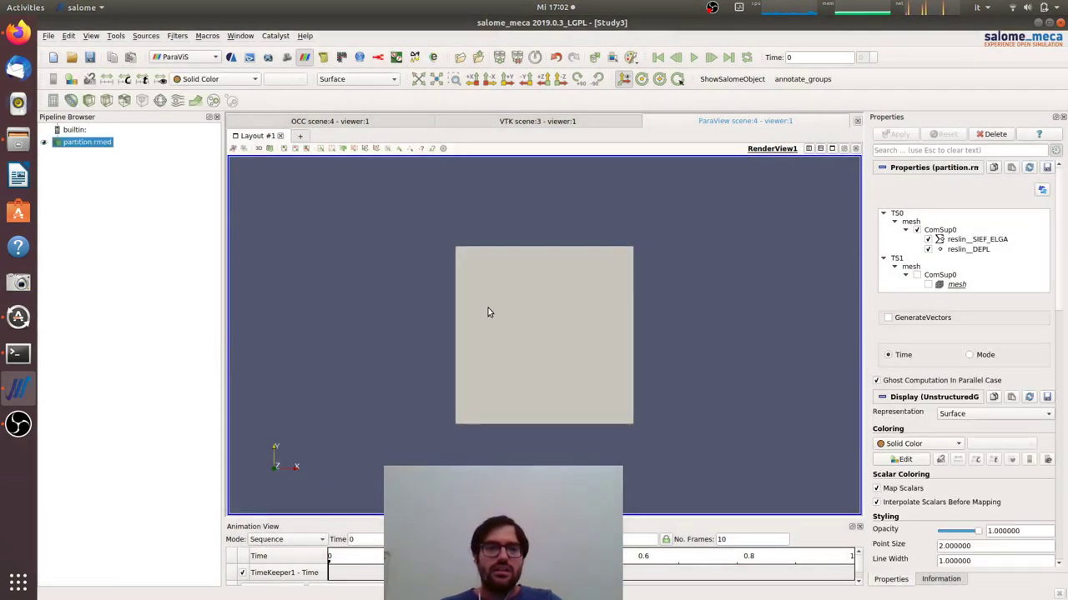
# - Colour the partition.rmed model by the displacement field reslin__DEPL
pyautogui.click(212, 79)
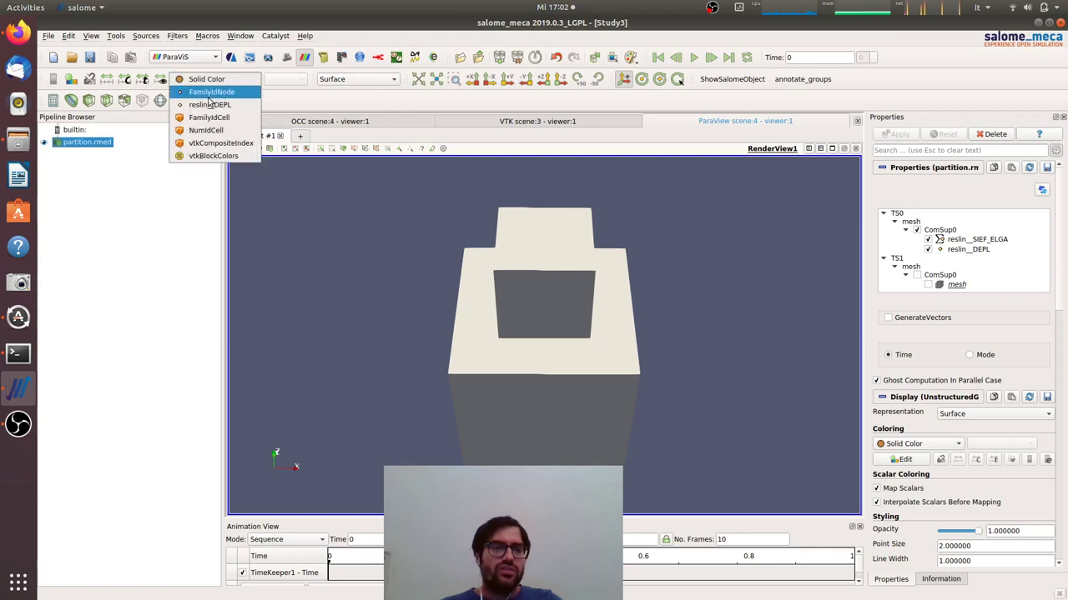
pyautogui.click(210, 105)
pyautogui.moveTo(393, 332); pyautogui.dragTo(386, 302)
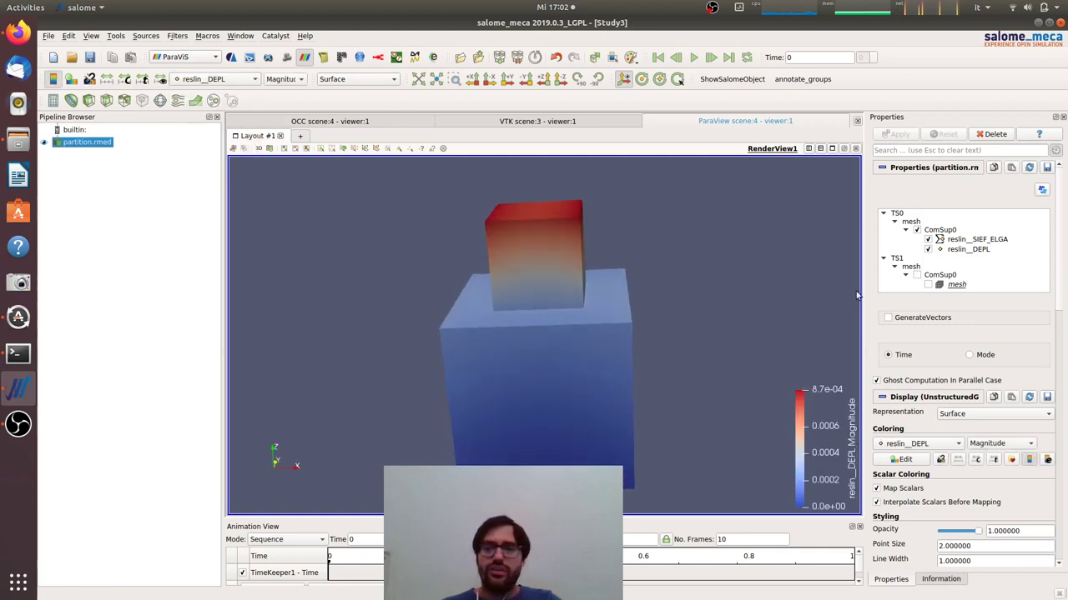
# - Enable vector generation for partition.rmed and apply a Warp By Vector filter using reslin__DEPL
pyautogui.click(889, 318)
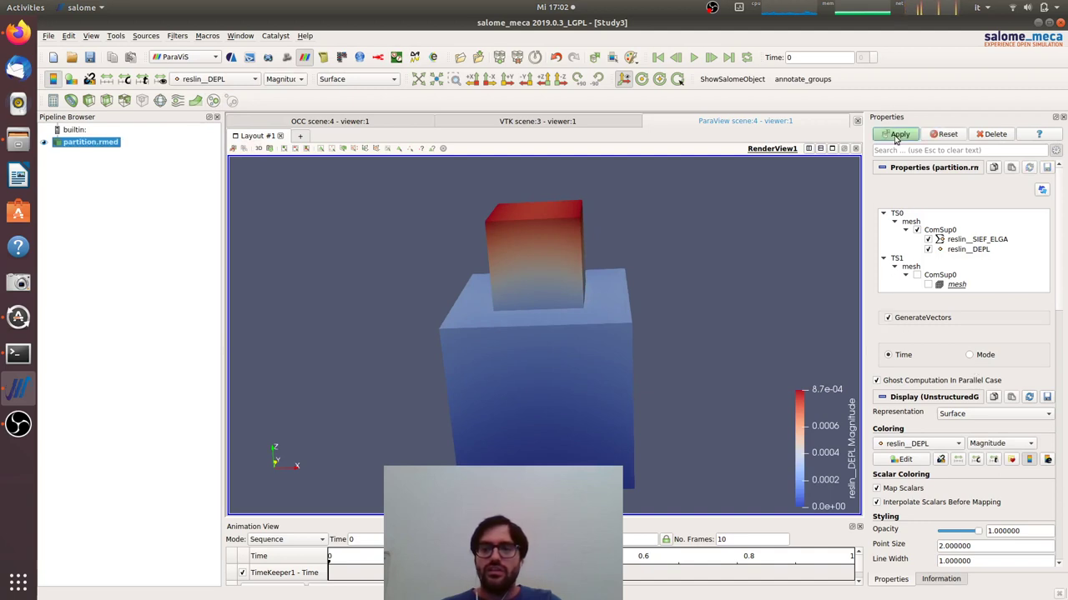
pyautogui.click(896, 135)
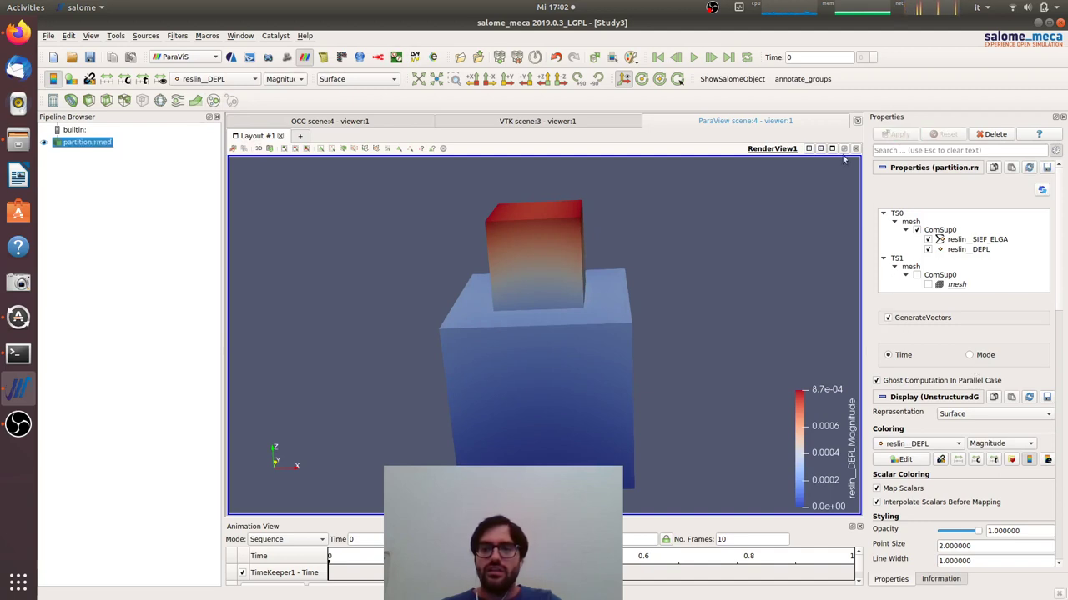
pyautogui.click(195, 100)
pyautogui.moveTo(920, 201); pyautogui.dragTo(932, 201)
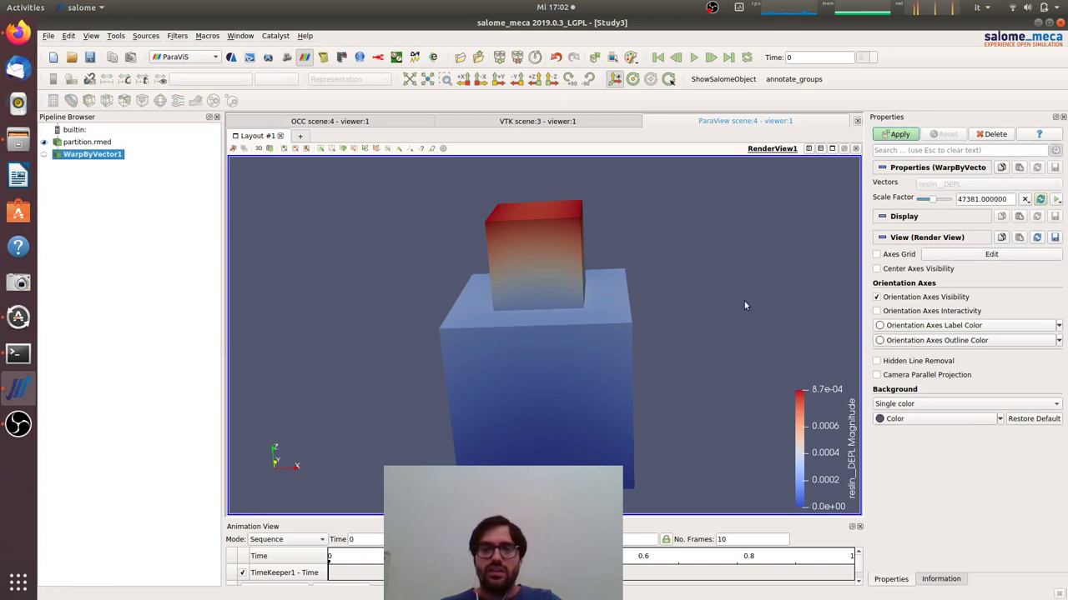
pyautogui.moveTo(745, 305); pyautogui.dragTo(773, 318)
pyautogui.moveTo(685, 280); pyautogui.dragTo(503, 285)
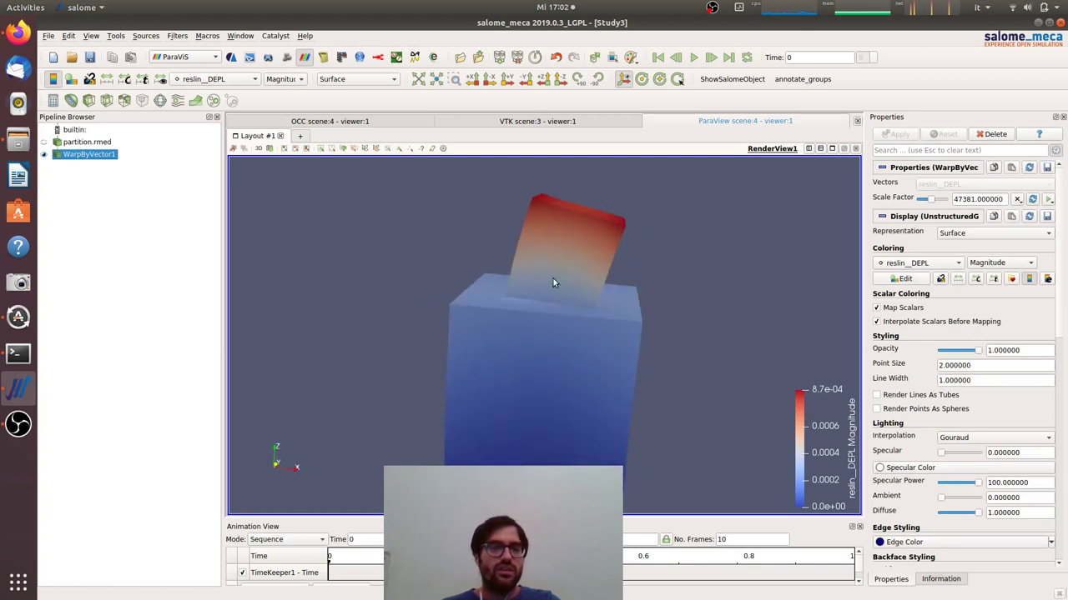
# - Colour the warped model by the DX component of the displacement
pyautogui.click(283, 80)
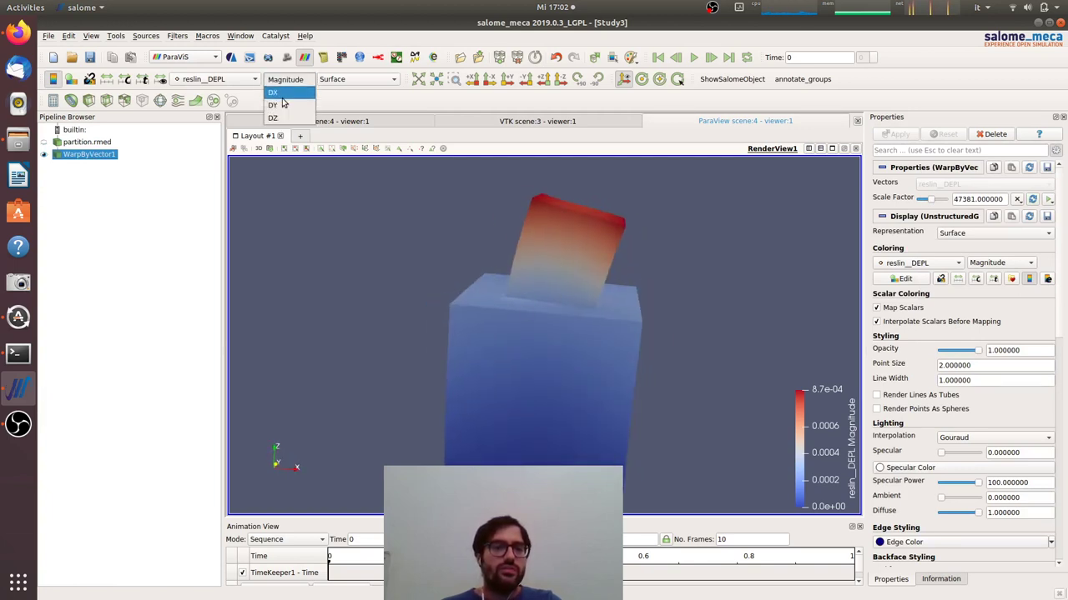
pyautogui.click(282, 93)
pyautogui.moveTo(450, 287)
pyautogui.mouseDown()
pyautogui.moveTo(425, 296)
pyautogui.moveTo(433, 276)
pyautogui.mouseUp()
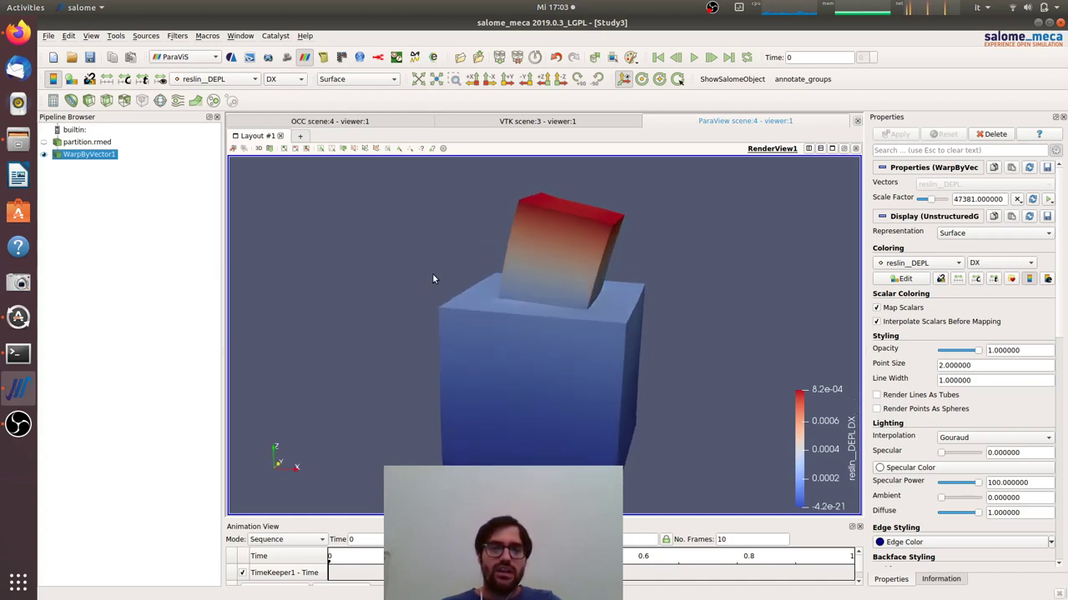
# - Display the warped model as Surface With Edges to inspect its mesh
pyautogui.click(367, 80)
pyautogui.click(358, 161)
pyautogui.moveTo(541, 299)
pyautogui.mouseDown()
pyautogui.moveTo(529, 303)
pyautogui.moveTo(538, 296)
pyautogui.mouseUp()
pyautogui.click(361, 79)
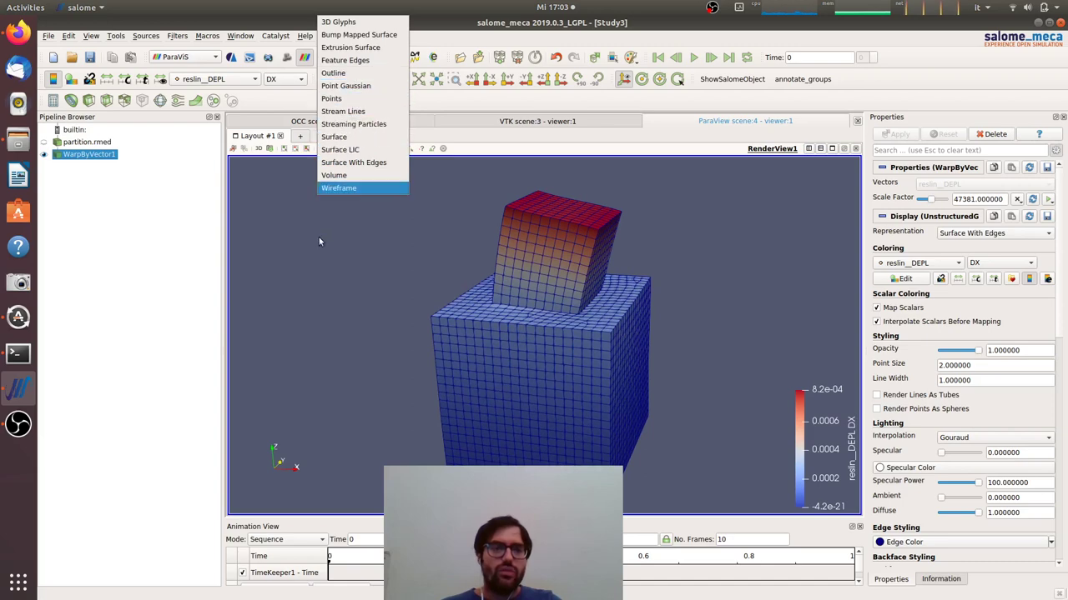
pyautogui.click(71, 171)
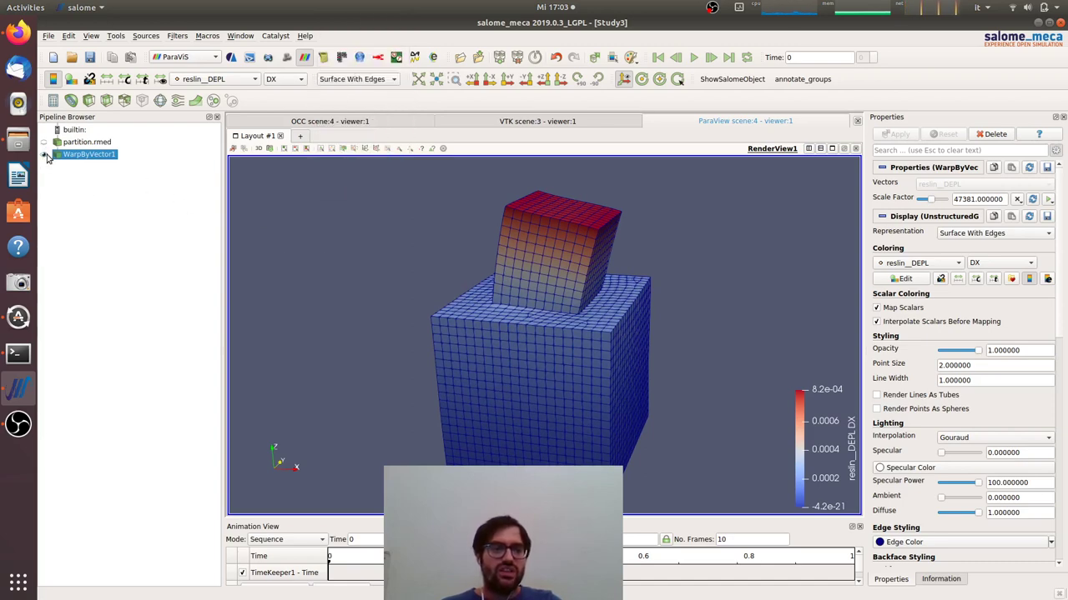
# - Hide the warped result and show the undeformed partition.rmed model instead
pyautogui.click(46, 155)
pyautogui.click(46, 142)
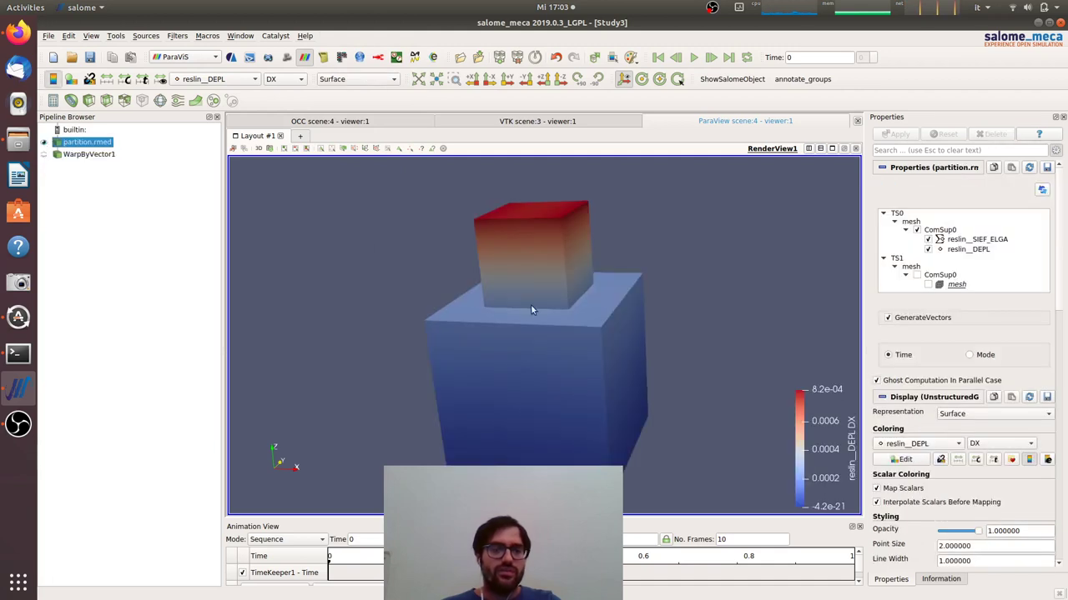
pyautogui.moveTo(534, 307); pyautogui.dragTo(608, 358)
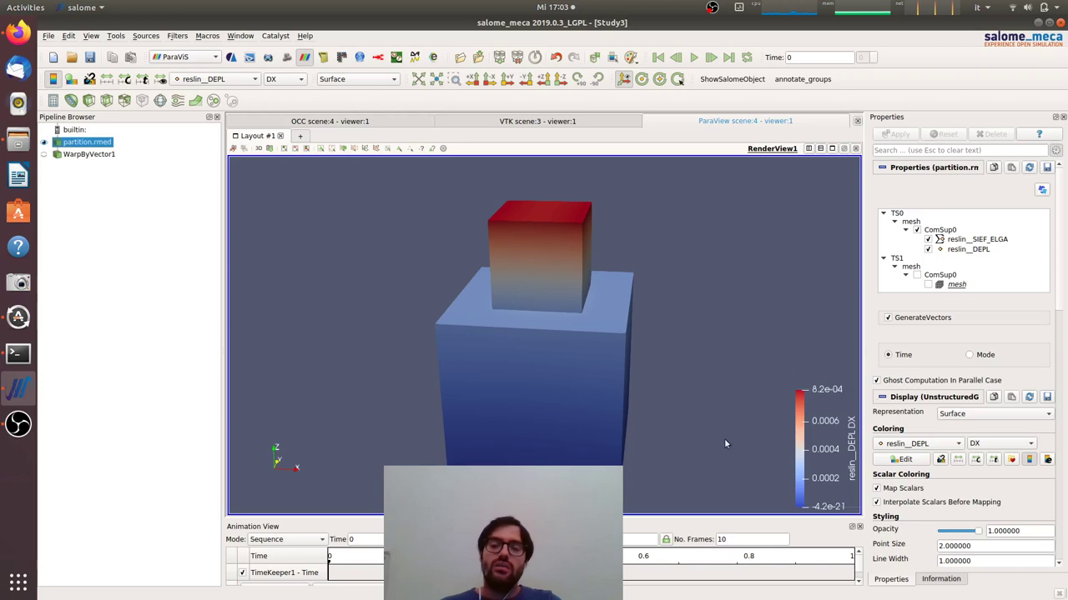
# - Open the result file conformal.rmed from the tutorials folder for comparison
pyautogui.rightClick(70, 178)
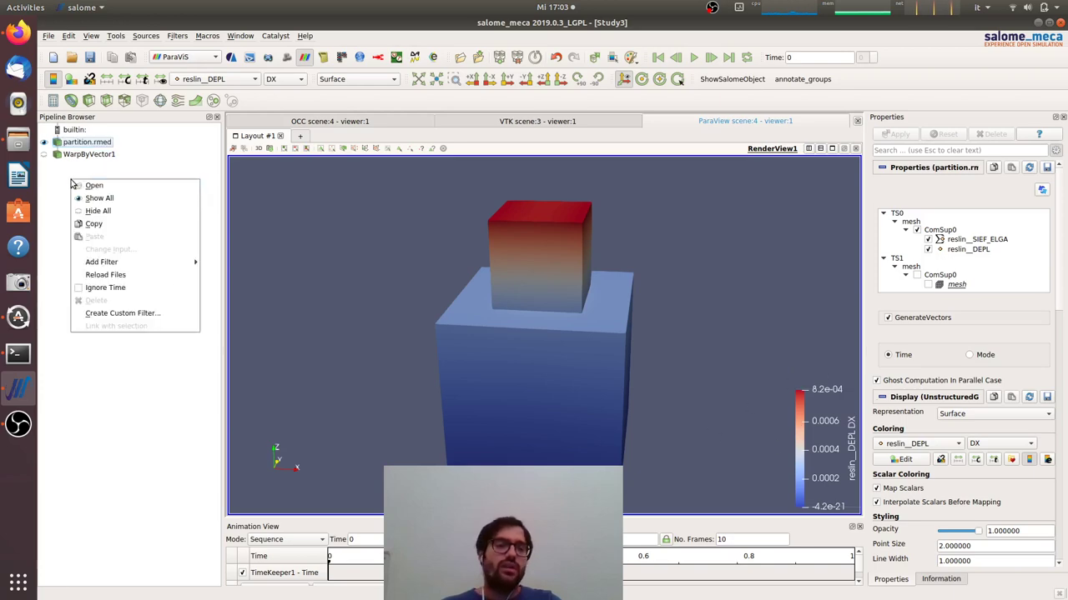
pyautogui.press('Escape')
pyautogui.hotkey('ctrl', 'o')
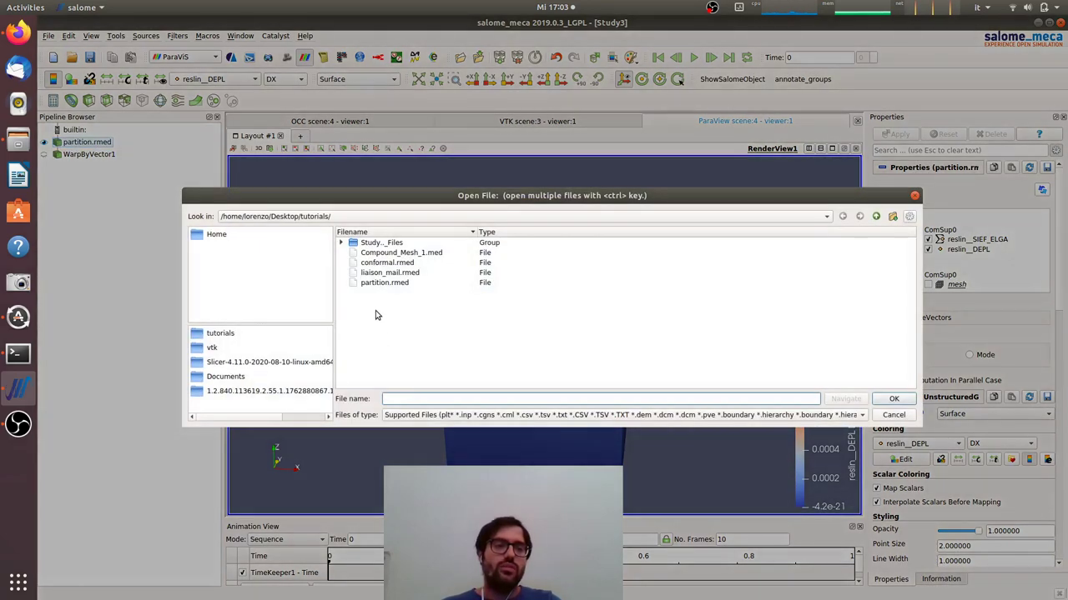
pyautogui.doubleClick(388, 264)
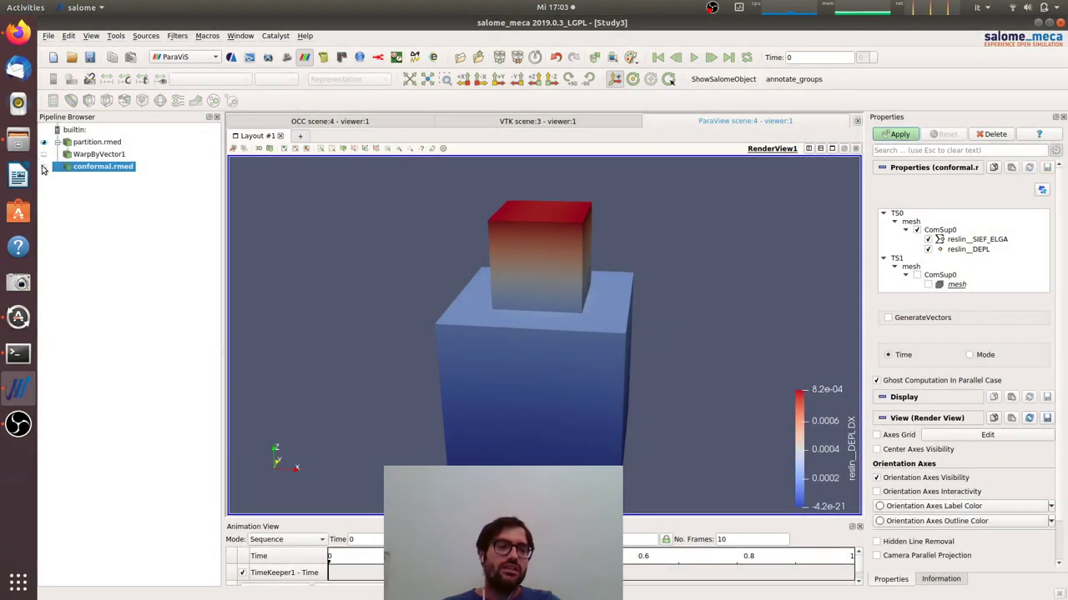
# - Show conformal.rmed in place of partition.rmed and colour it by reslin__DEPL
pyautogui.click(43, 167)
pyautogui.click(45, 142)
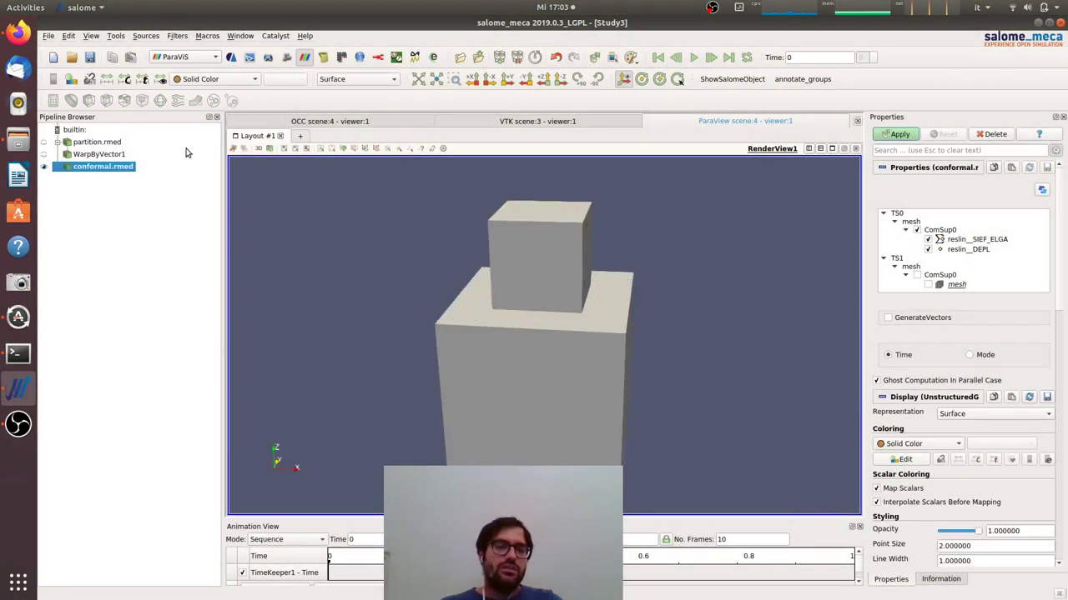
pyautogui.click(235, 80)
pyautogui.click(239, 102)
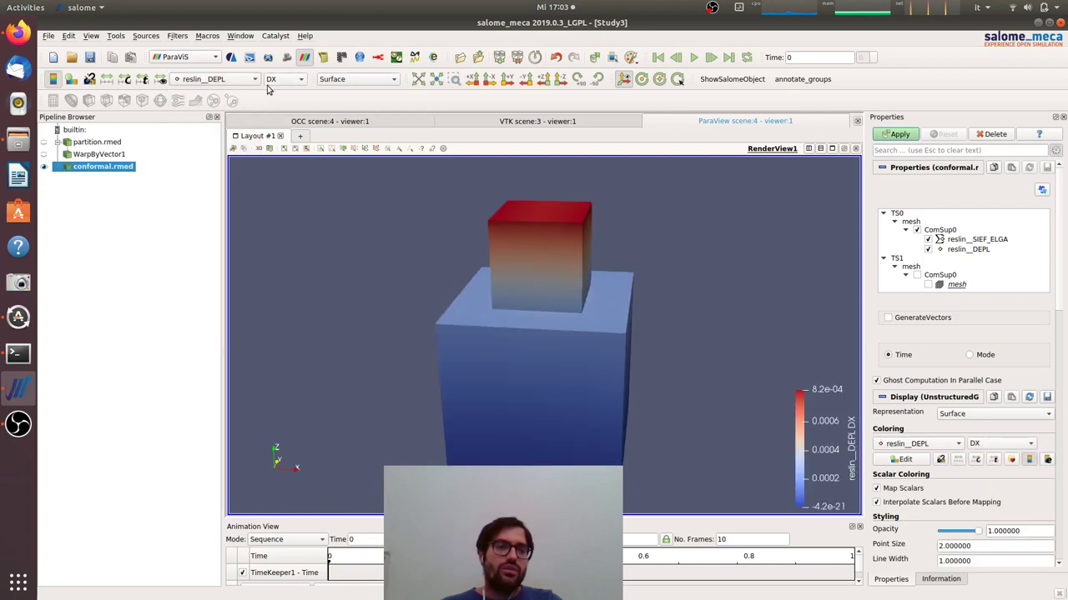